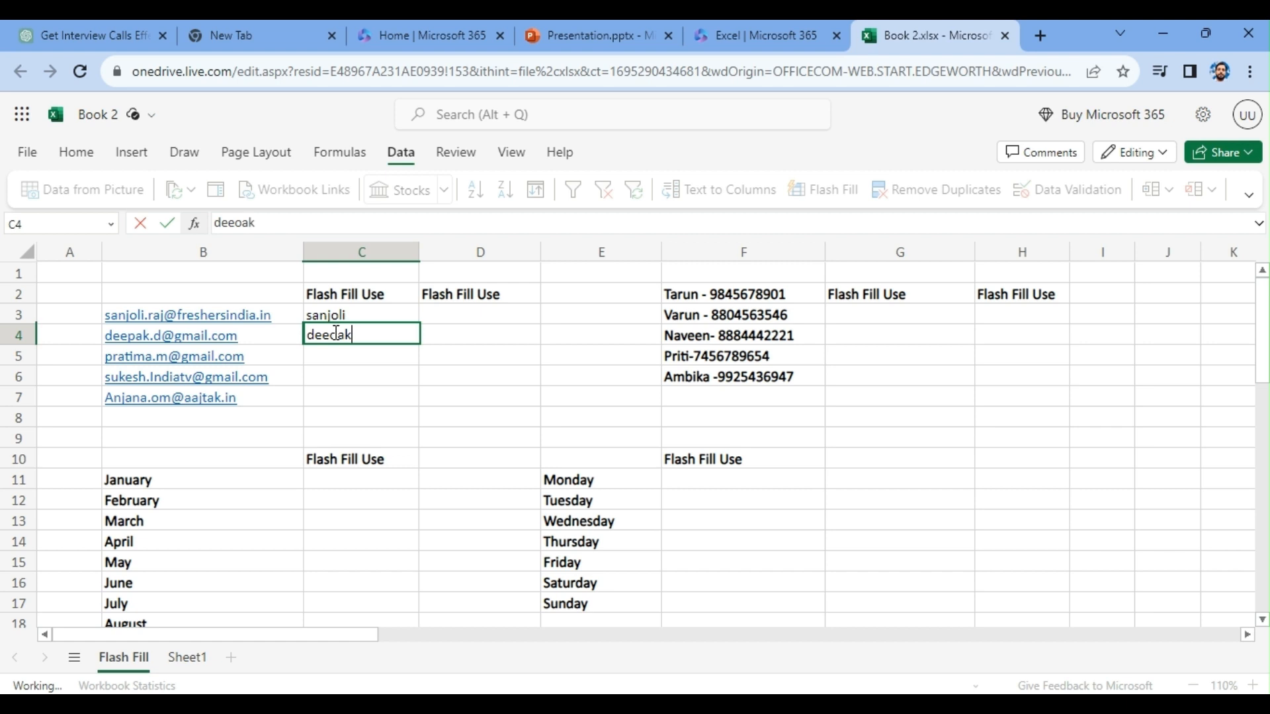
# - Correct the first name in C4 to match its e-mail address and Flash Fill the first names into C5:C7
pyautogui.press('BackSpace')
pyautogui.press('BackSpace')
pyautogui.press('BackSpace')
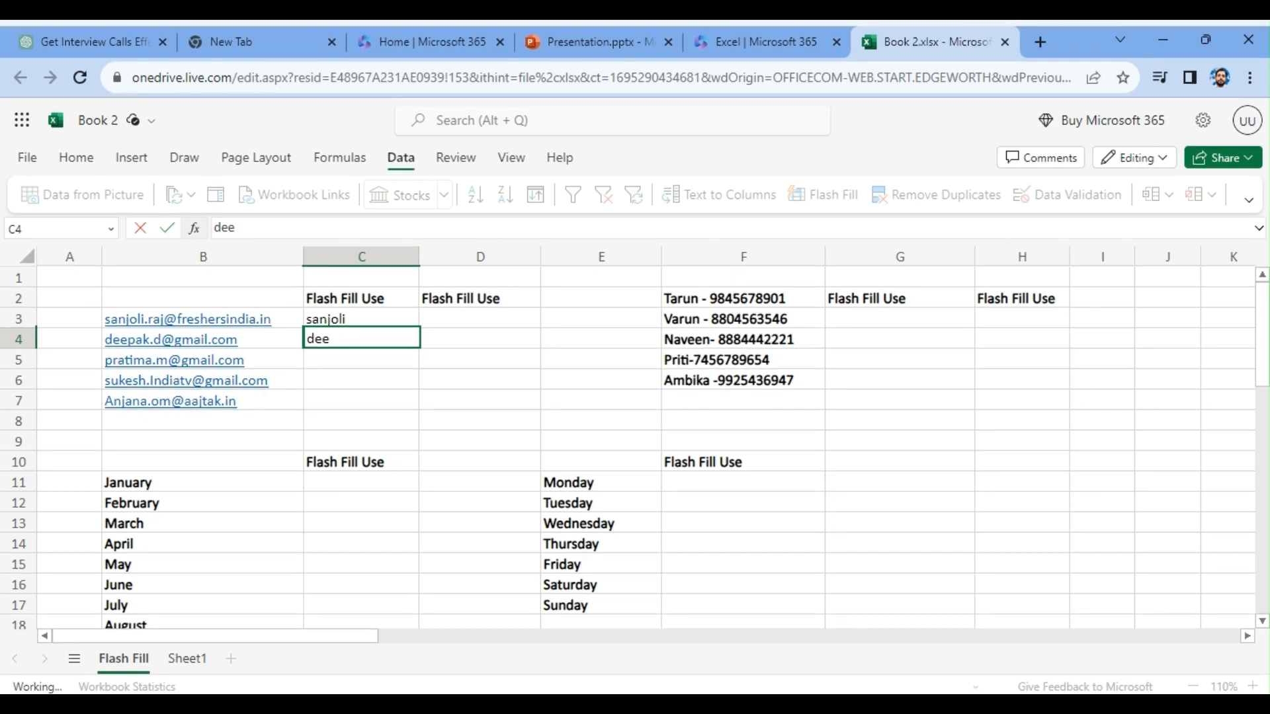
pyautogui.press('Tab')
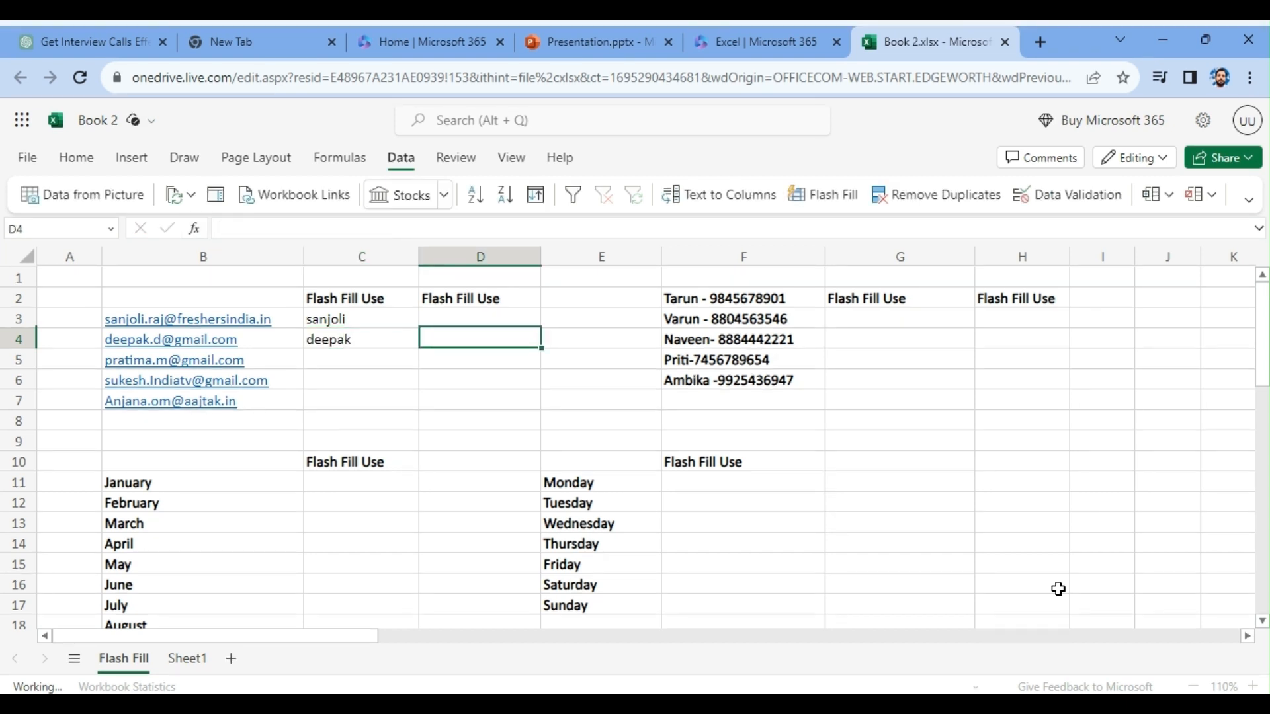
pyautogui.moveTo(347, 356); pyautogui.dragTo(347, 398)
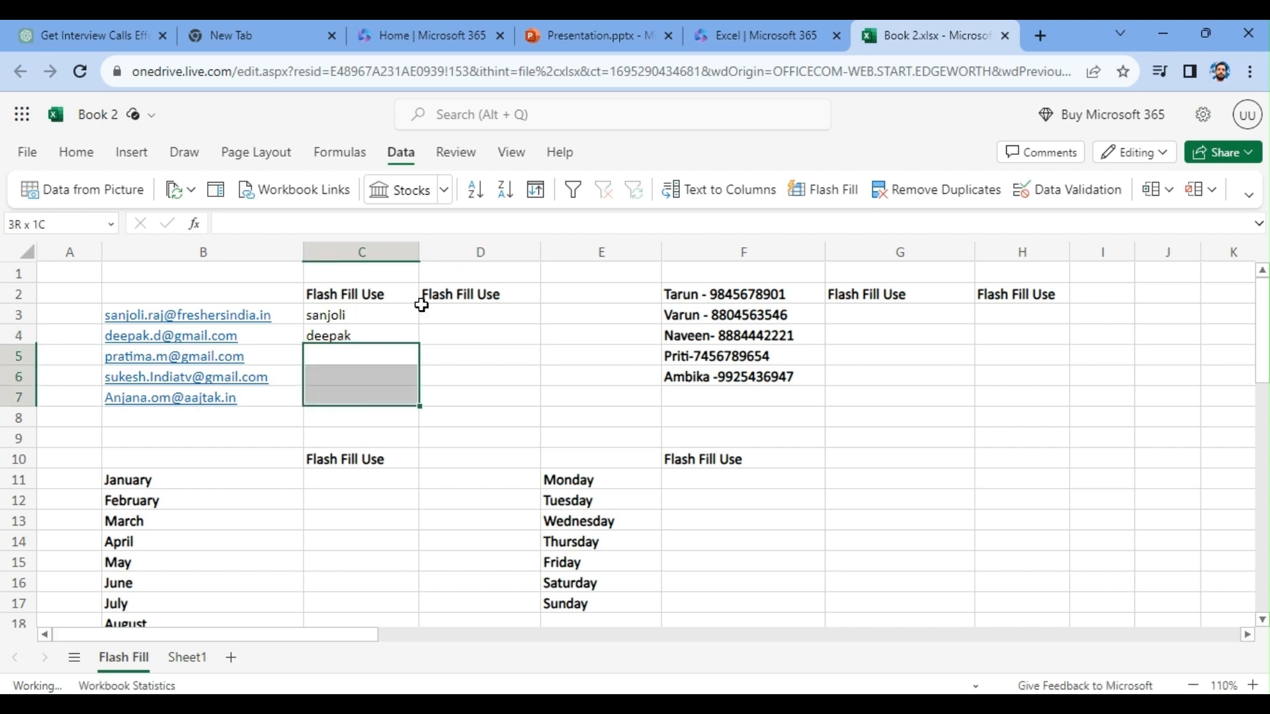
pyautogui.click(827, 192)
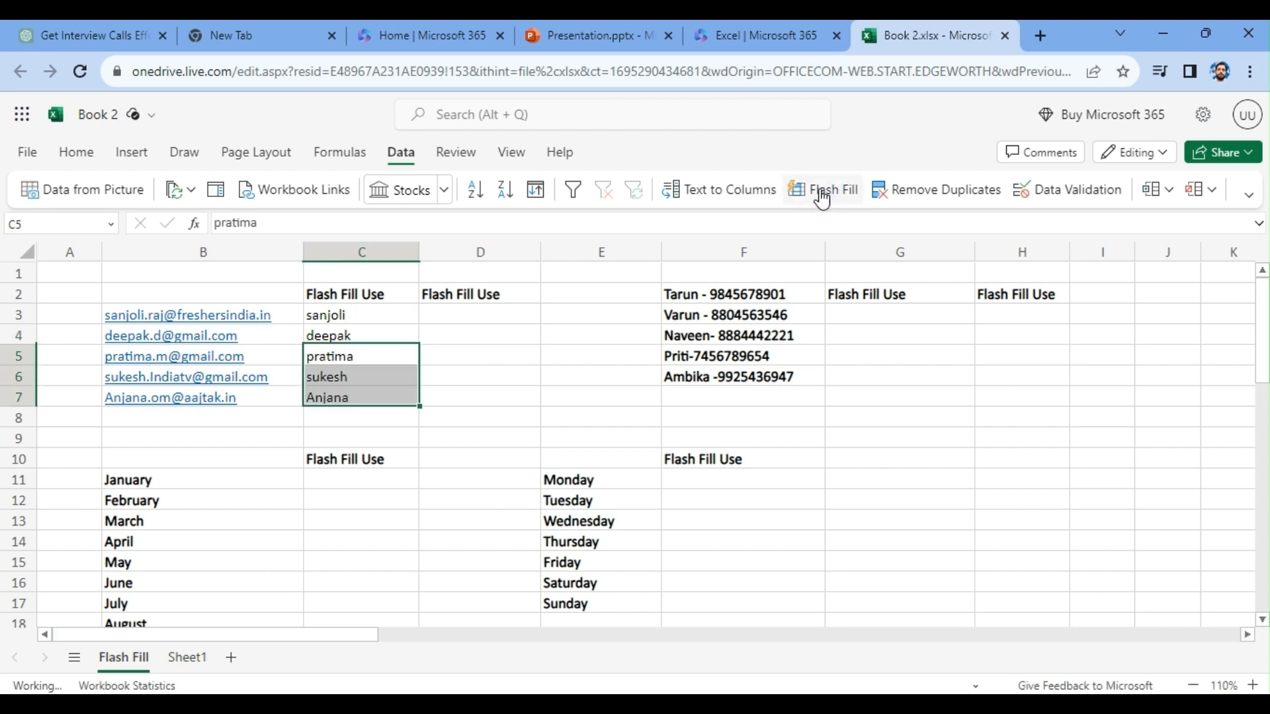
# - Clear the flash-filled first names from C5:C7
pyautogui.click(377, 365)
pyautogui.moveTo(378, 365); pyautogui.dragTo(370, 400)
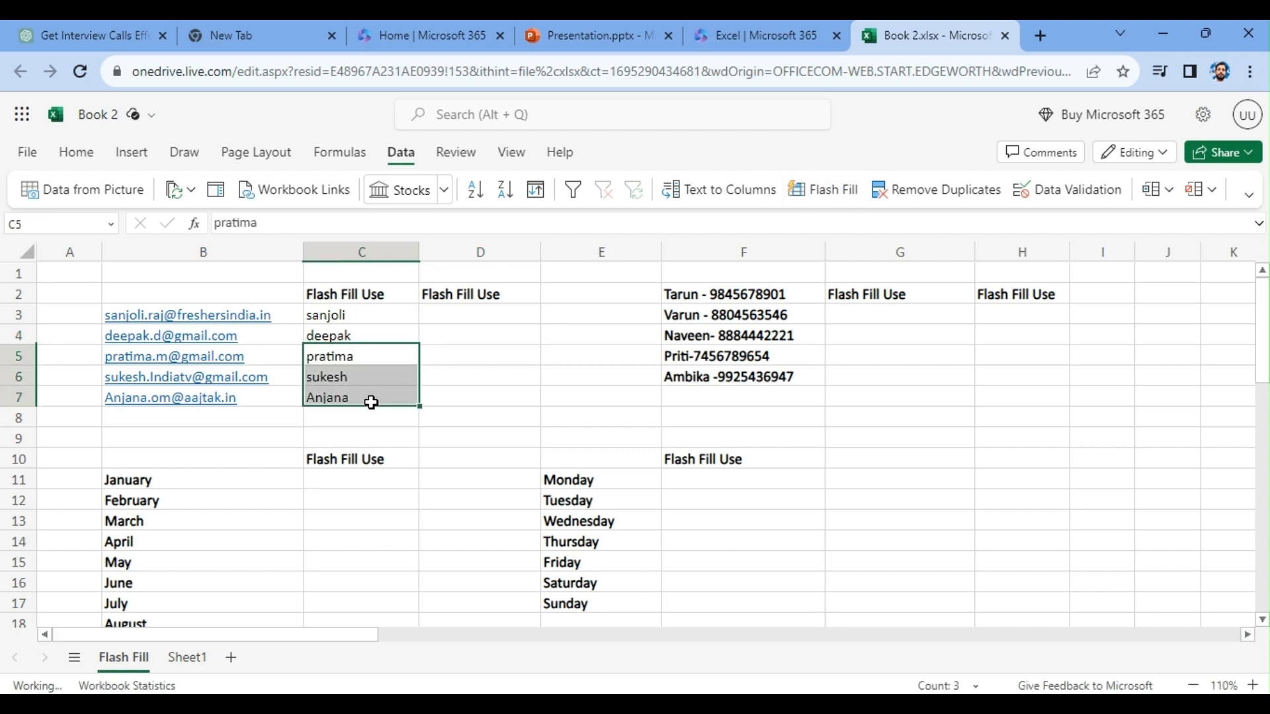
pyautogui.press('BackSpace')
pyautogui.click(420, 419)
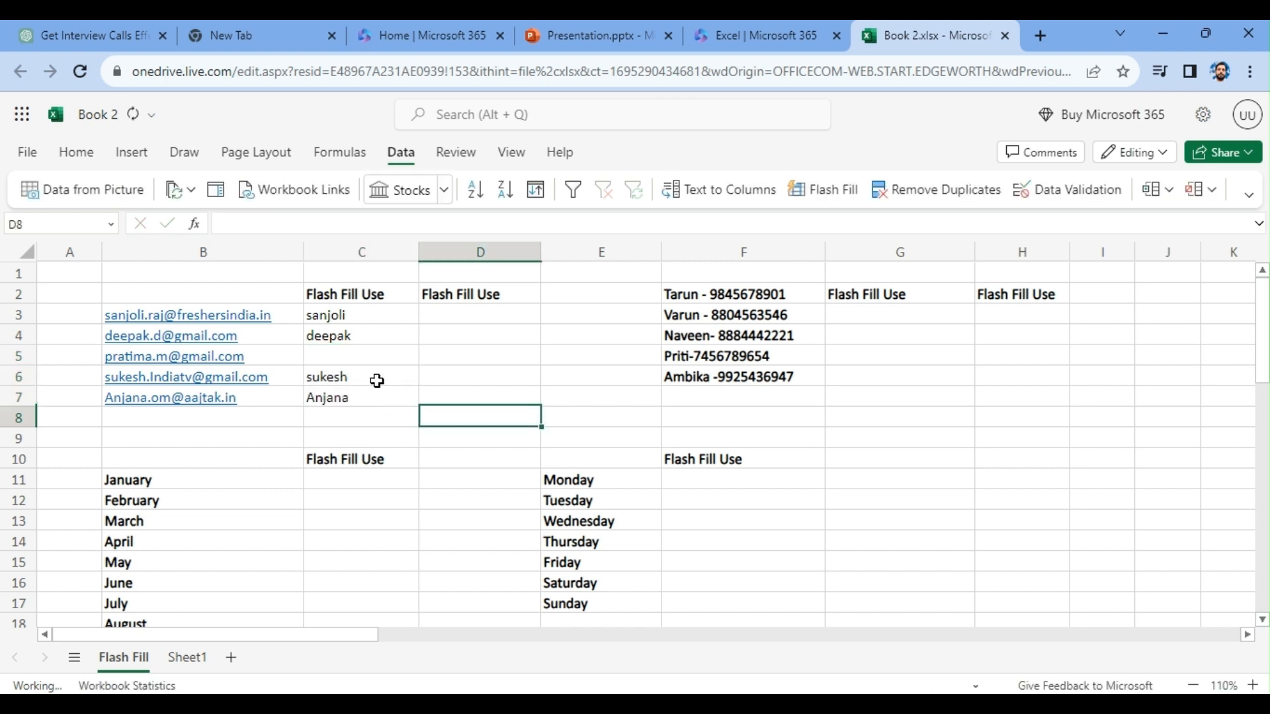
pyautogui.moveTo(377, 377); pyautogui.dragTo(375, 408)
pyautogui.press('Delete')
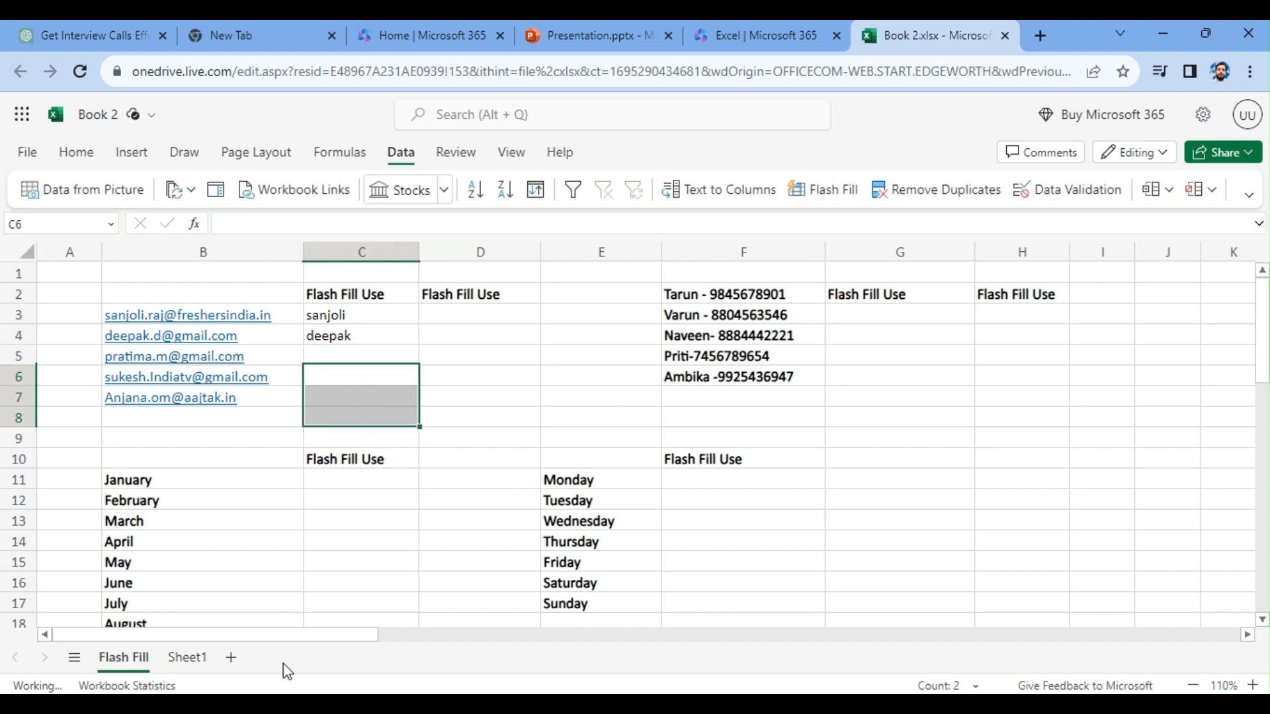
# - Check the Flash Fill instructions on Sheet1, and on the Flash Fill sheet fill C5:C7 with the first names again
pyautogui.click(185, 658)
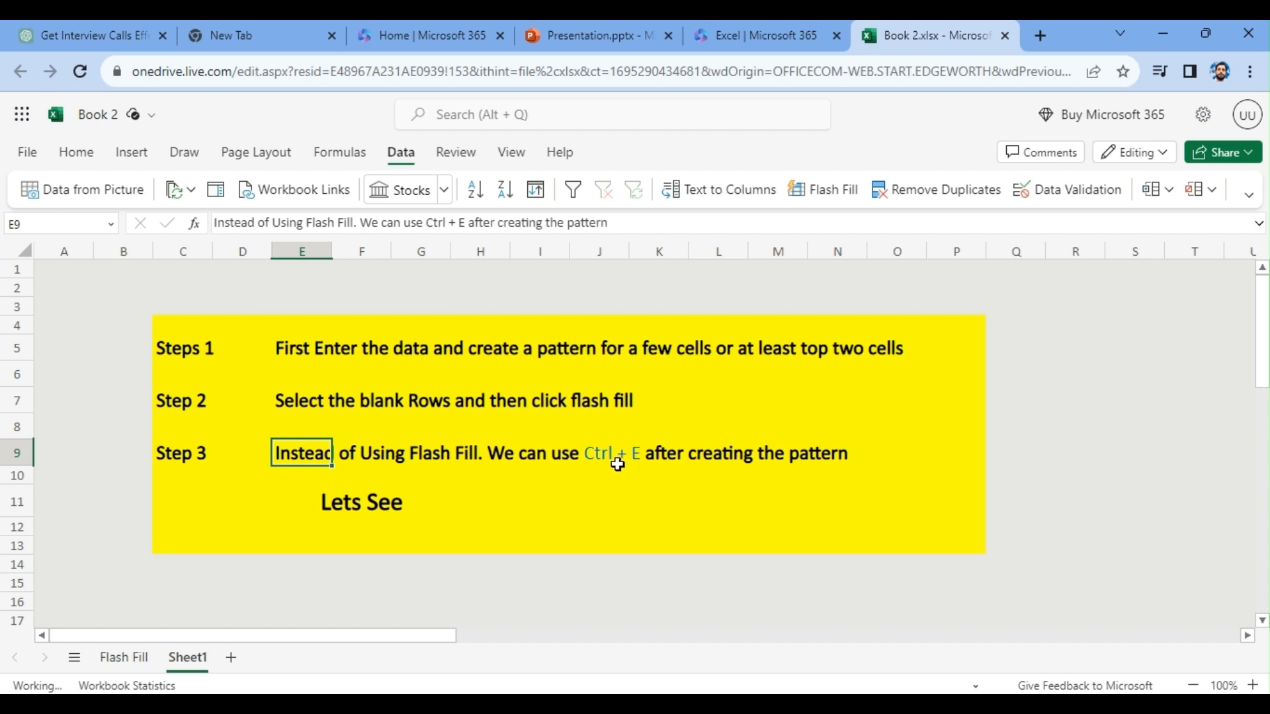
pyautogui.click(124, 657)
pyautogui.moveTo(357, 357); pyautogui.dragTo(357, 398)
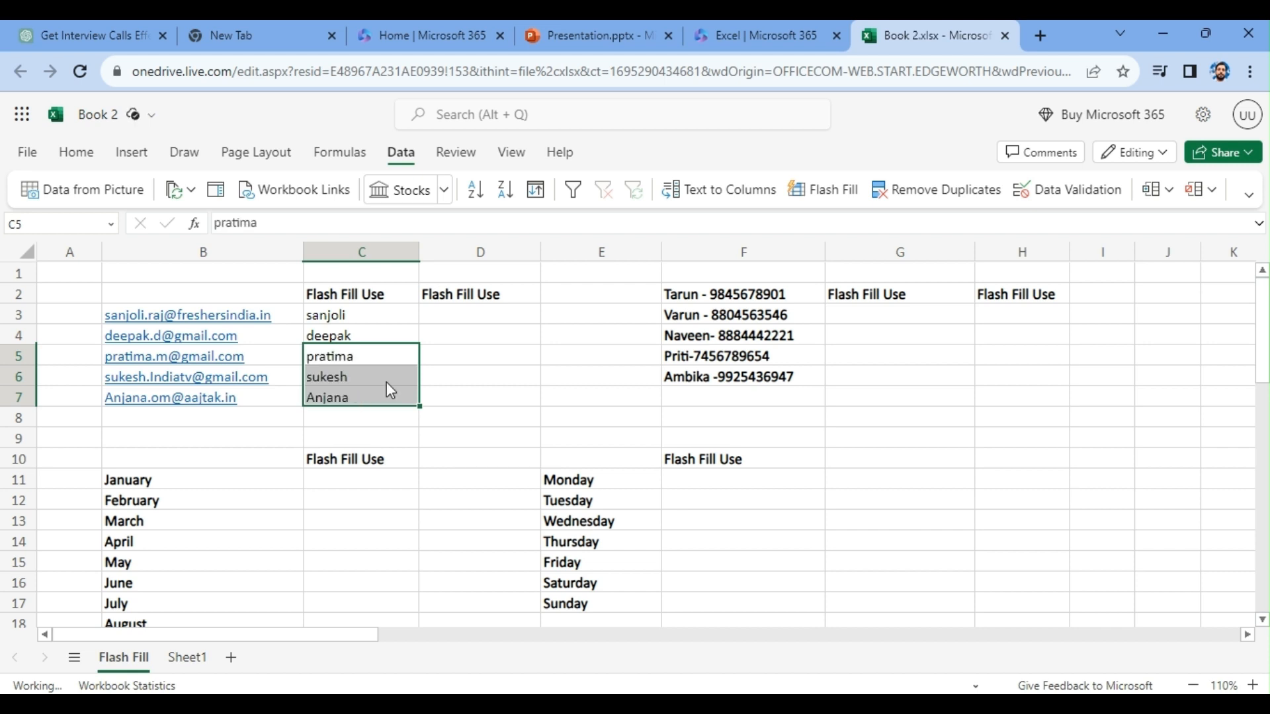
# - Enter the domain freshersindia.in in D3 and Flash Fill the e-mail domains into D4:D7
pyautogui.click(449, 316)
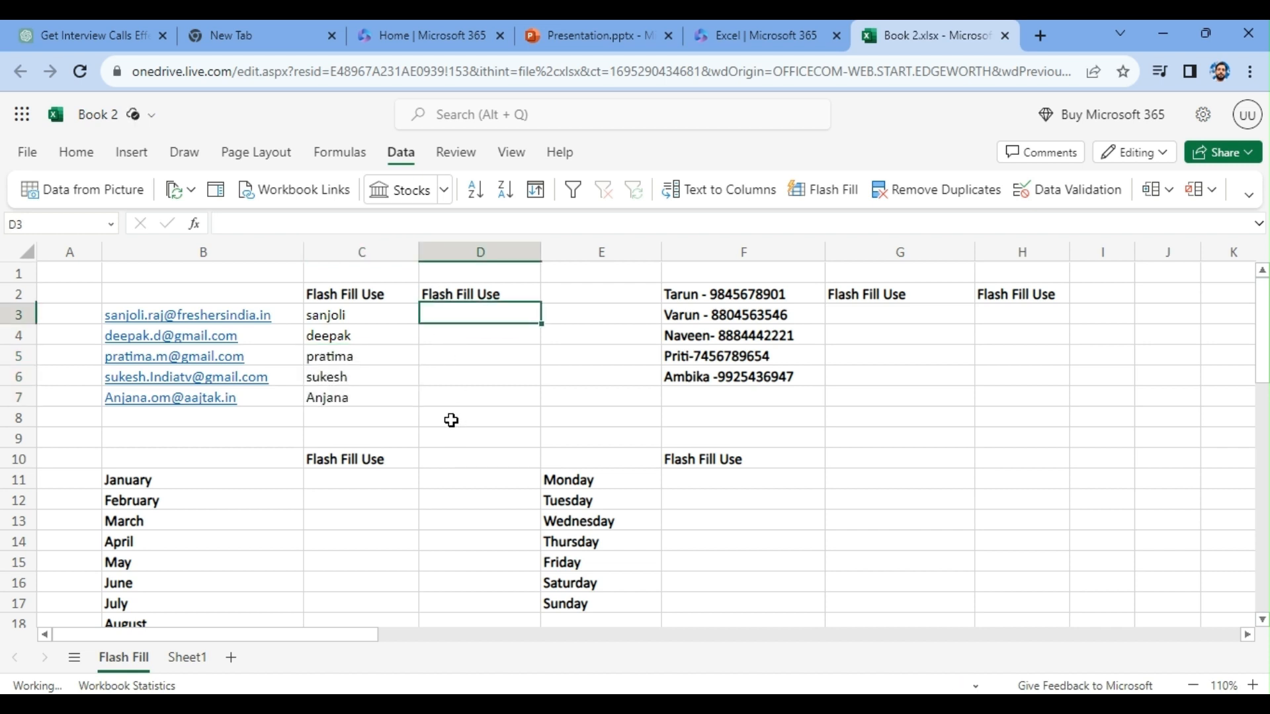
pyautogui.write('freshersindia.in')
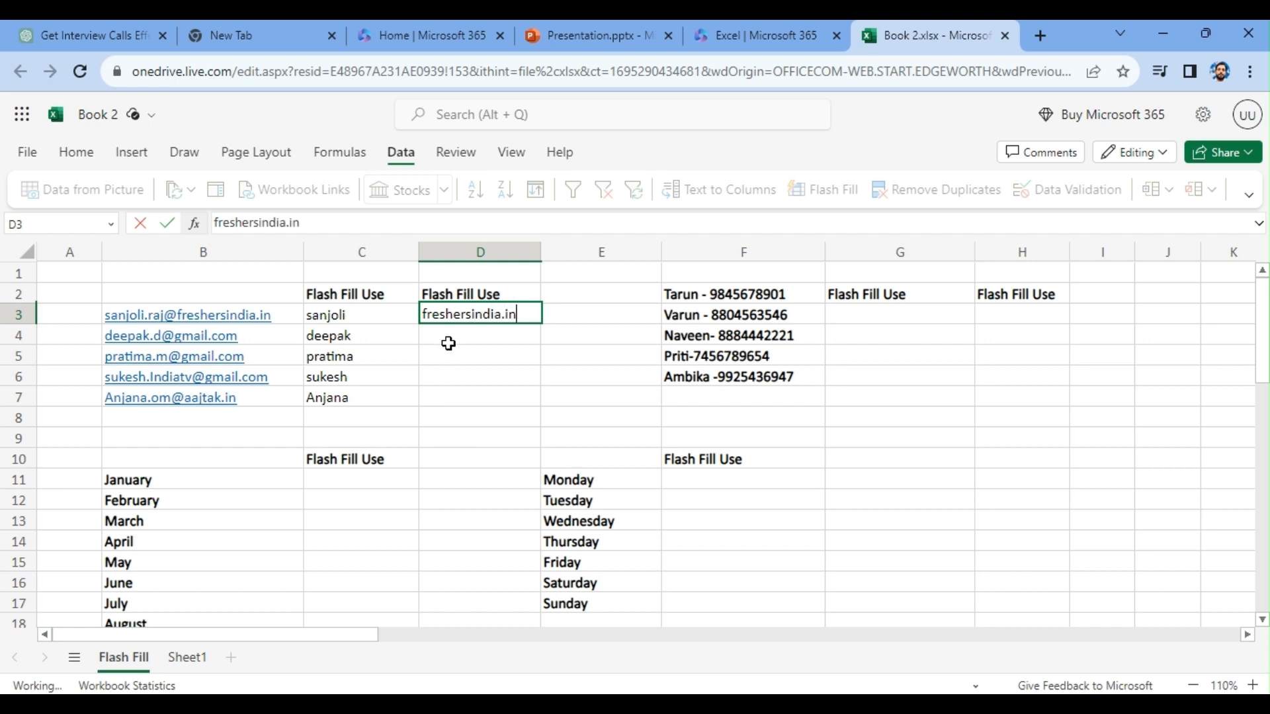
pyautogui.moveTo(448, 335); pyautogui.dragTo(452, 391)
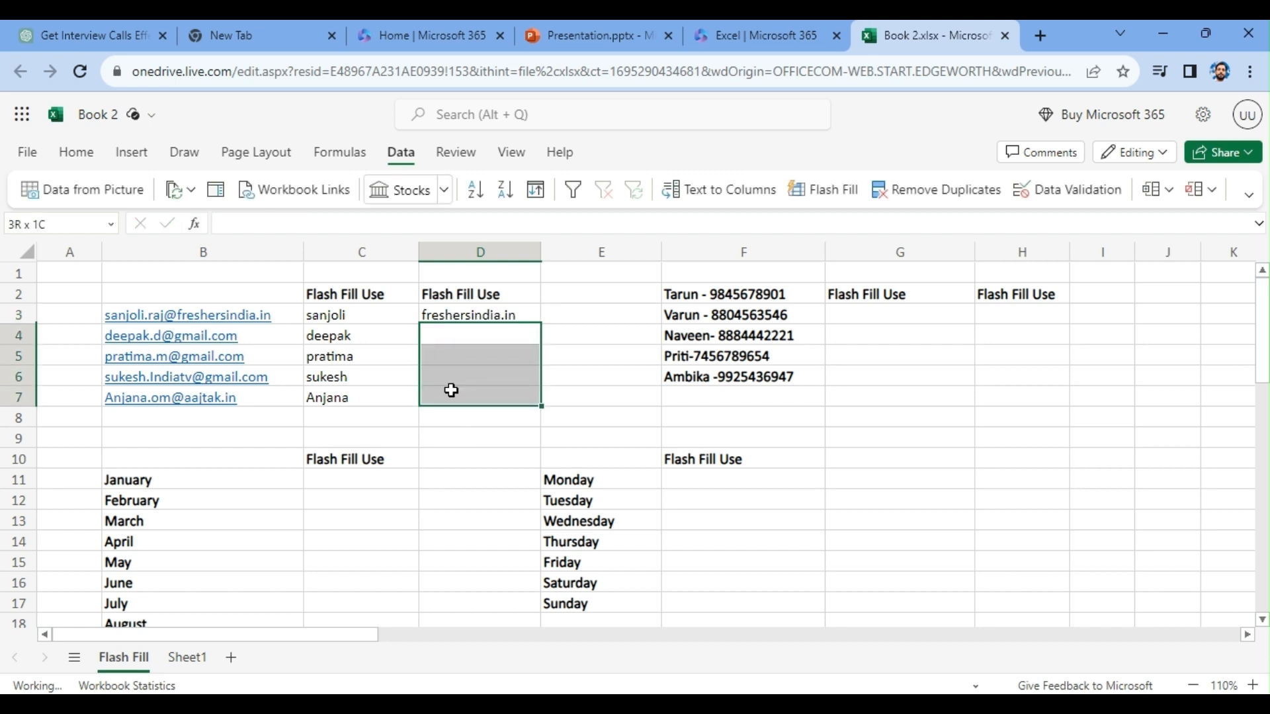
pyautogui.click(828, 182)
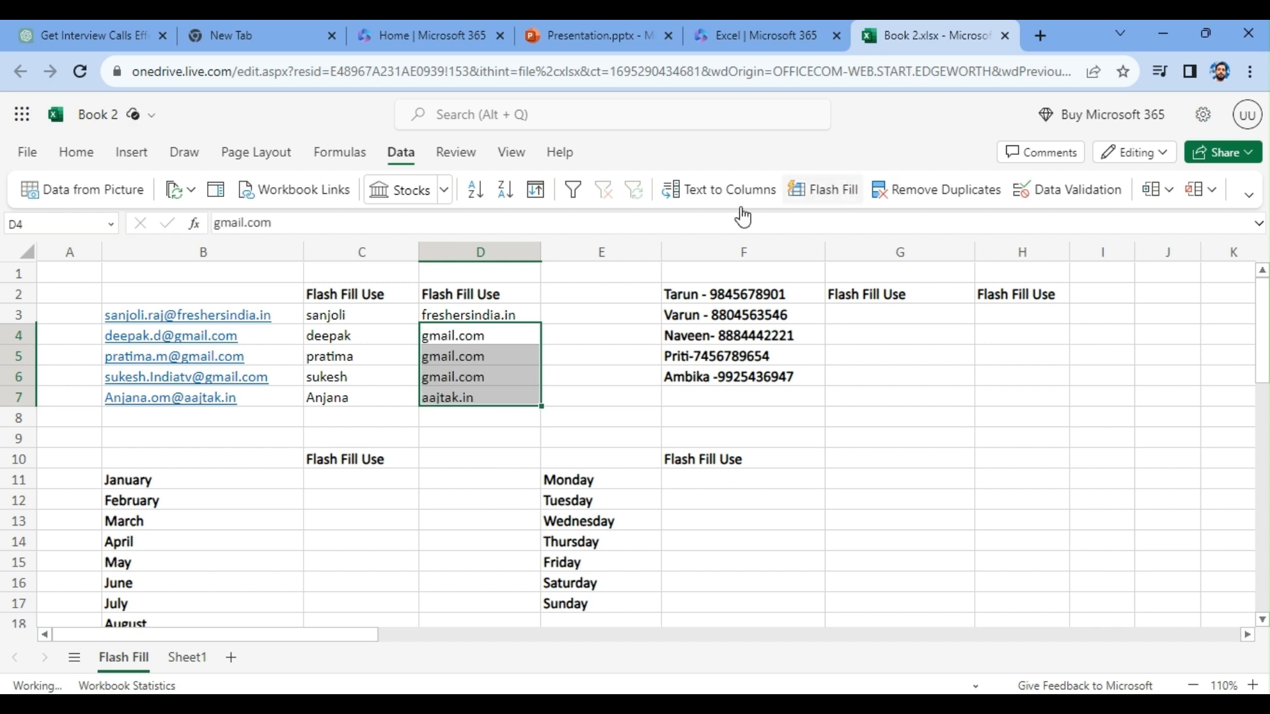
# - Clear the domains in D4:D7 and regenerate them with Flash Fill
pyautogui.click(485, 369)
pyautogui.moveTo(479, 338); pyautogui.dragTo(480, 393)
pyautogui.press('Delete')
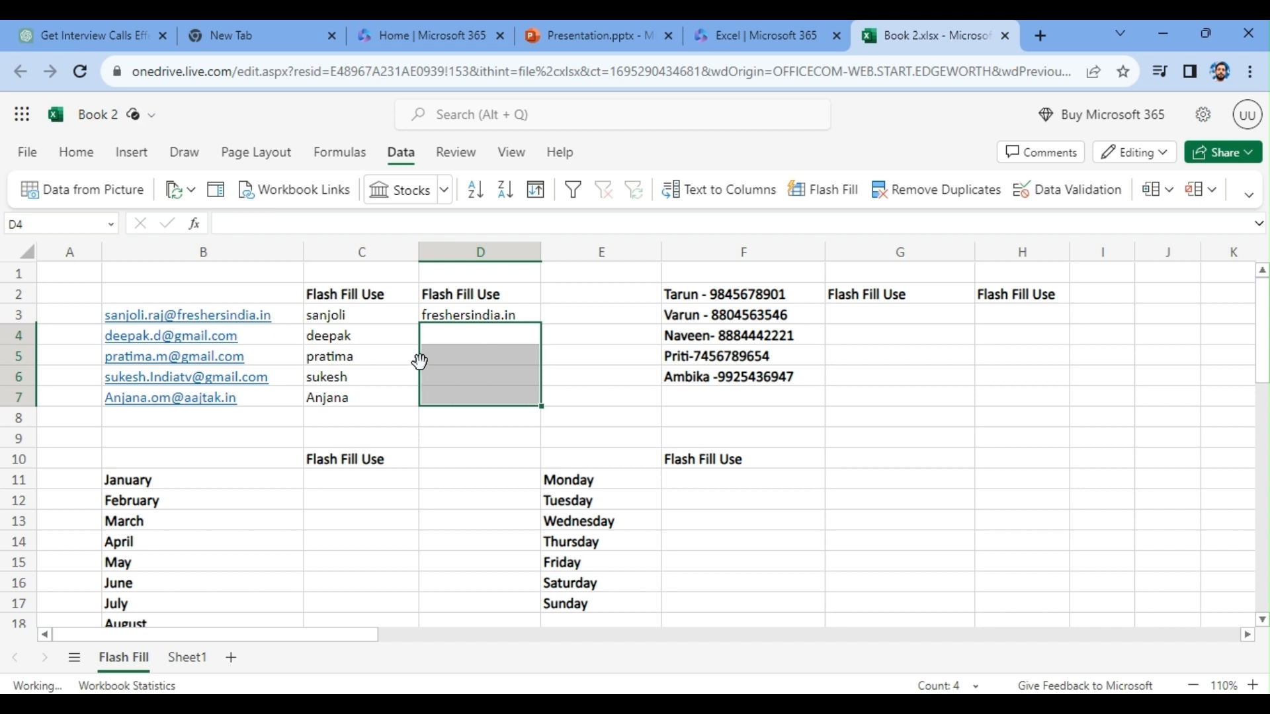
pyautogui.hotkey('ctrl', 'e')
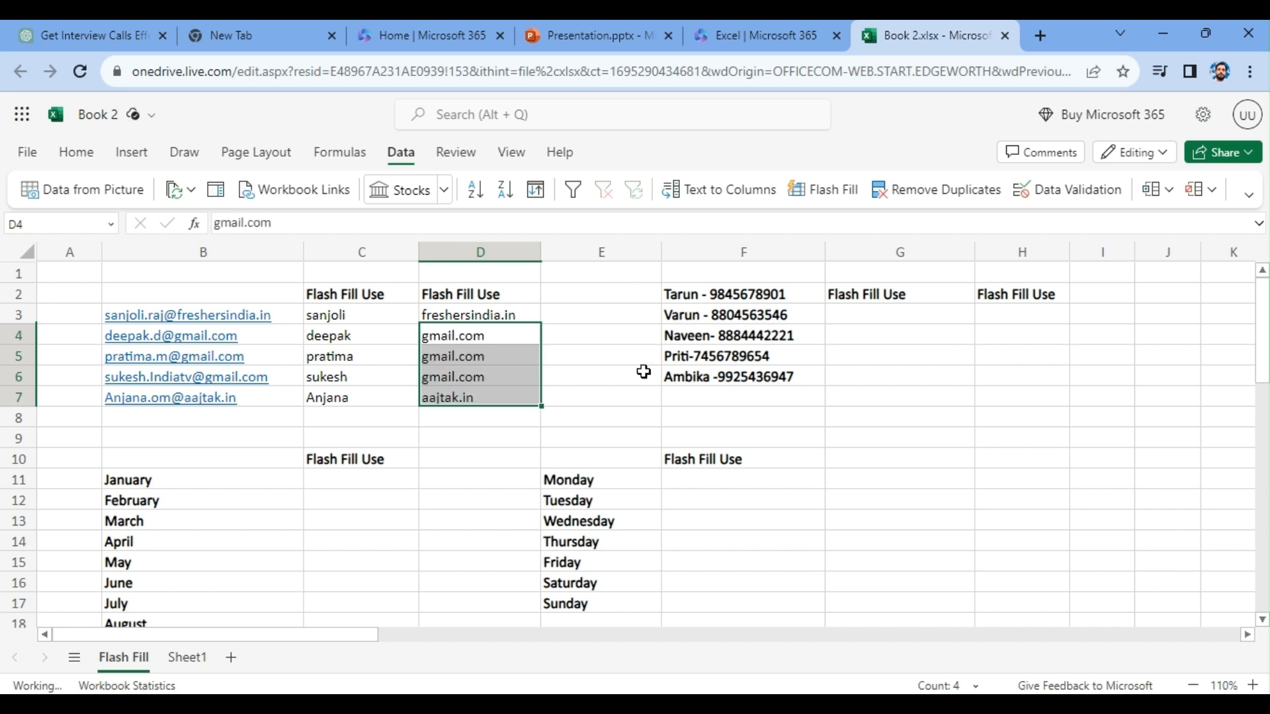
pyautogui.click(560, 348)
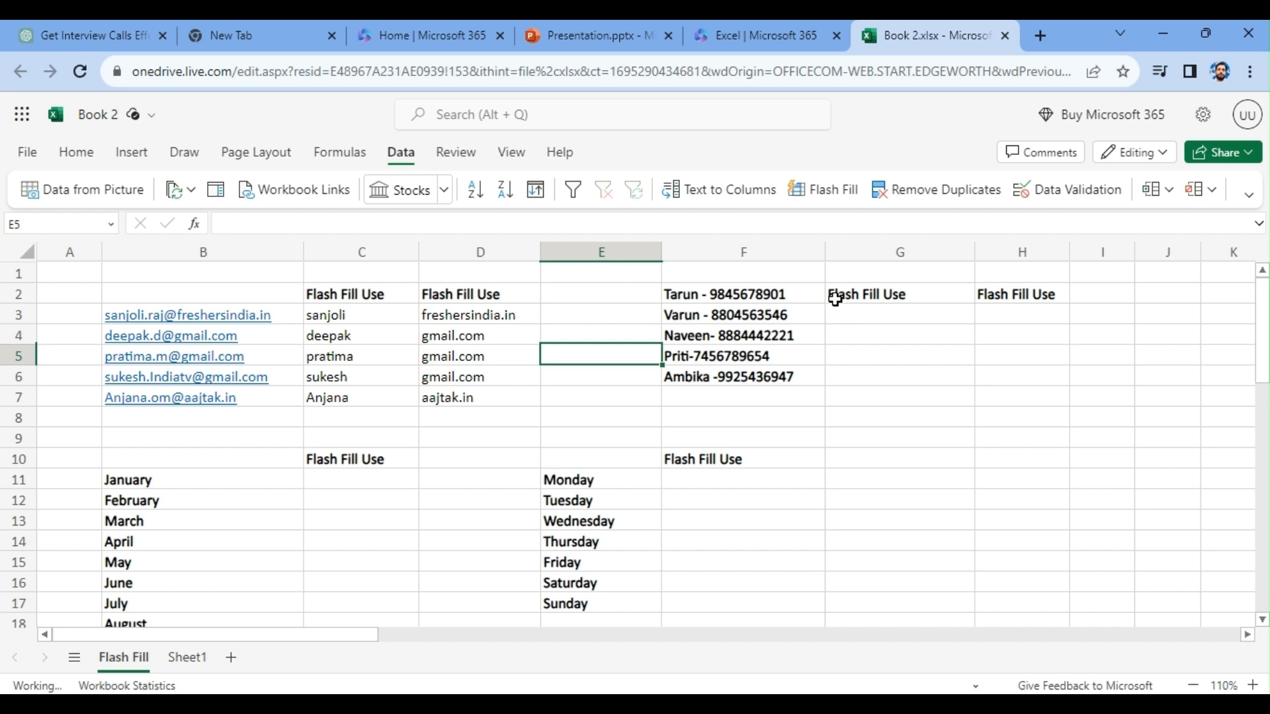
# - Move the two "Flash Fill Use" headings from G2:H2 up to G1:H1
pyautogui.moveTo(861, 295); pyautogui.dragTo(983, 293)
pyautogui.hotkey('ctrl', 'x')
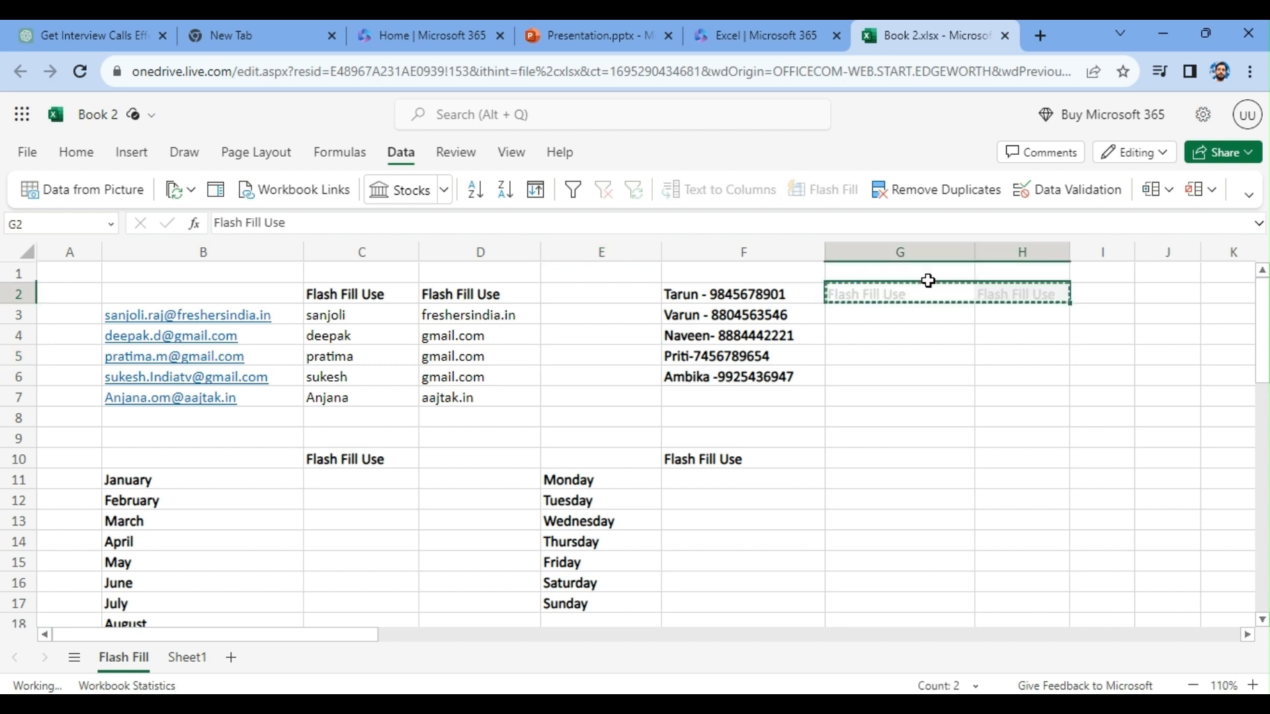
pyautogui.click(919, 274)
pyautogui.press('Return')
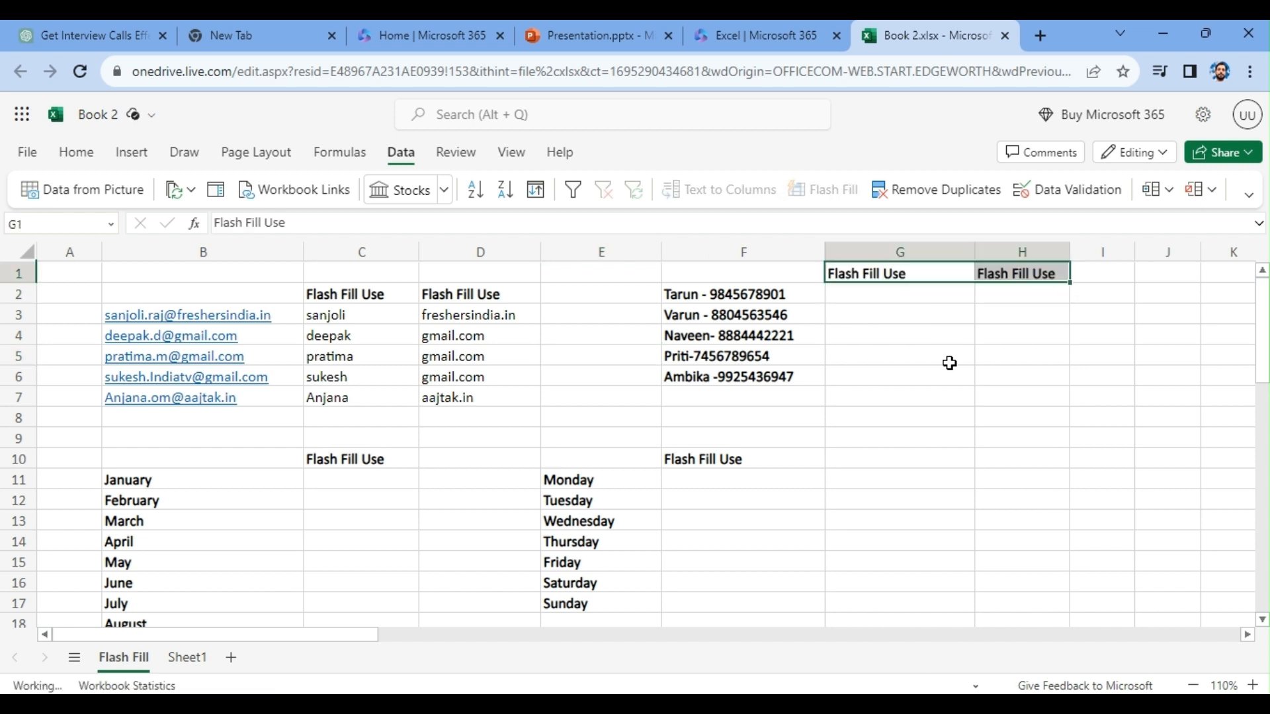
pyautogui.click(950, 362)
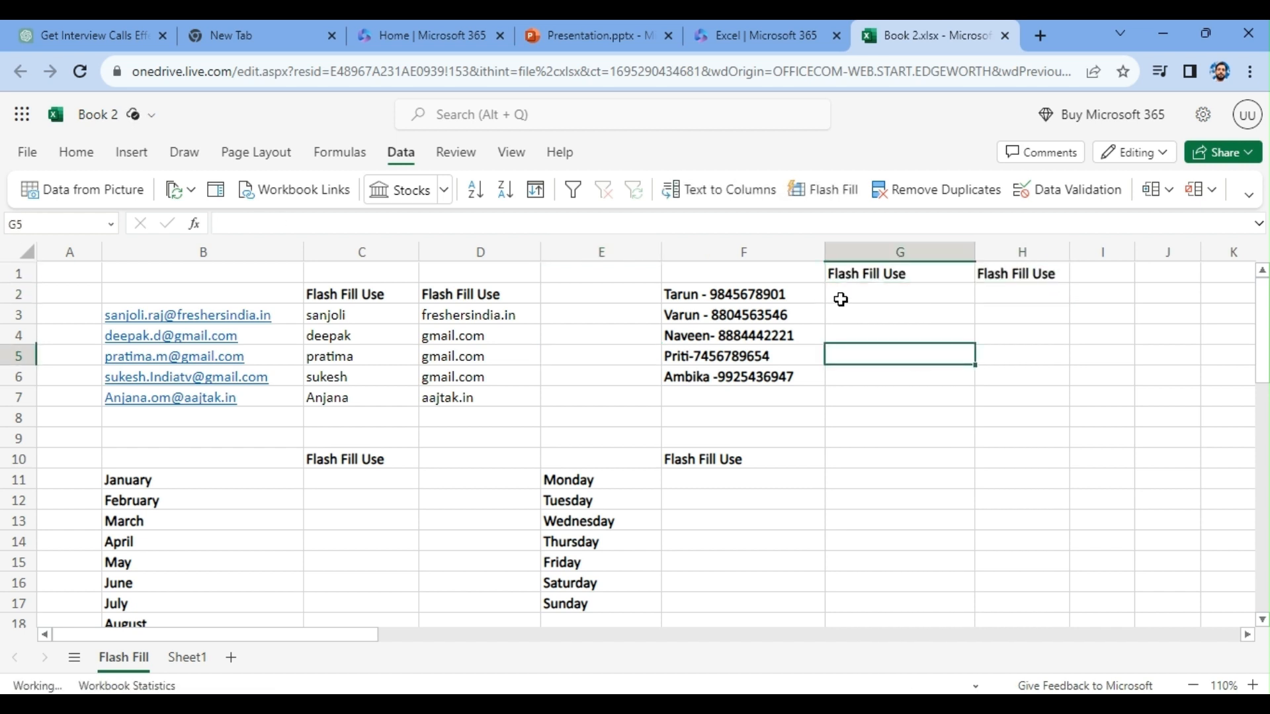
# - Extend C3 to the full part before the @ of its e-mail address and try to Flash Fill C4:C7
pyautogui.click(375, 318)
pyautogui.doubleClick(374, 319)
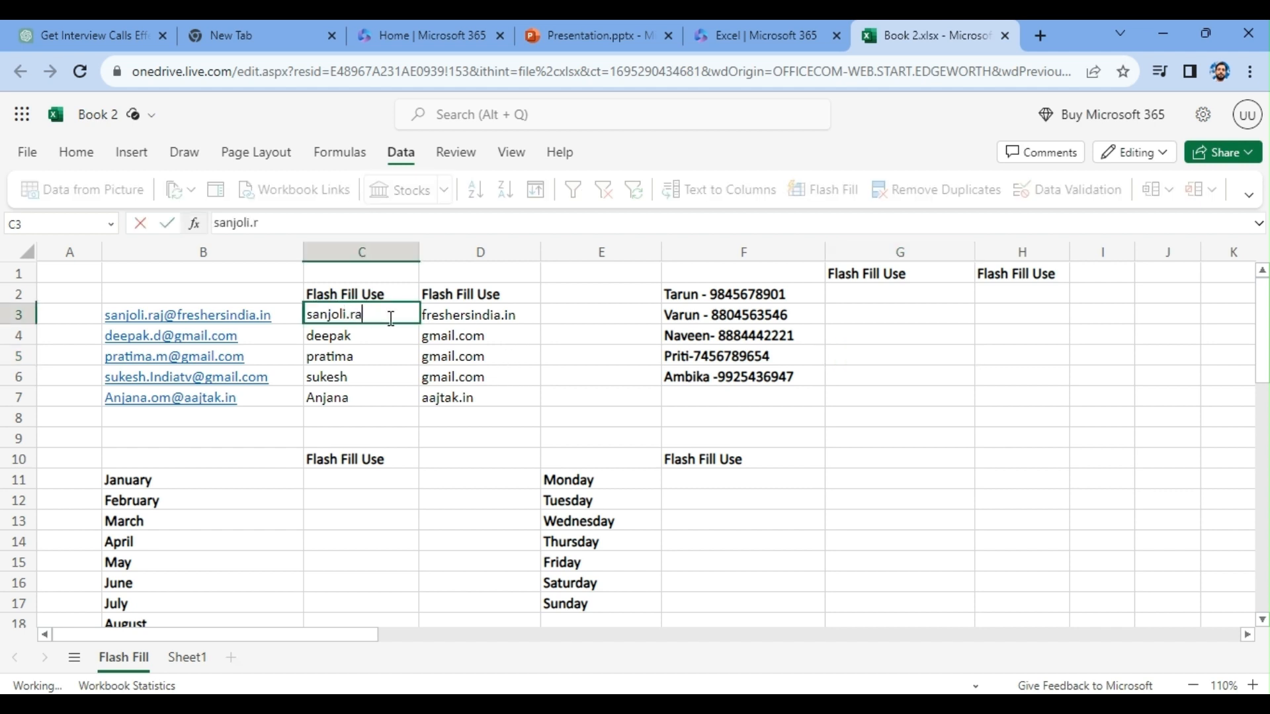
pyautogui.moveTo(379, 336); pyautogui.dragTo(379, 396)
pyautogui.click(798, 188)
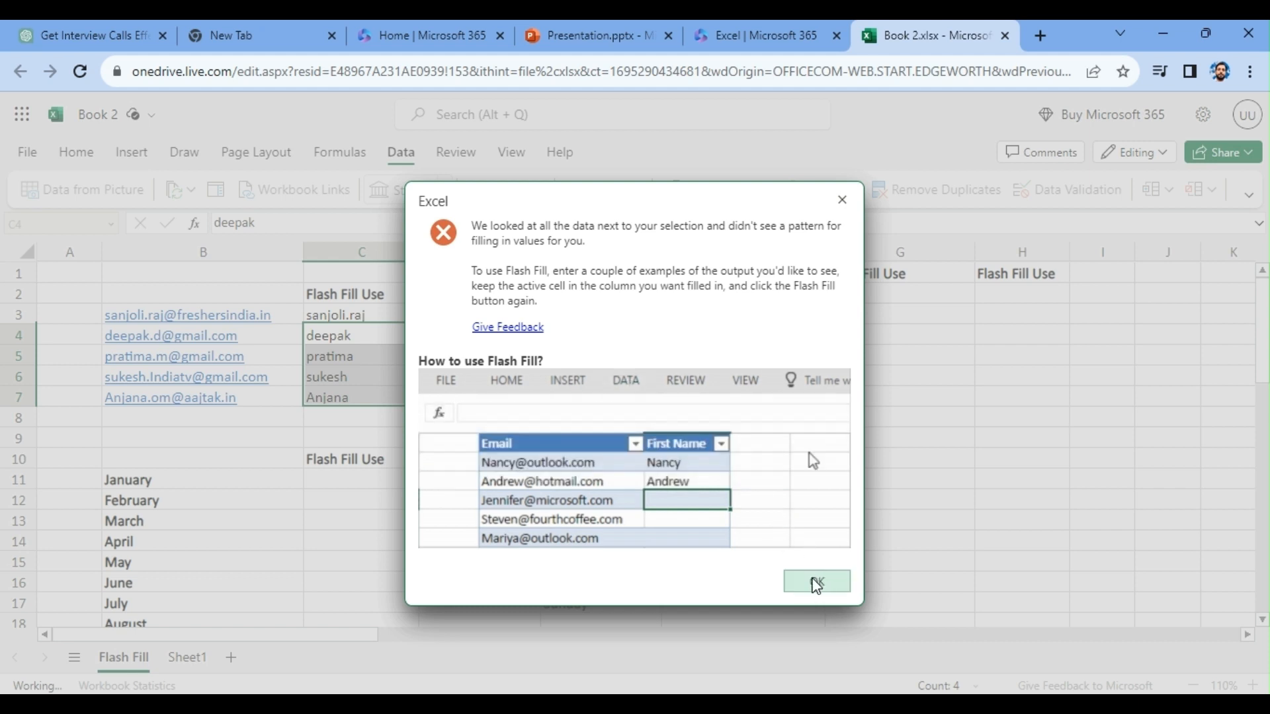
pyautogui.click(817, 581)
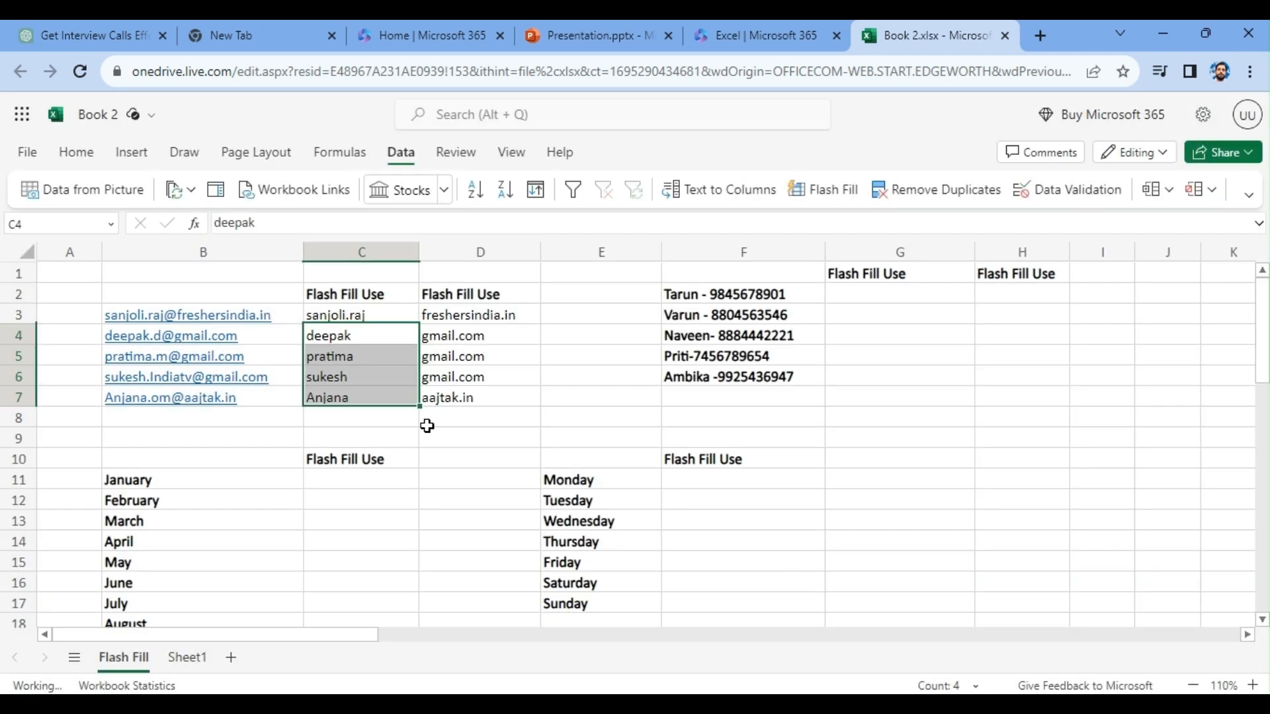
# - Extend C4 to the full part before the @ of its e-mail address and try to Flash Fill C5:C7
pyautogui.click(389, 316)
pyautogui.click(371, 337)
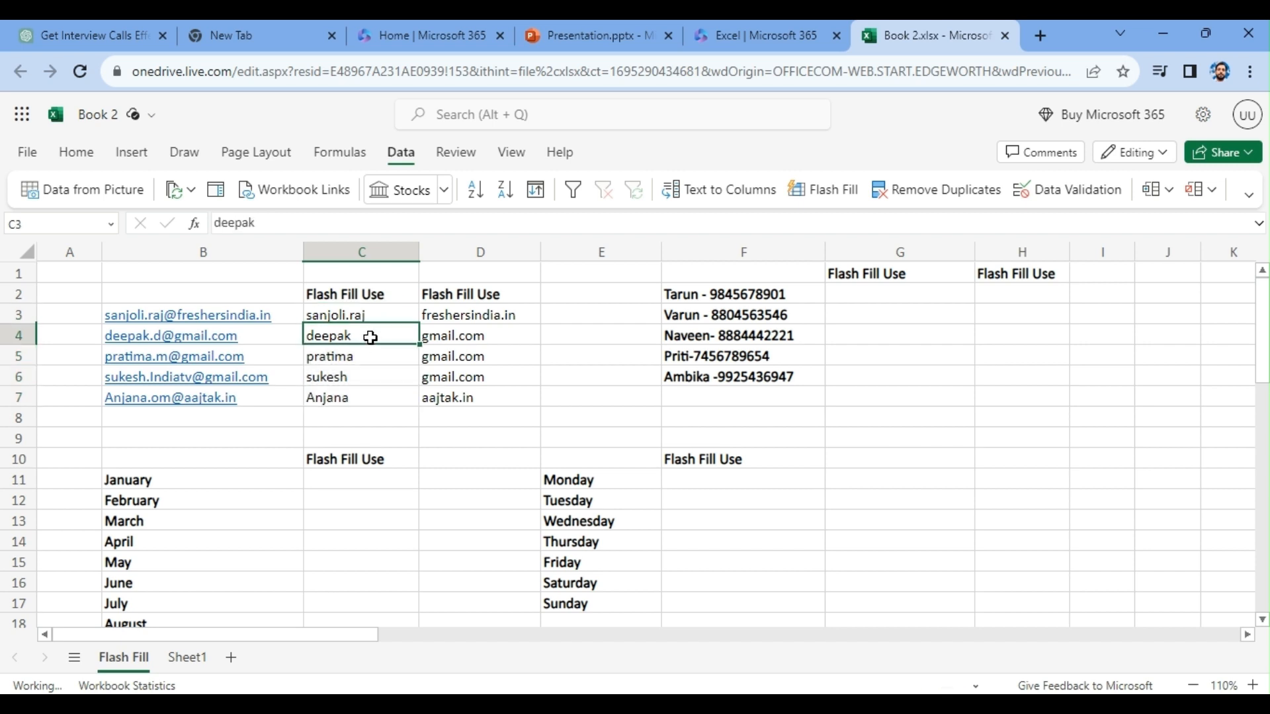
pyautogui.doubleClick(370, 337)
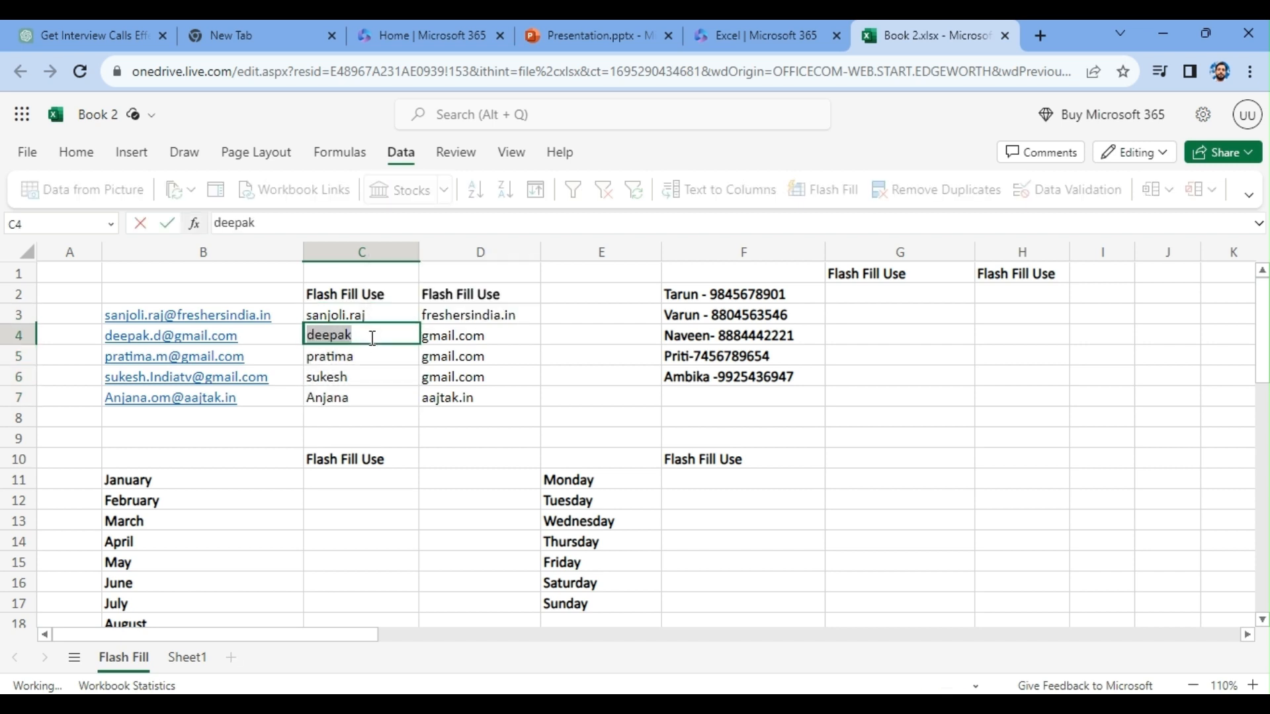
pyautogui.click(372, 338)
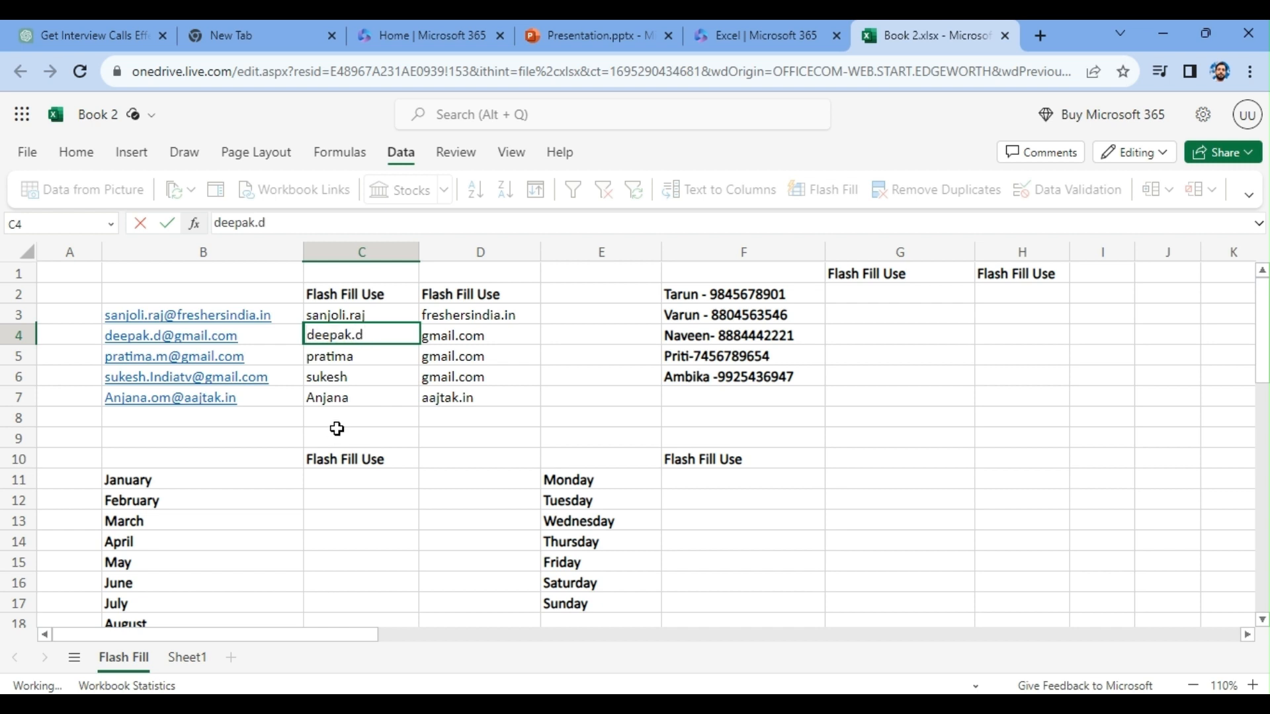
pyautogui.click(405, 389)
pyautogui.moveTo(363, 356); pyautogui.dragTo(364, 393)
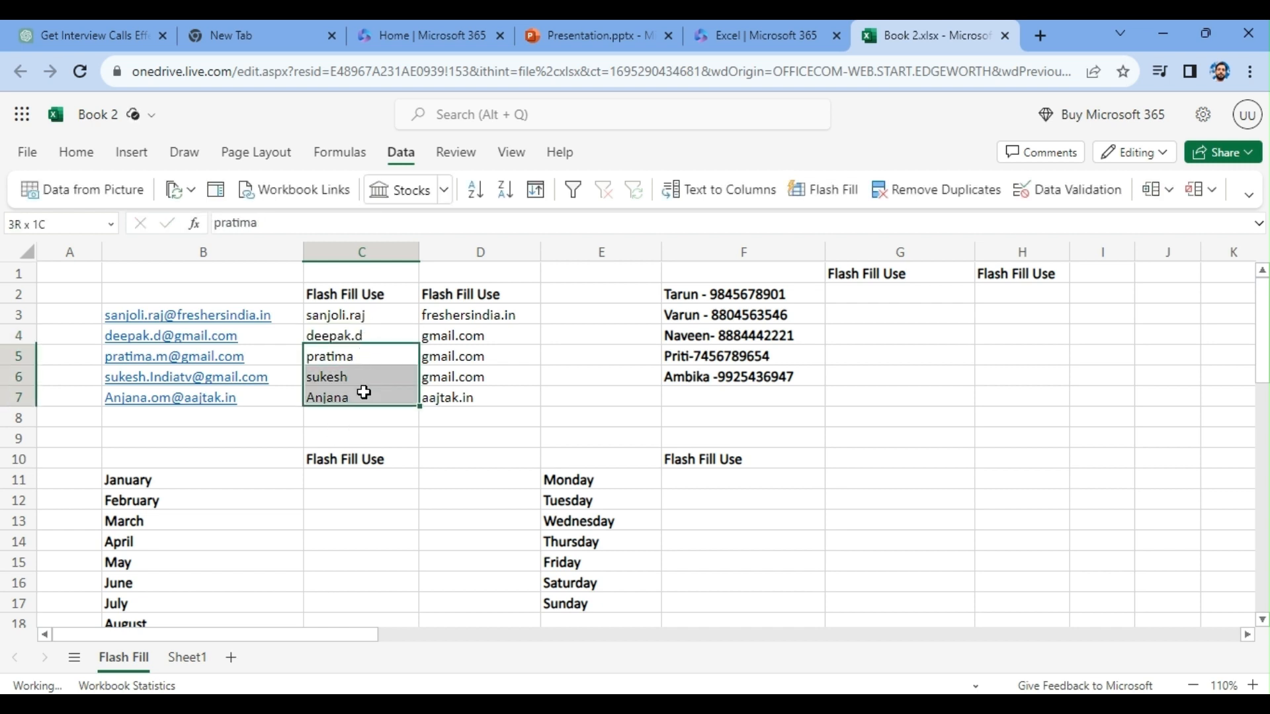
pyautogui.click(827, 188)
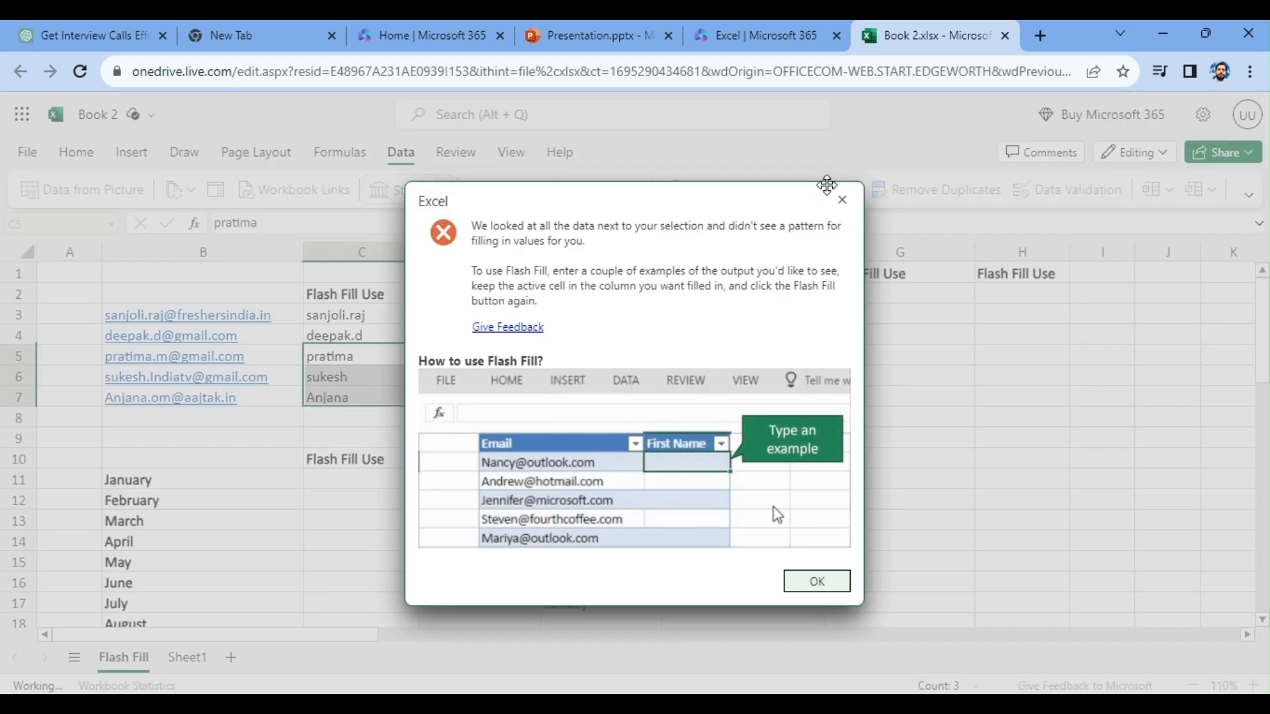
pyautogui.click(817, 580)
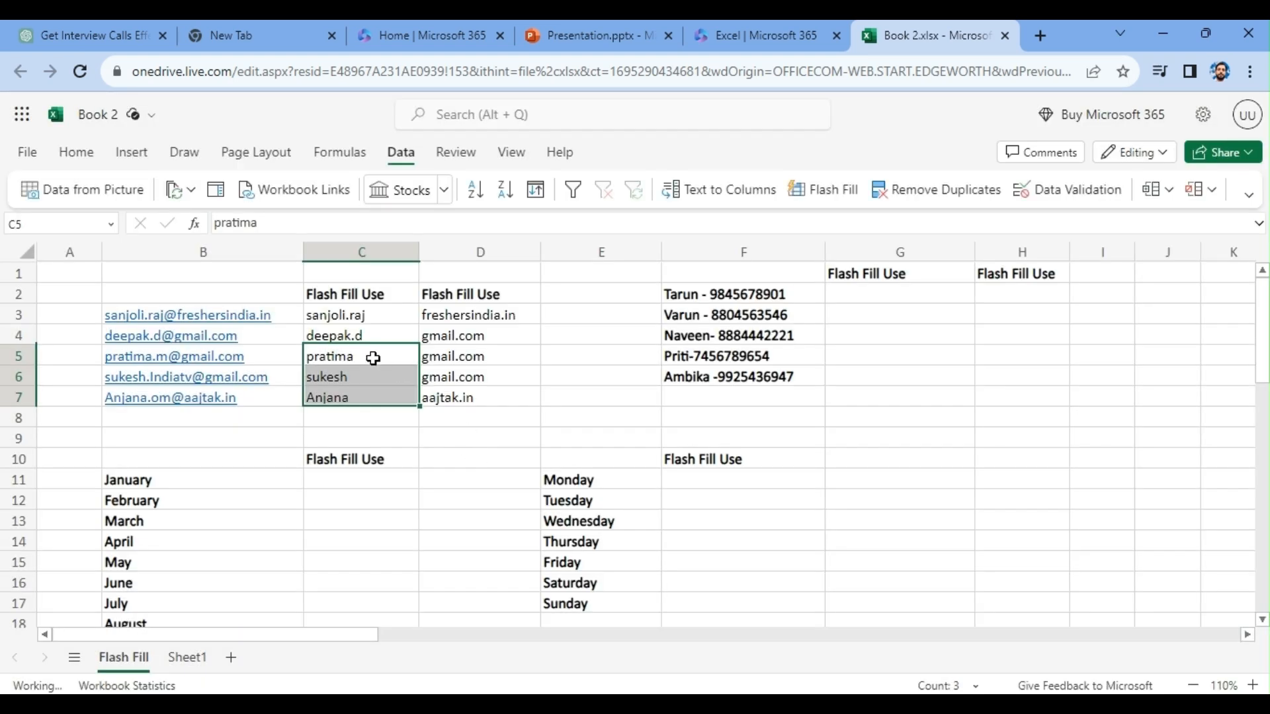
# - Clear the old first names in C5:C7 and Flash Fill the cells with the full e-mail prefixes
pyautogui.press('Delete')
pyautogui.moveTo(346, 354); pyautogui.dragTo(350, 397)
pyautogui.hotkey('ctrl', 'e')
pyautogui.press('Delete')
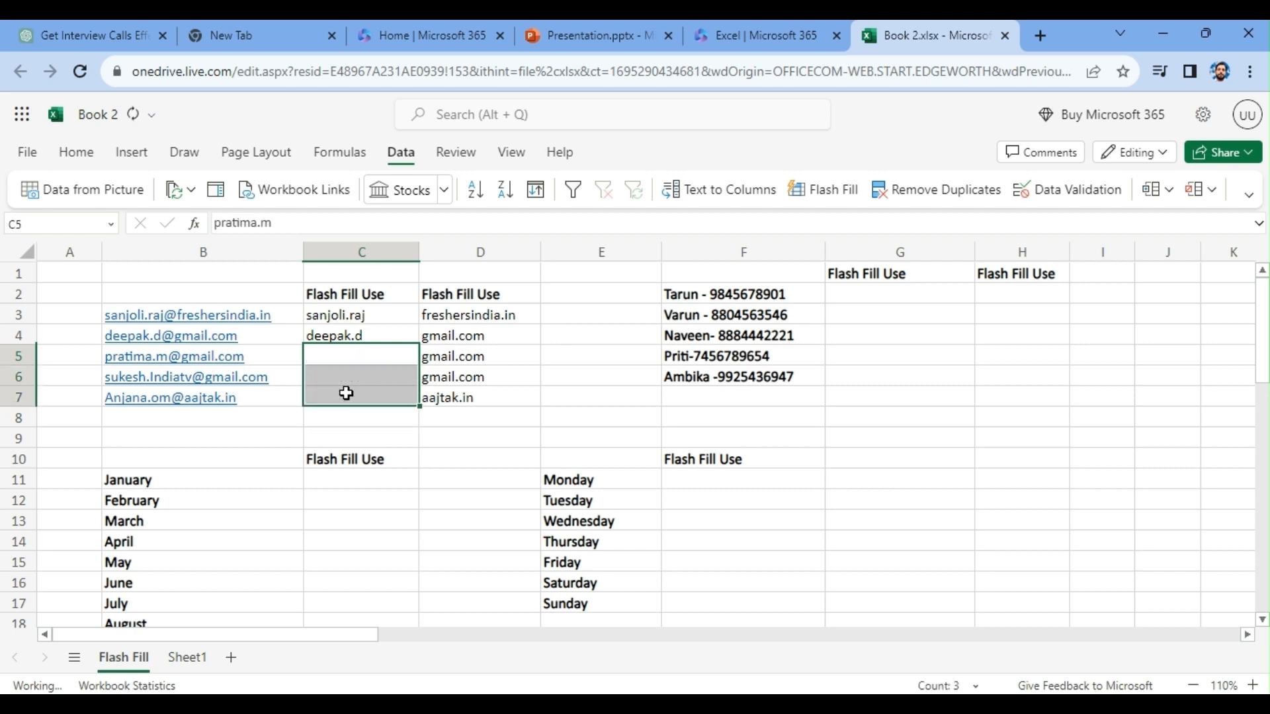
pyautogui.click(827, 190)
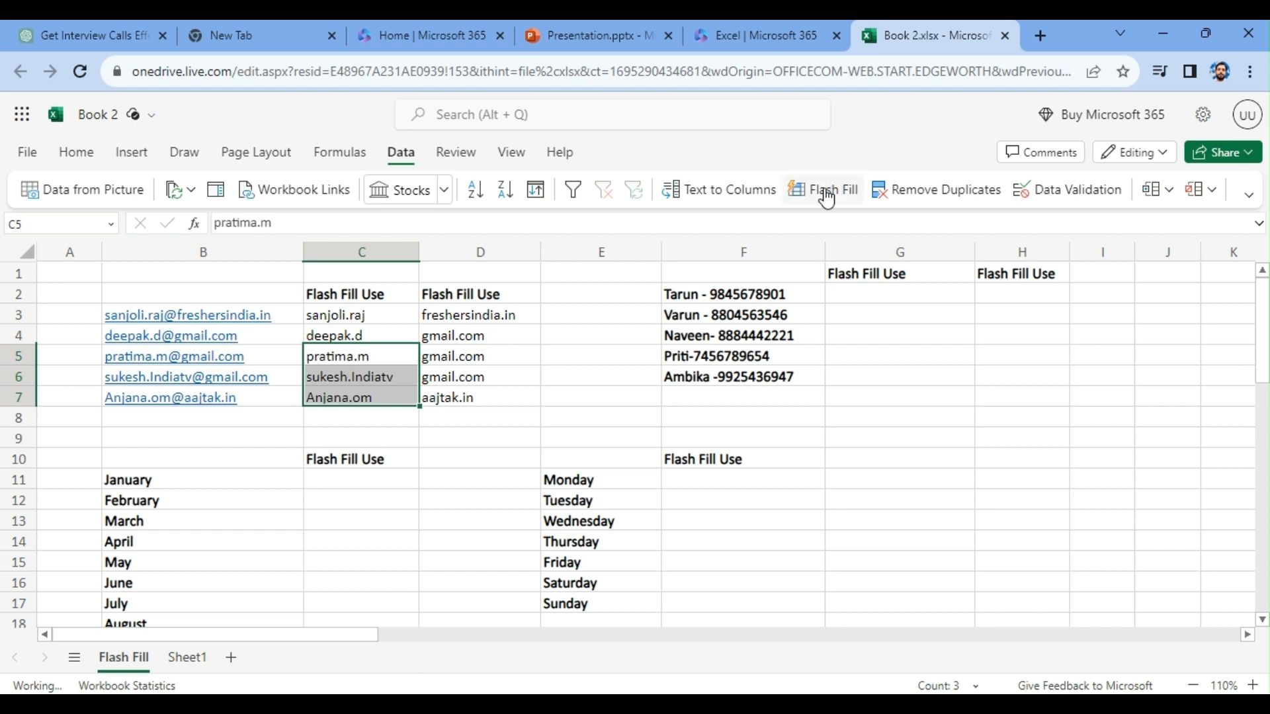
pyautogui.click(493, 346)
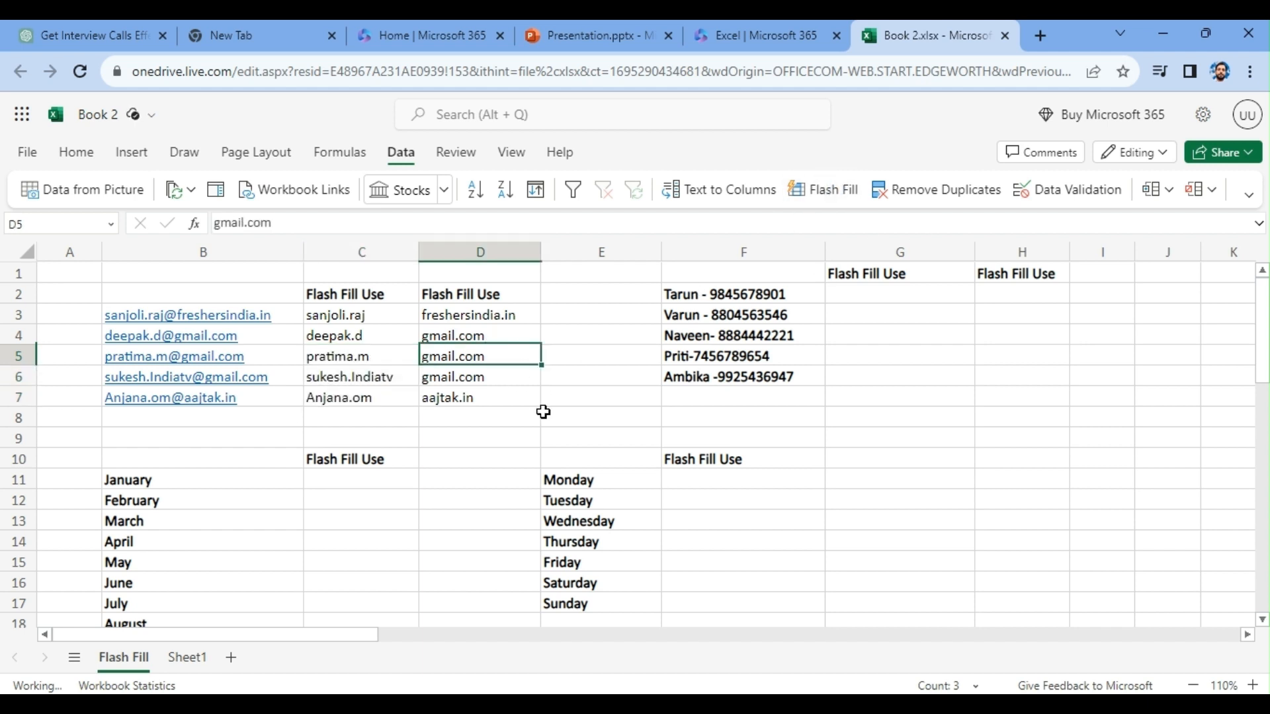
# - Enter the first names of the first two contacts in G2 and G3, and Flash Fill the remaining names into G4:G6
pyautogui.click(843, 296)
pyautogui.write('T')
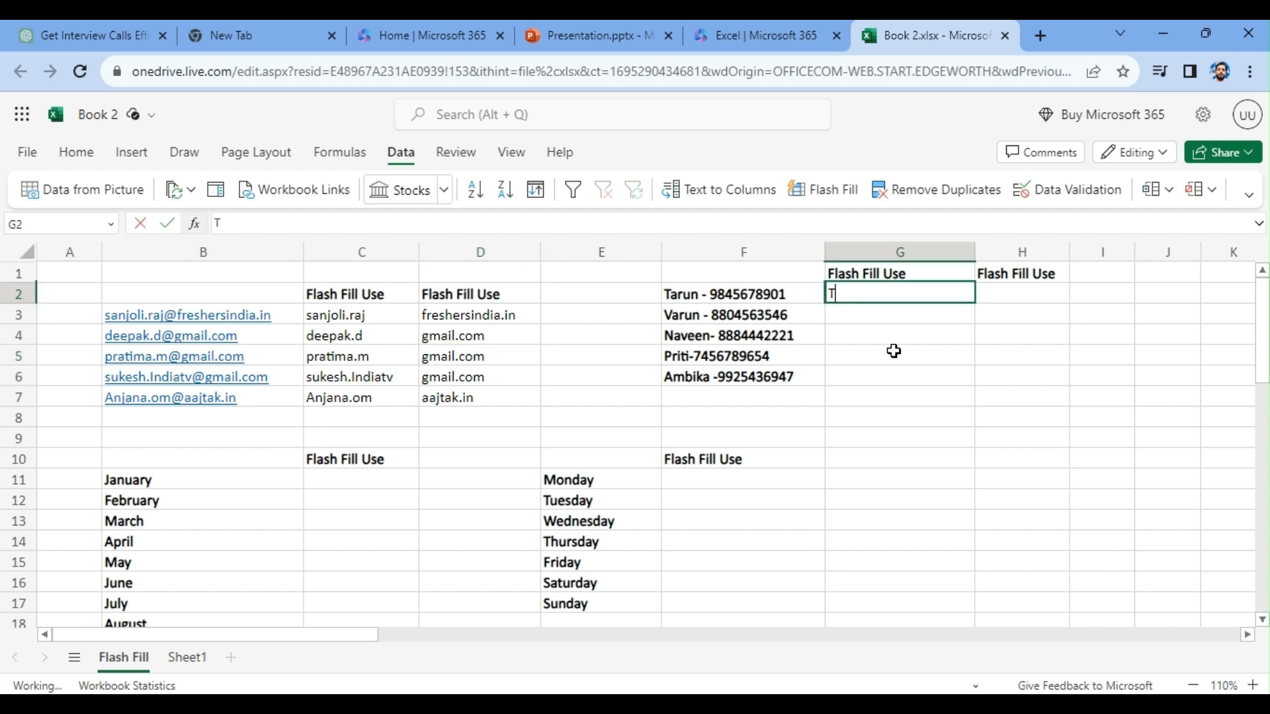
pyautogui.write('arun')
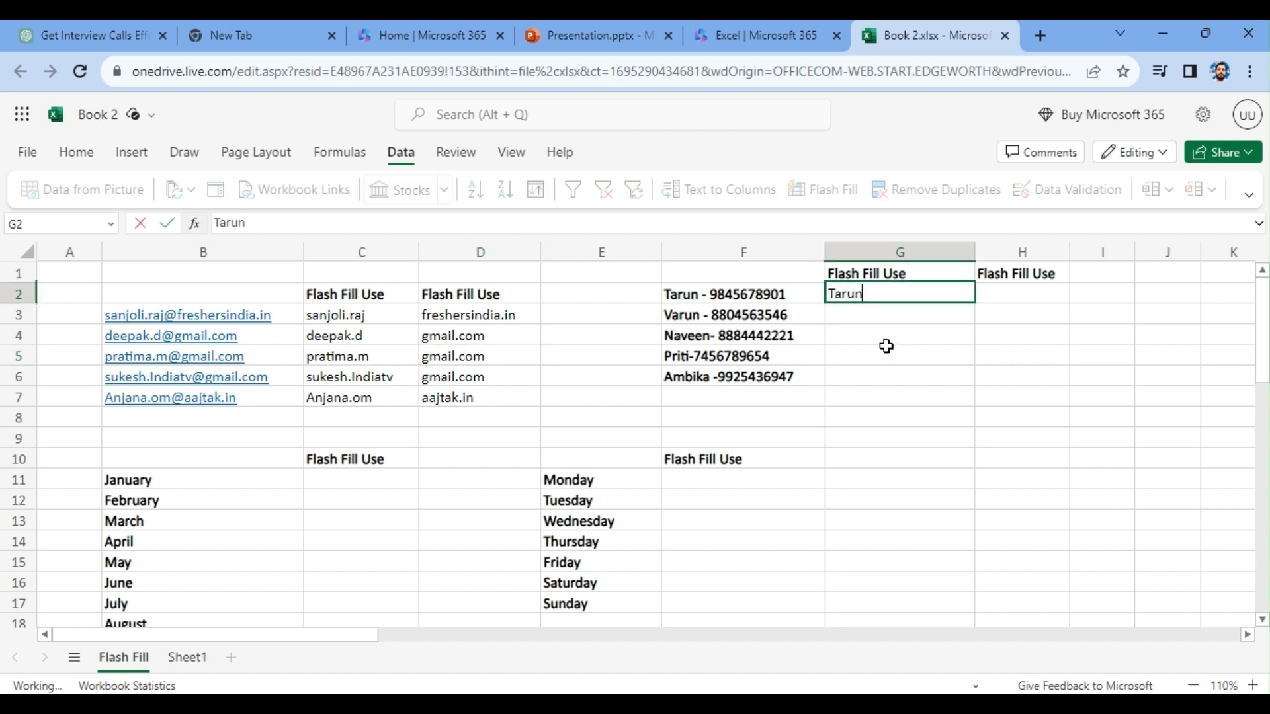
pyautogui.click(884, 348)
pyautogui.click(863, 316)
pyautogui.write('Varun')
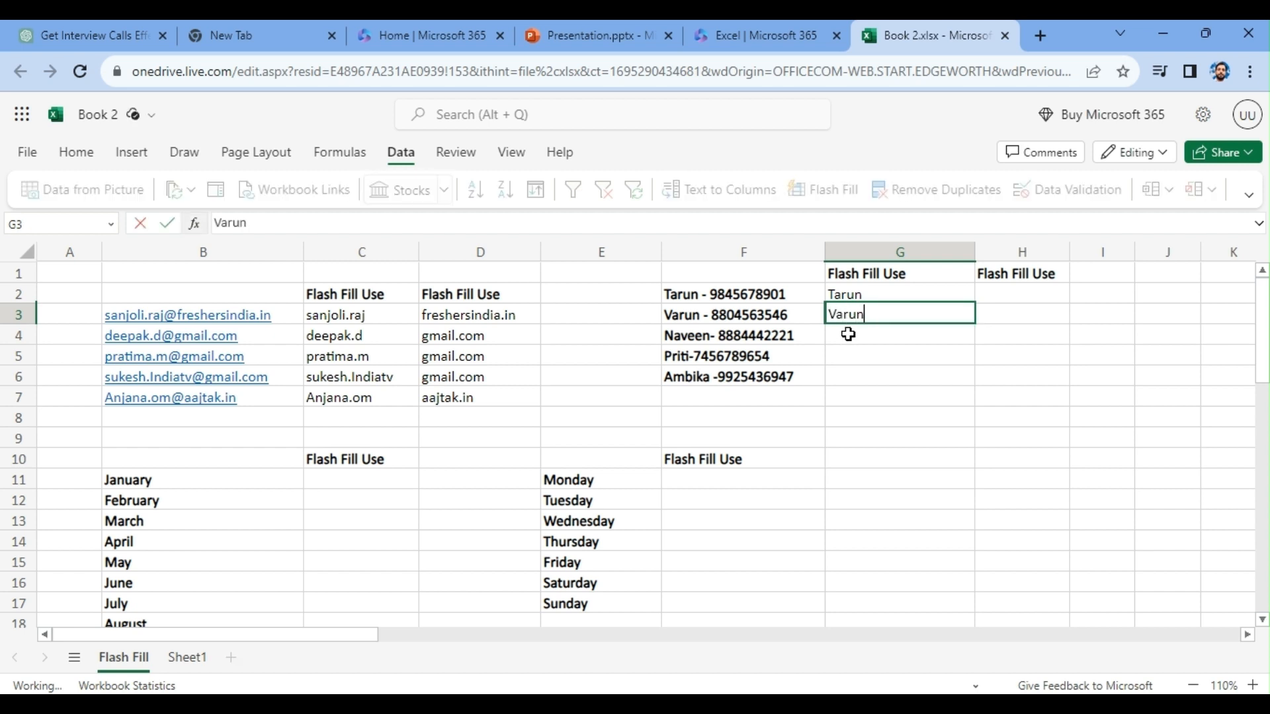
pyautogui.moveTo(848, 334); pyautogui.dragTo(849, 377)
pyautogui.click(844, 195)
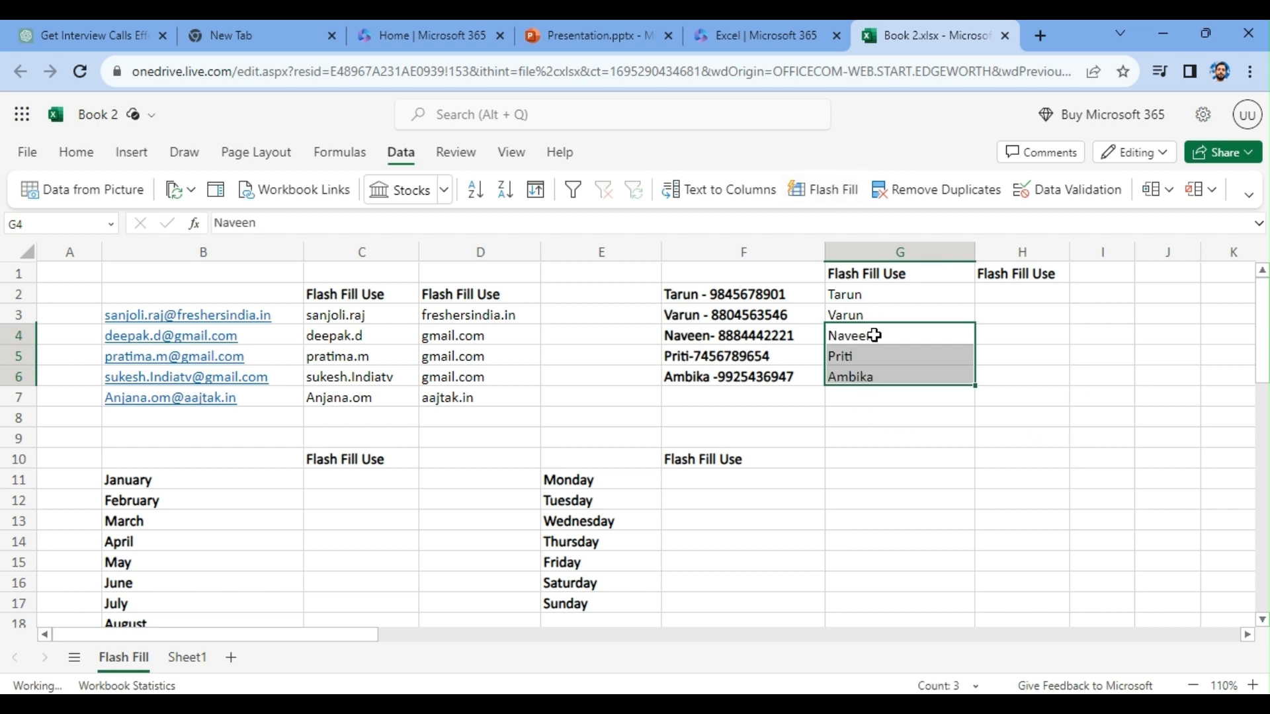
# - Enter the phone numbers of the first two contacts in H2 and H3
pyautogui.press('Delete')
pyautogui.click(992, 291)
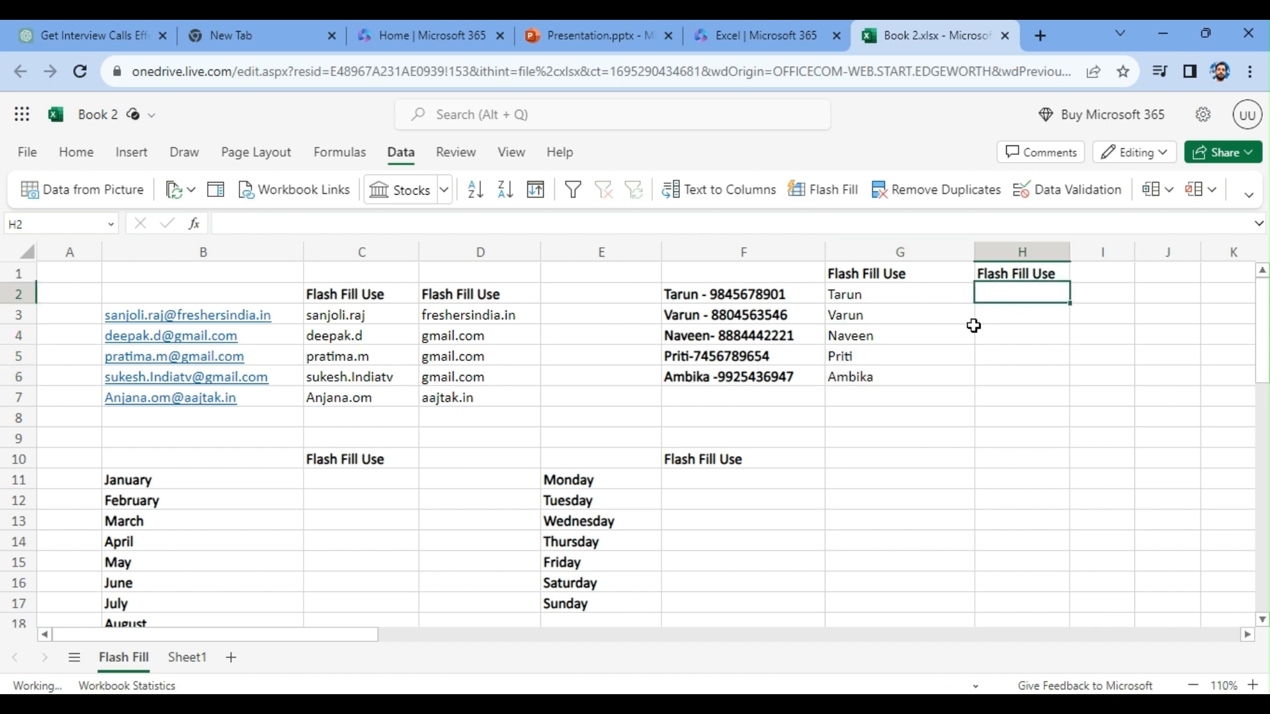
pyautogui.press('Up')
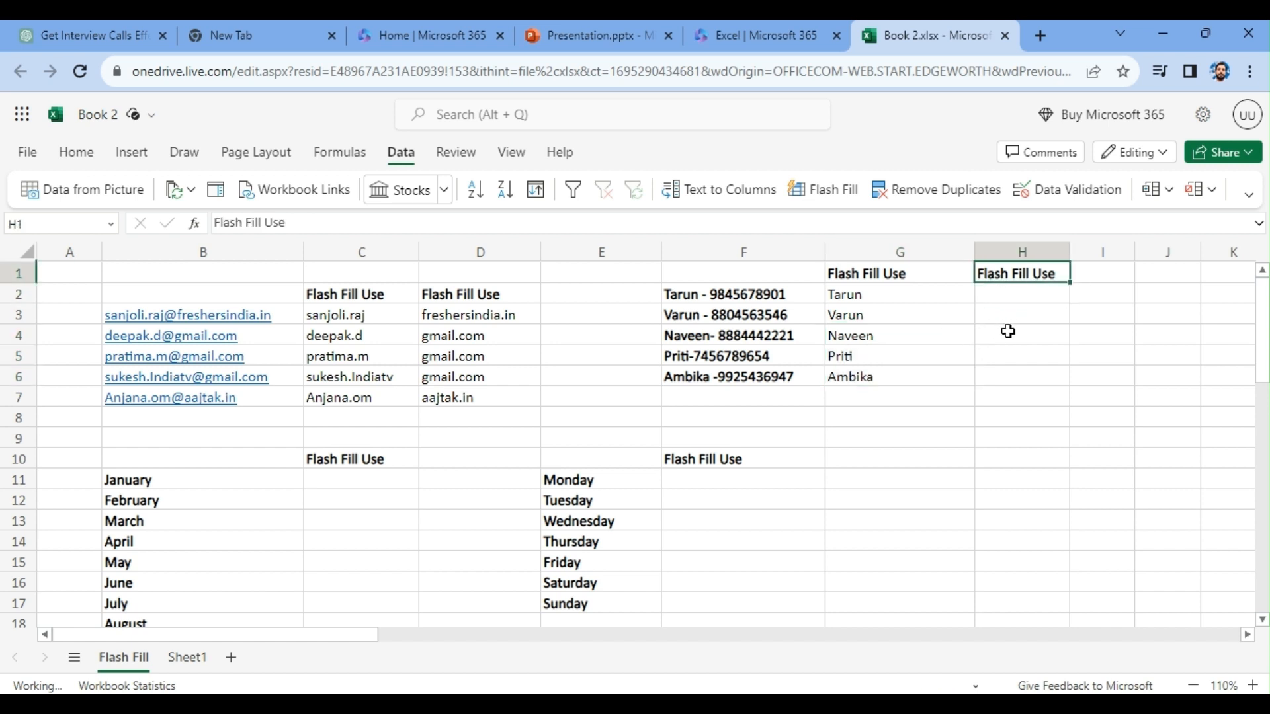
pyautogui.click(1011, 294)
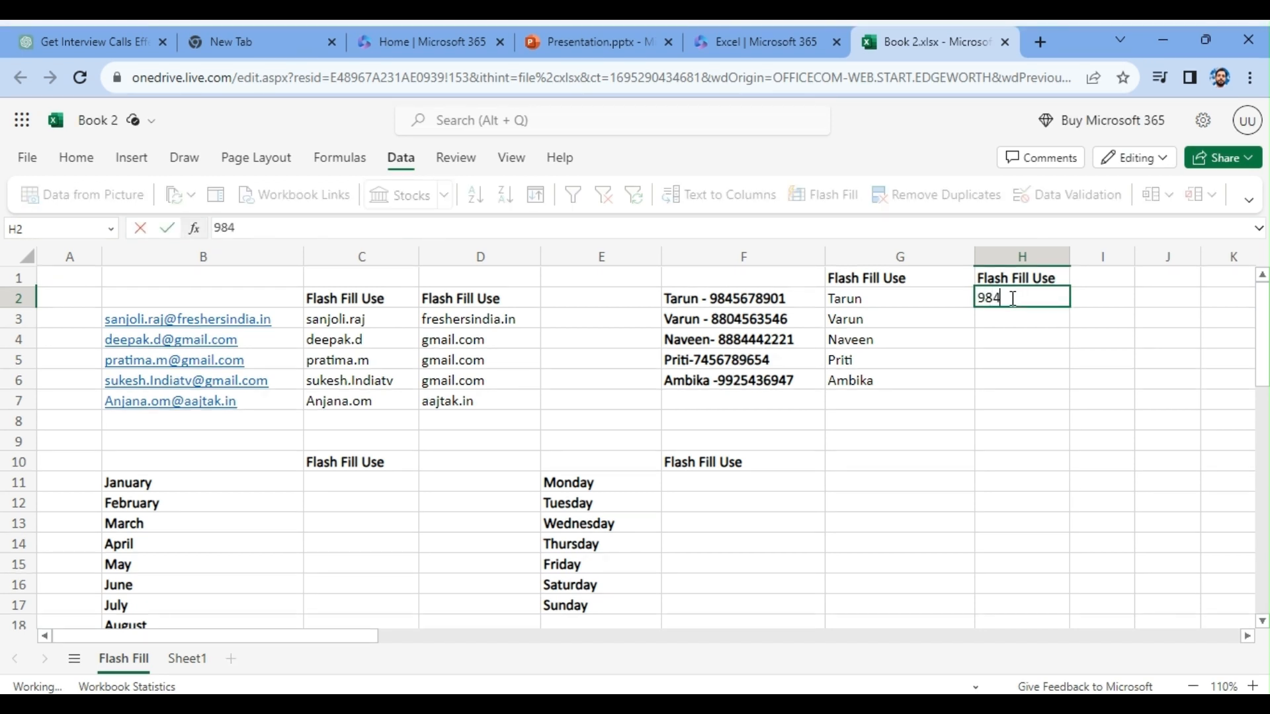
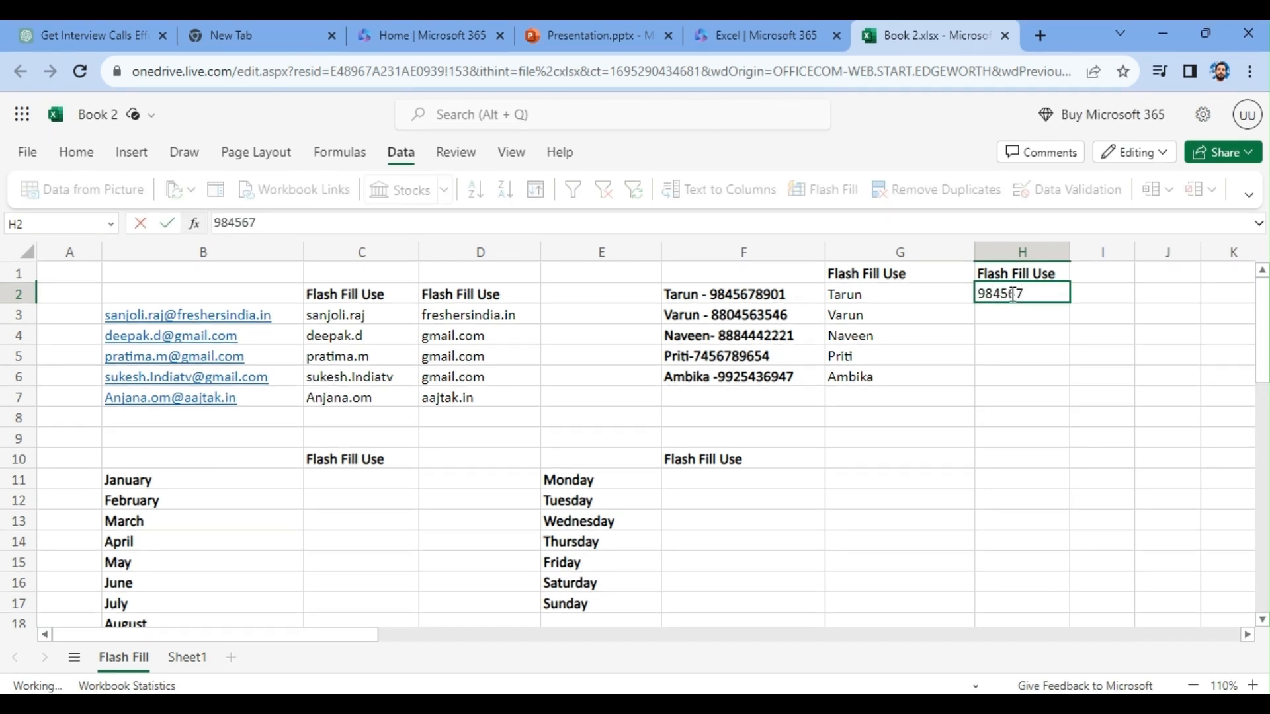
pyautogui.press('Return')
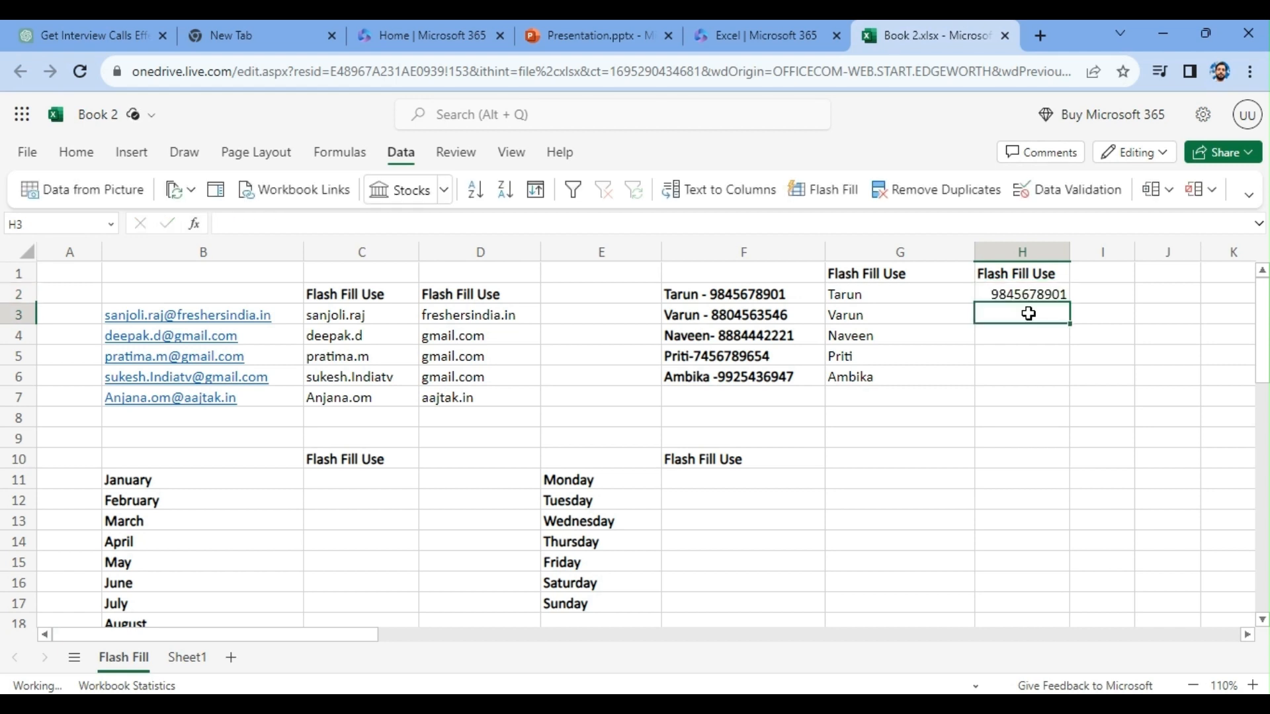
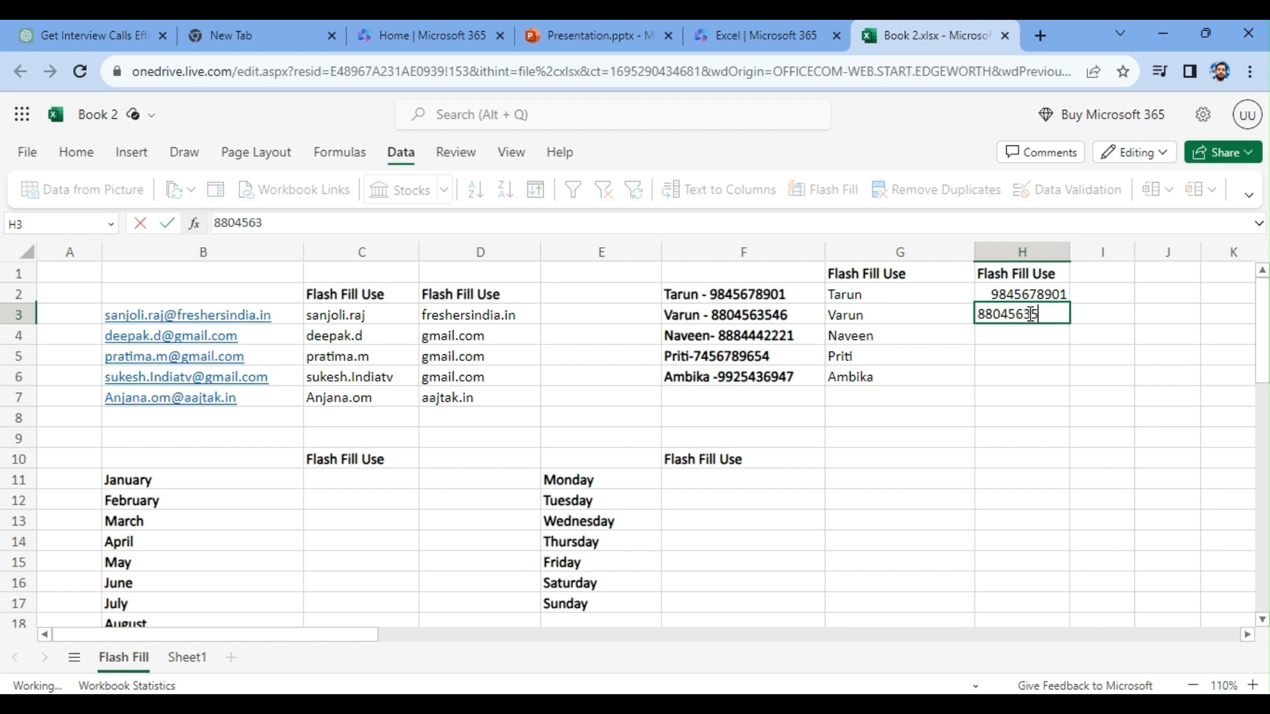
pyautogui.press('Return')
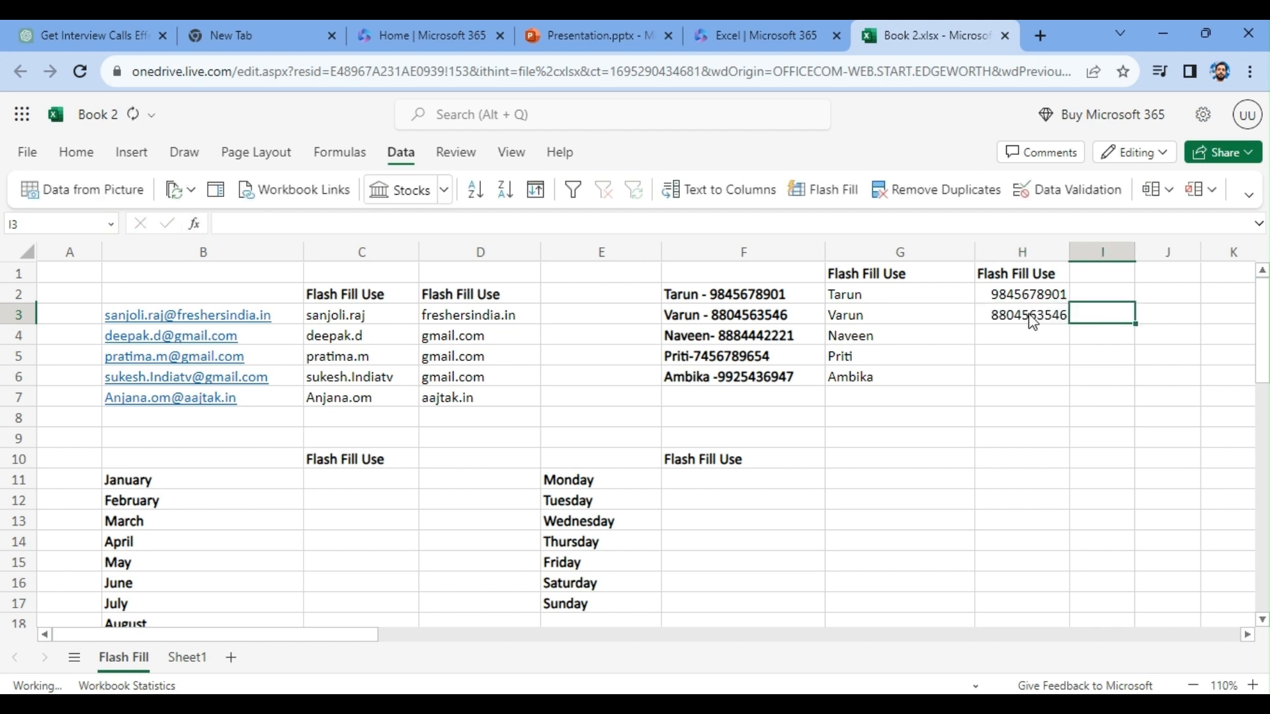
# - Dismiss the suggested fill formula and Flash Fill the remaining phone numbers into H4:H6
pyautogui.click(1108, 334)
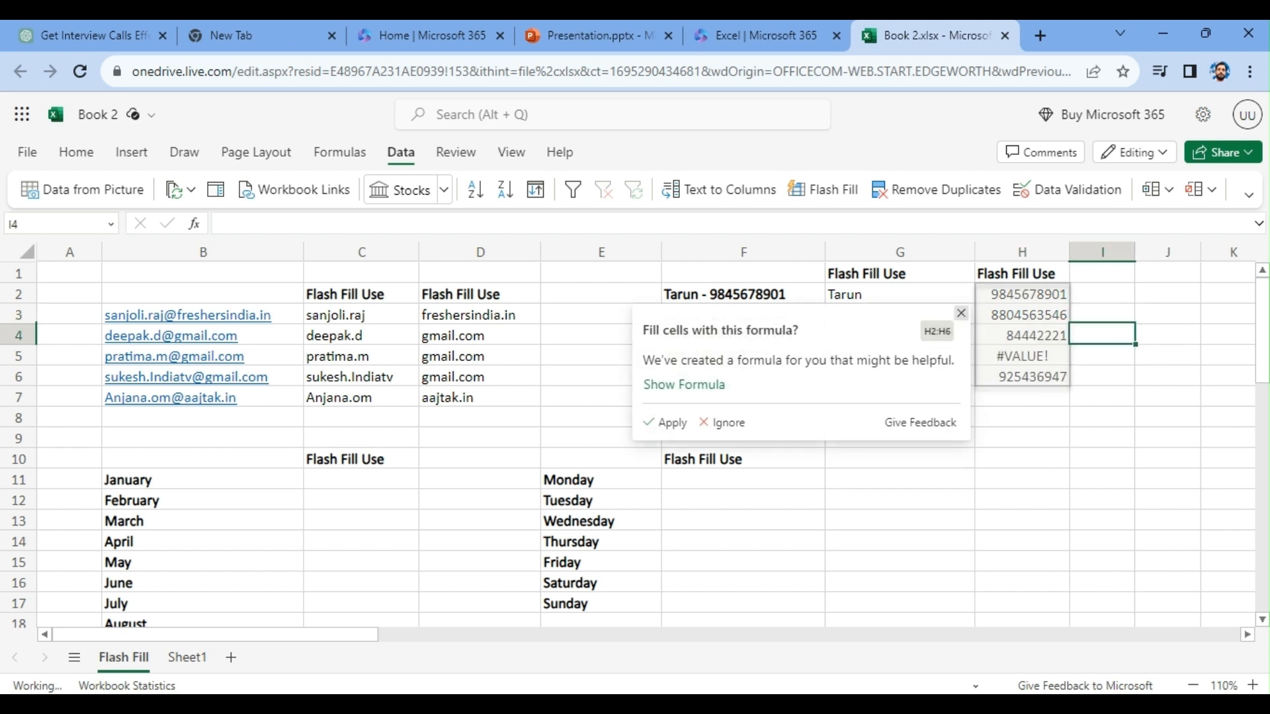
pyautogui.click(961, 313)
pyautogui.moveTo(1013, 333); pyautogui.dragTo(1014, 378)
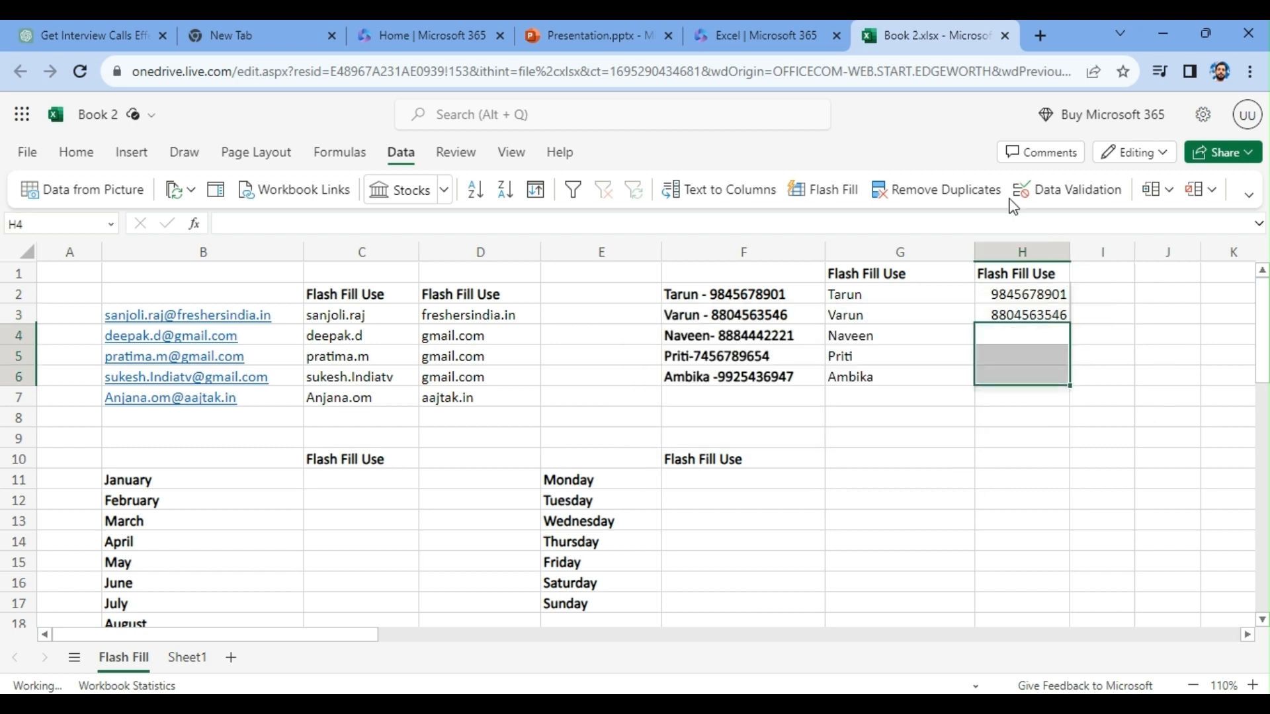
pyautogui.click(833, 197)
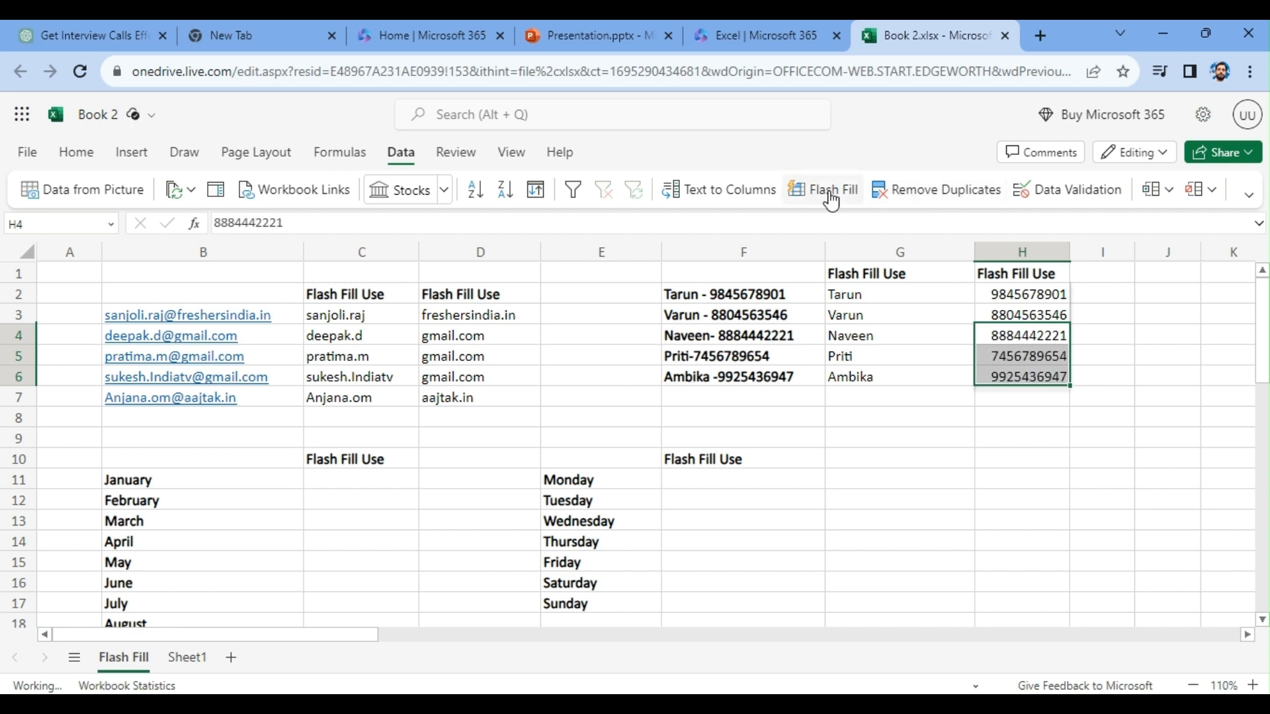
# - Clear H4:H6 and Flash Fill the contacts' phone numbers into the cells again
pyautogui.moveTo(1014, 476); pyautogui.dragTo(1016, 461)
pyautogui.moveTo(1017, 336); pyautogui.dragTo(1015, 375)
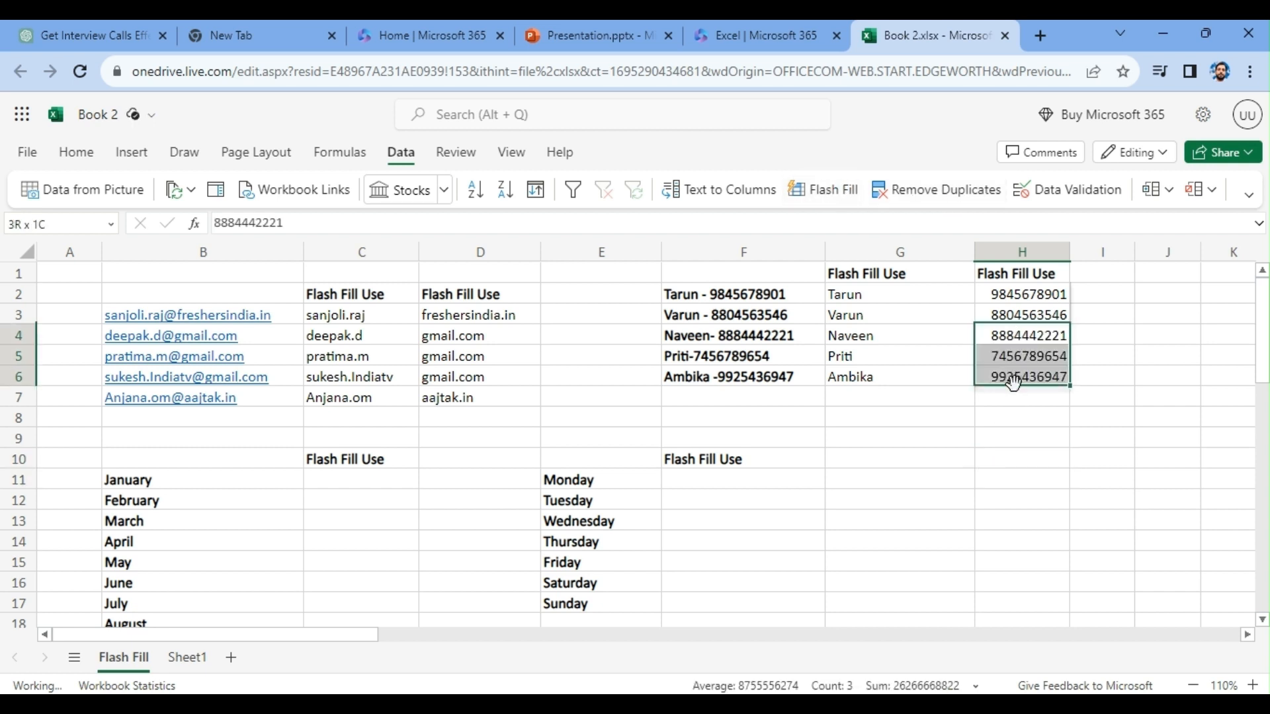
pyautogui.press('Delete')
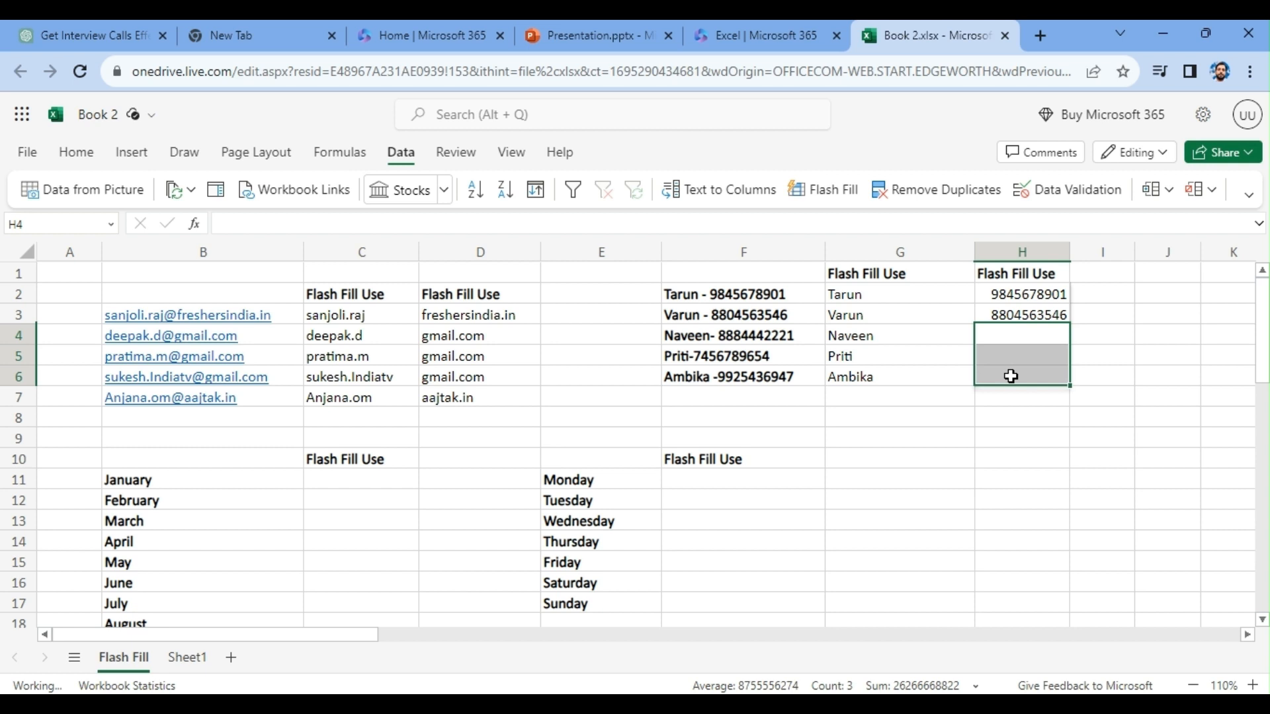
pyautogui.hotkey('ctrl', 'e')
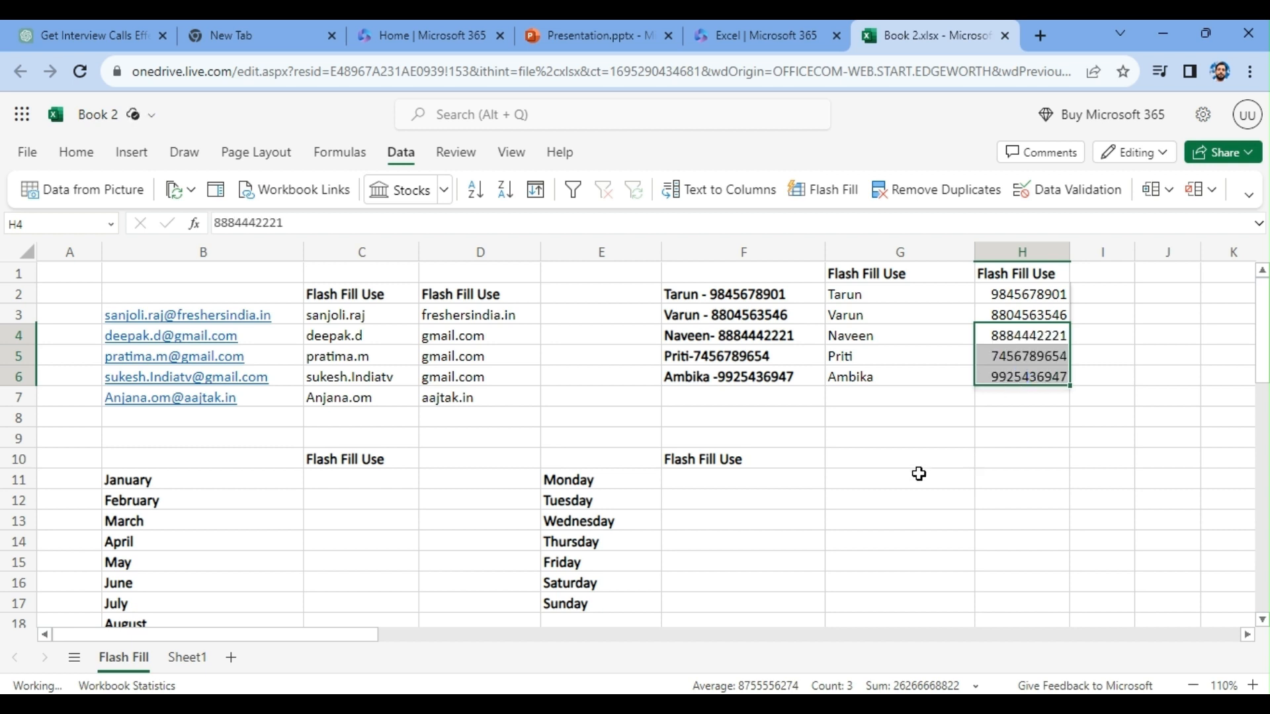
# - Enter Jan in C11 and Feb in C12, and Flash Fill the remaining month abbreviations into C13:C22
pyautogui.click(831, 461)
pyautogui.click(365, 482)
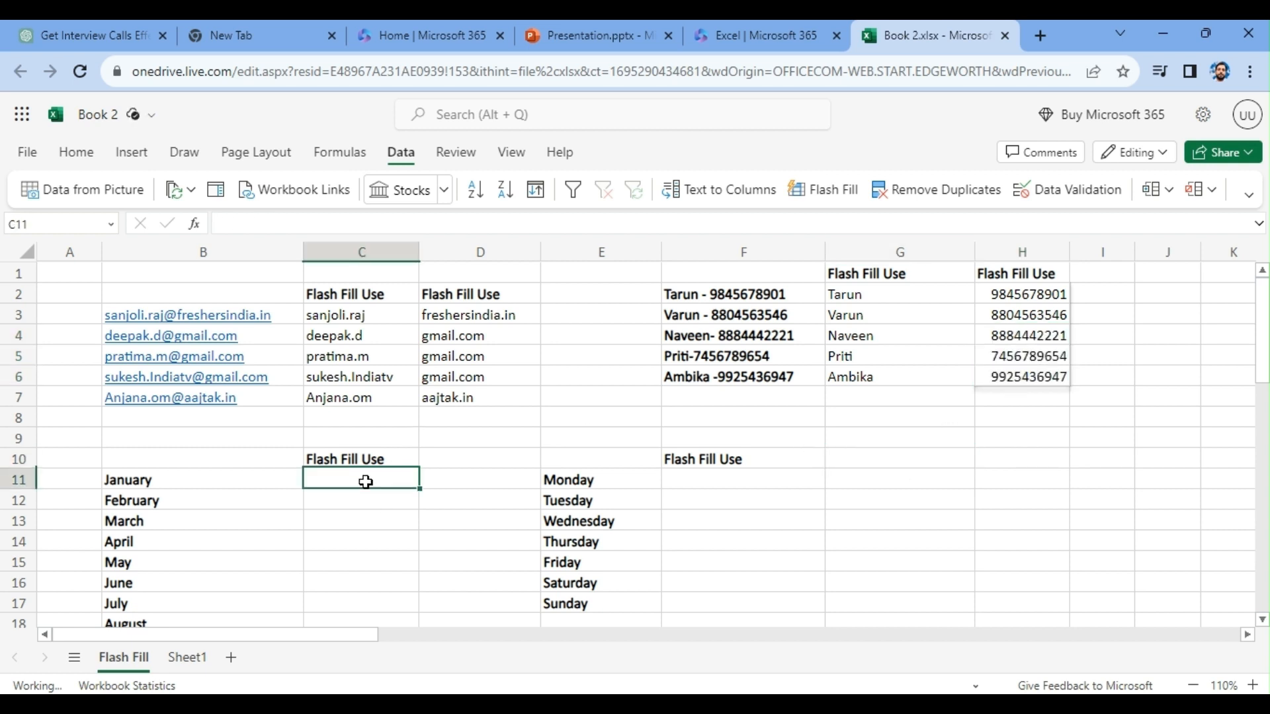
pyautogui.write('Jan')
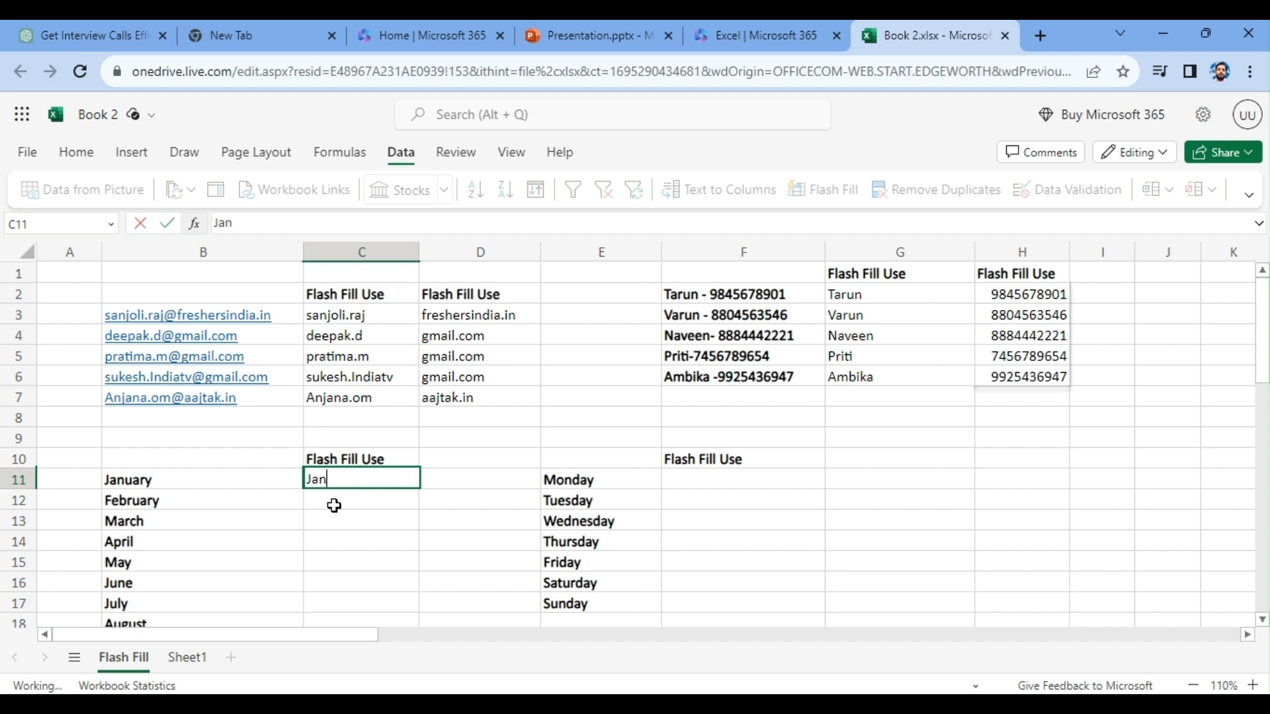
pyautogui.press('Return')
pyautogui.write('Feb')
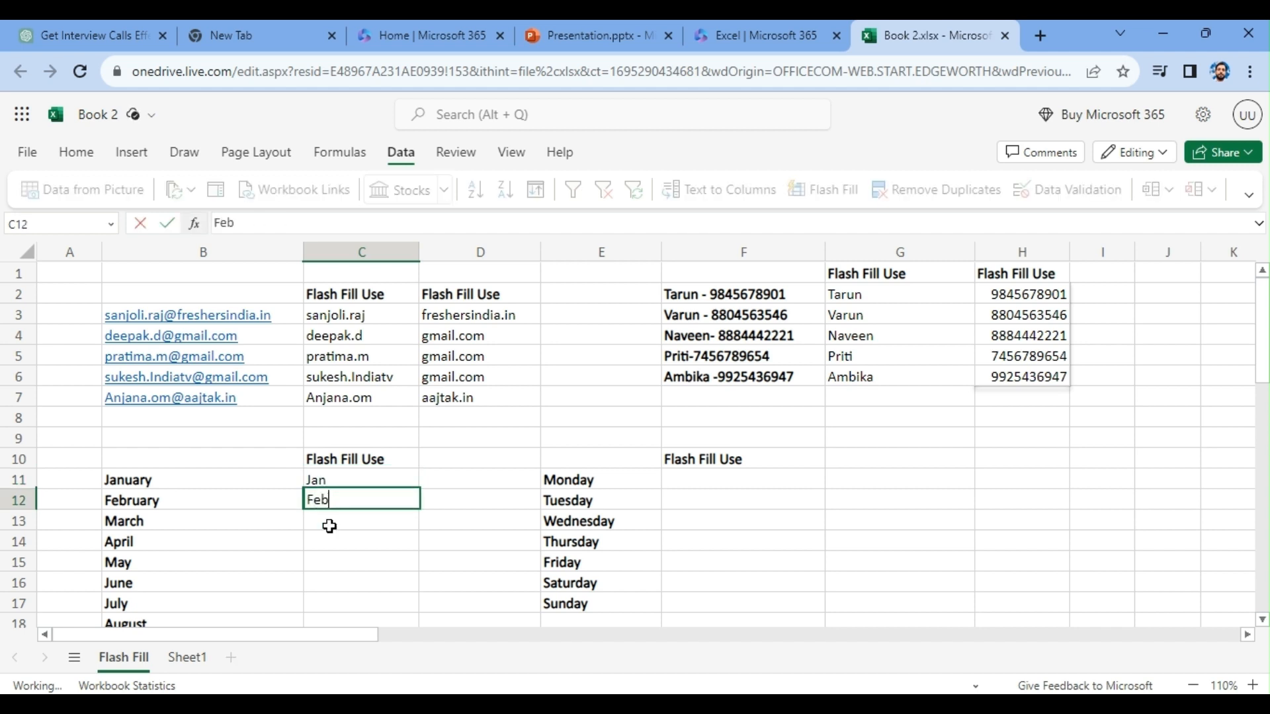
pyautogui.press('Return')
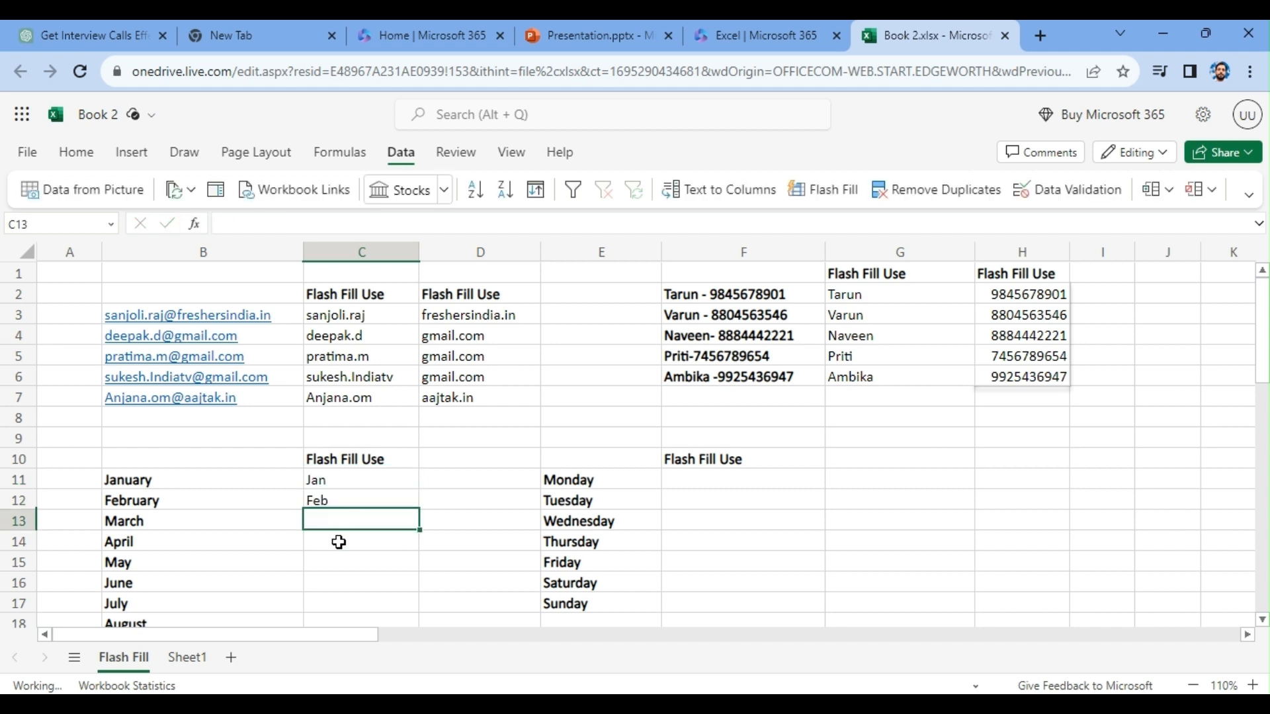
pyautogui.moveTo(332, 520); pyautogui.dragTo(338, 570)
pyautogui.hotkey('ctrl', 'e')
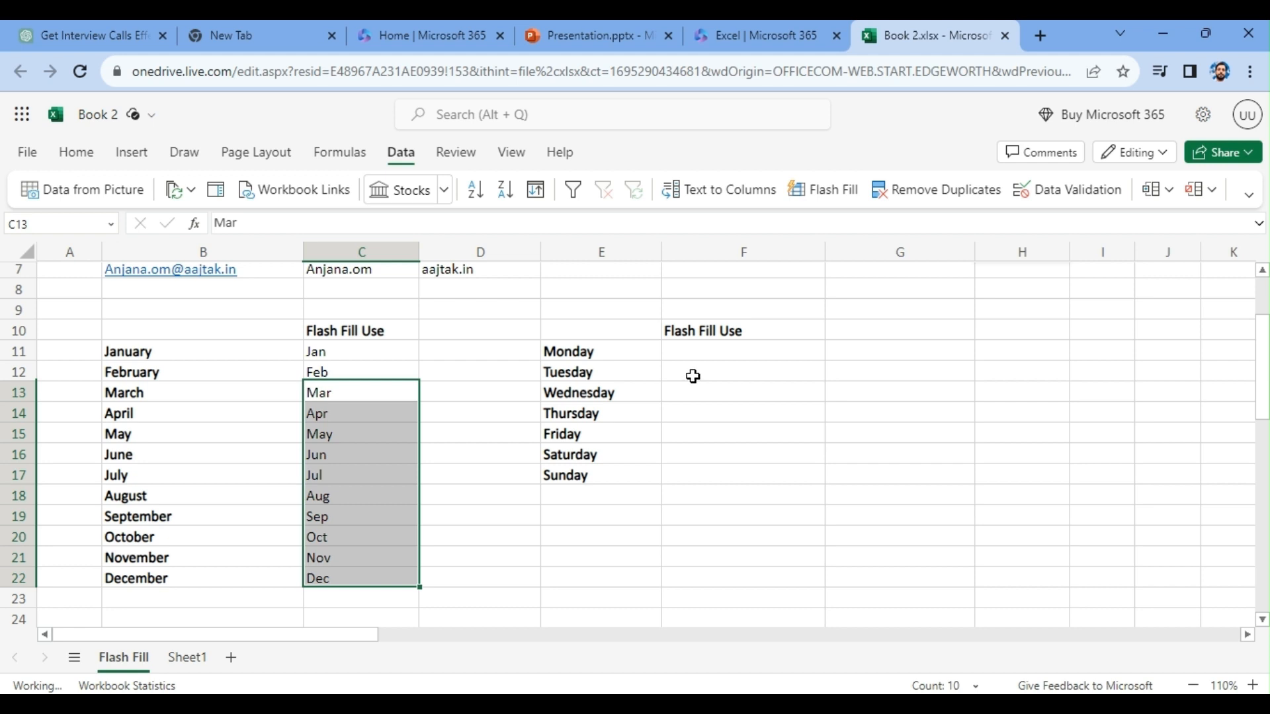
# - Enter Mon in F11 and Tue in F12, and Flash Fill the remaining weekday abbreviations into F13:F17
pyautogui.click(677, 352)
pyautogui.write('Mon')
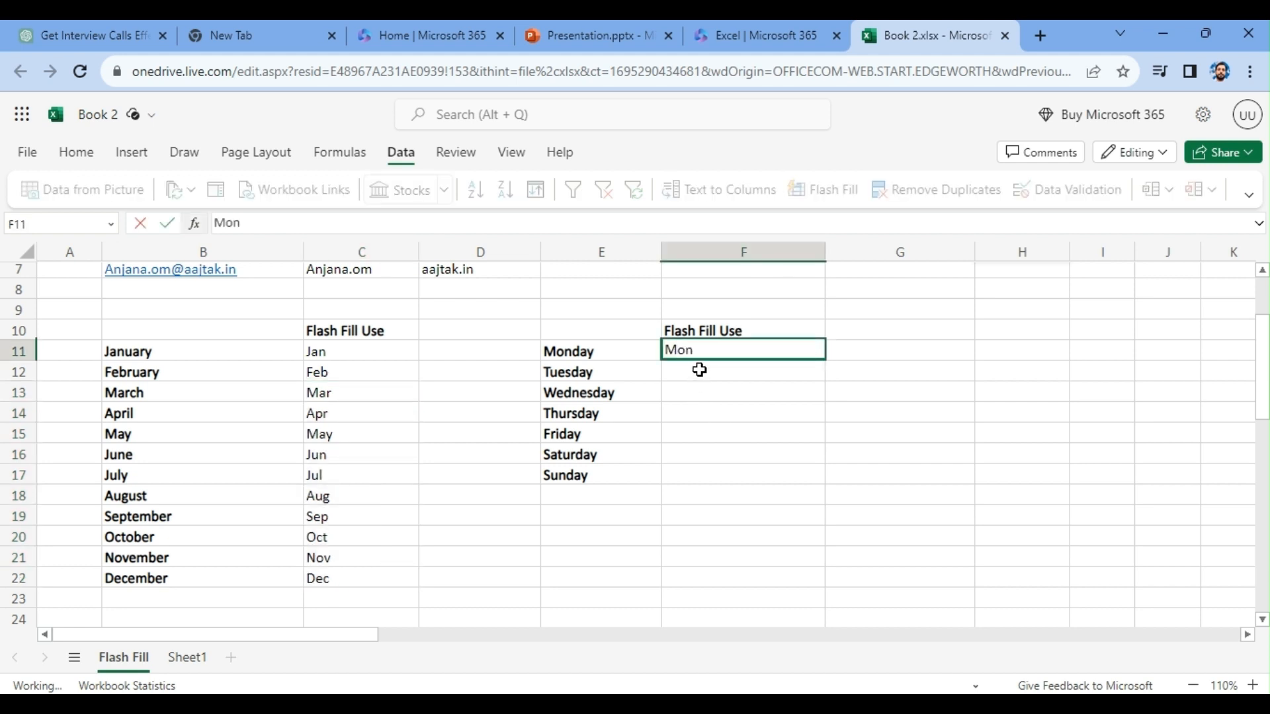
pyautogui.press('Return')
pyautogui.write('u')
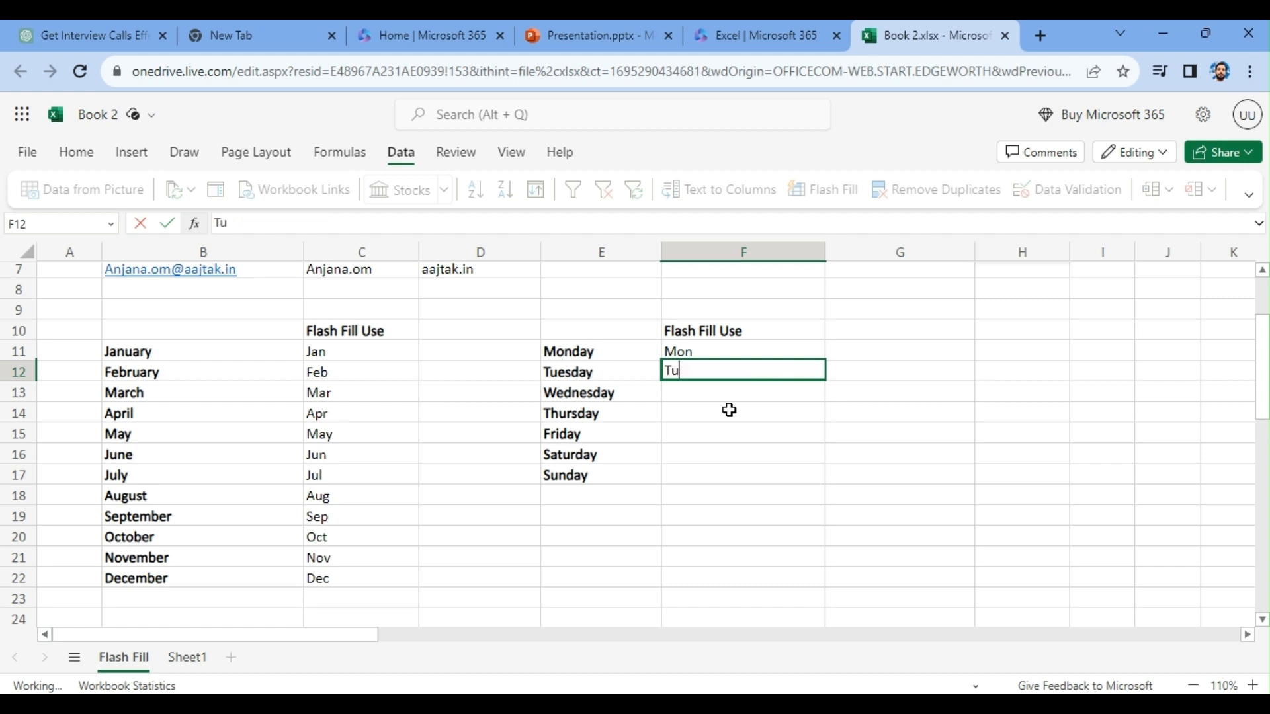
pyautogui.write('e')
pyautogui.moveTo(688, 394); pyautogui.dragTo(694, 469)
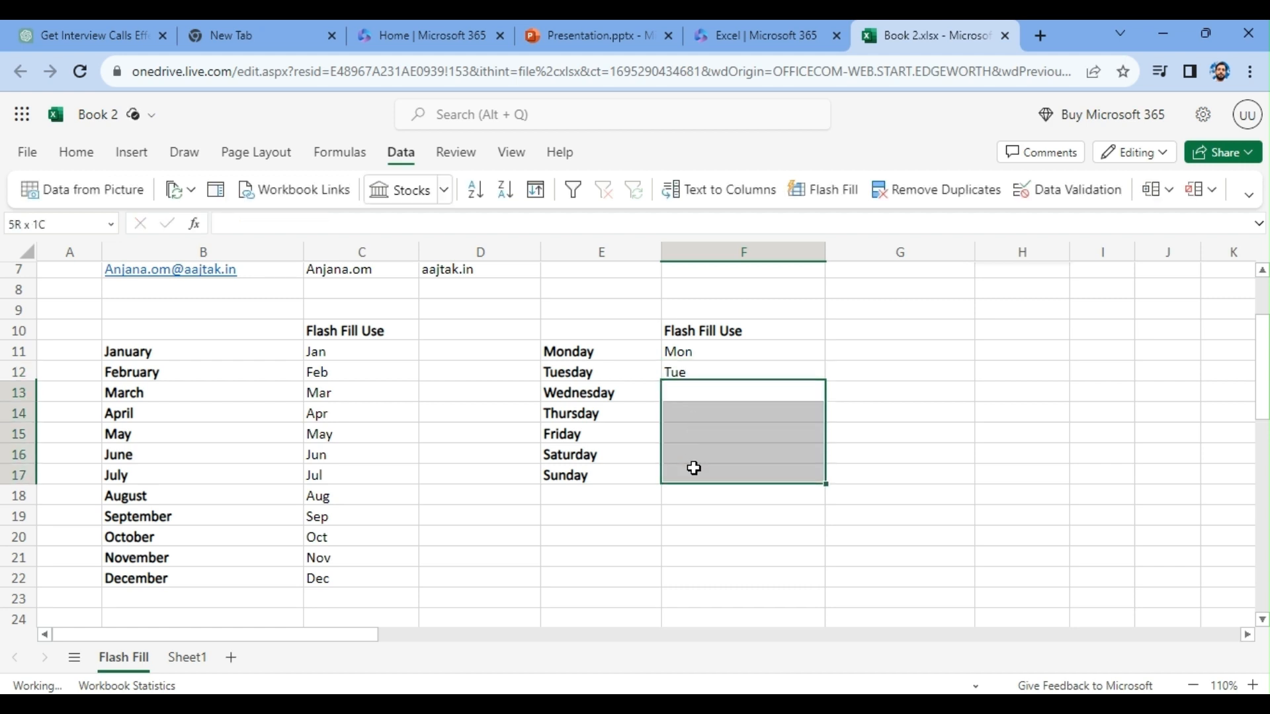
pyautogui.click(817, 190)
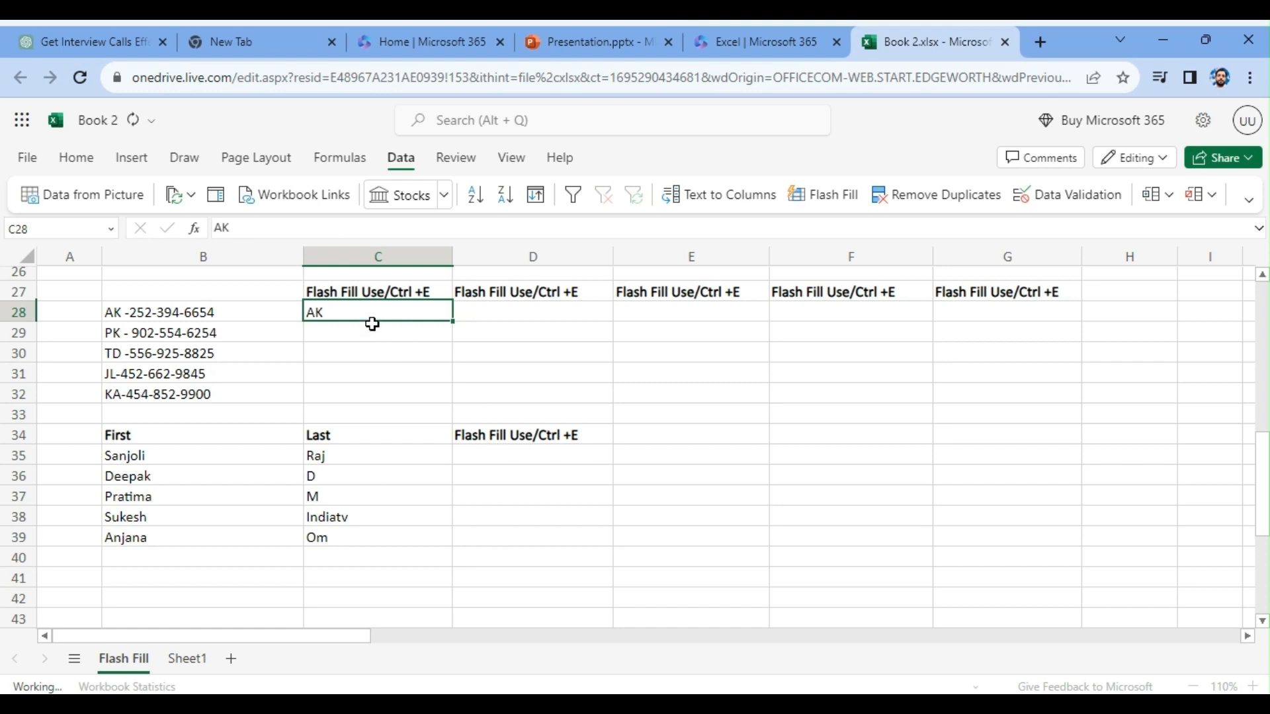
# - Enter PK in C29 and Flash Fill the remaining two-letter initials into C30:C32
pyautogui.click(338, 330)
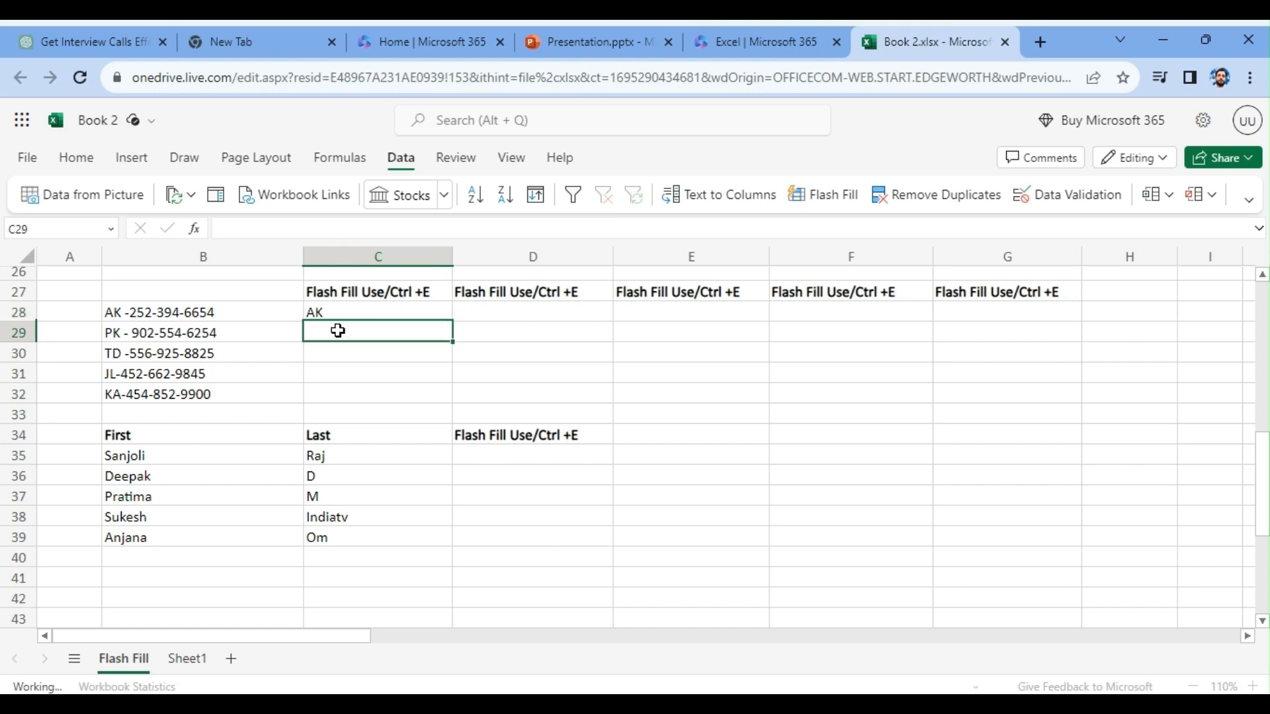
pyautogui.write('PK')
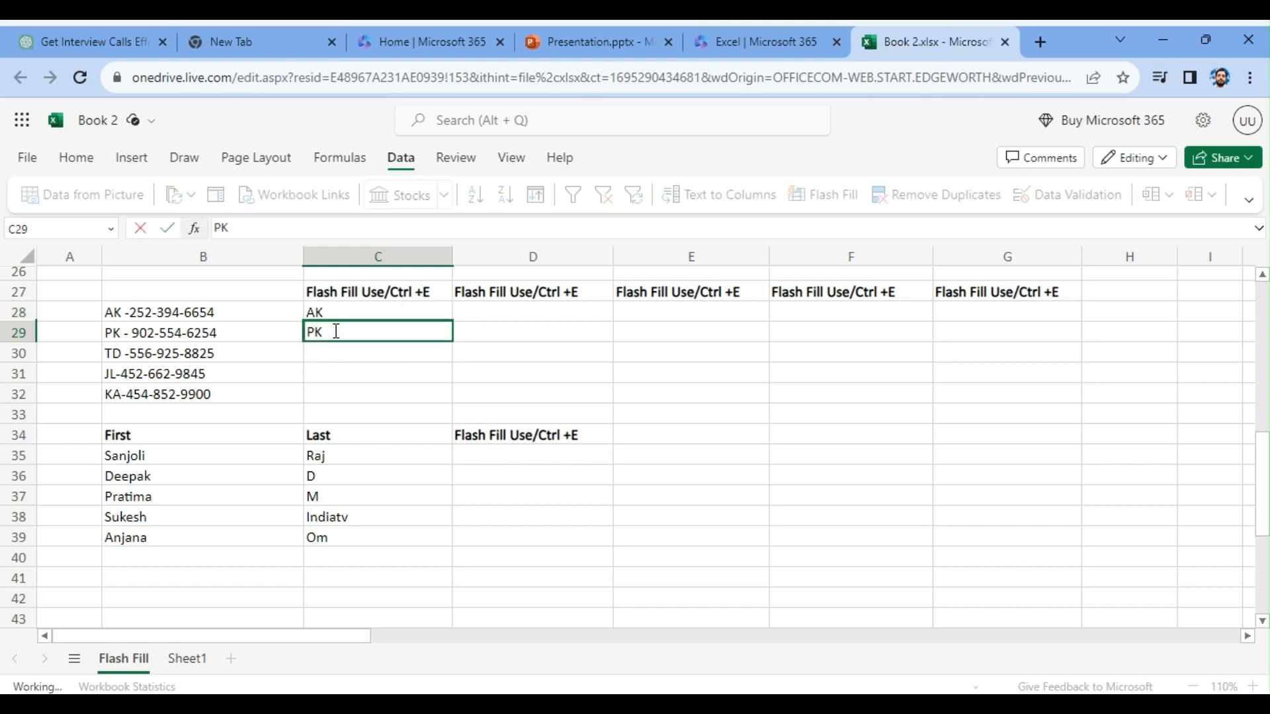
pyautogui.moveTo(320, 356); pyautogui.dragTo(323, 394)
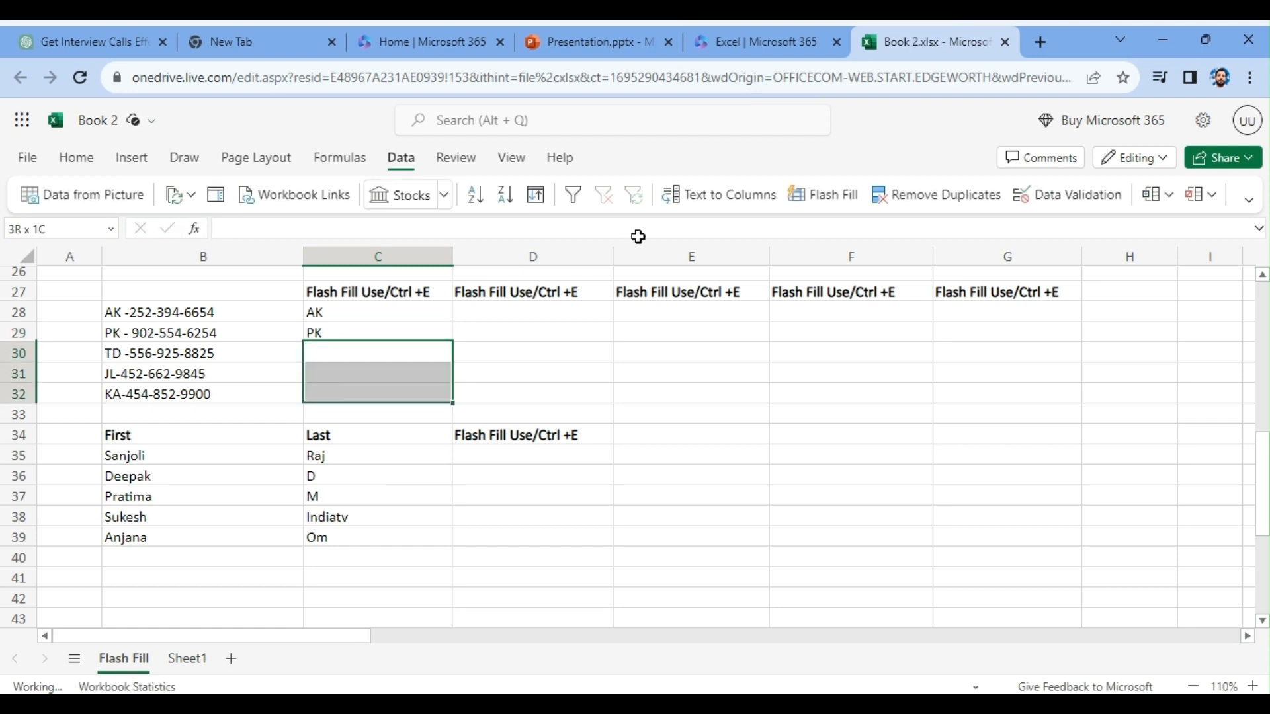
pyautogui.click(847, 199)
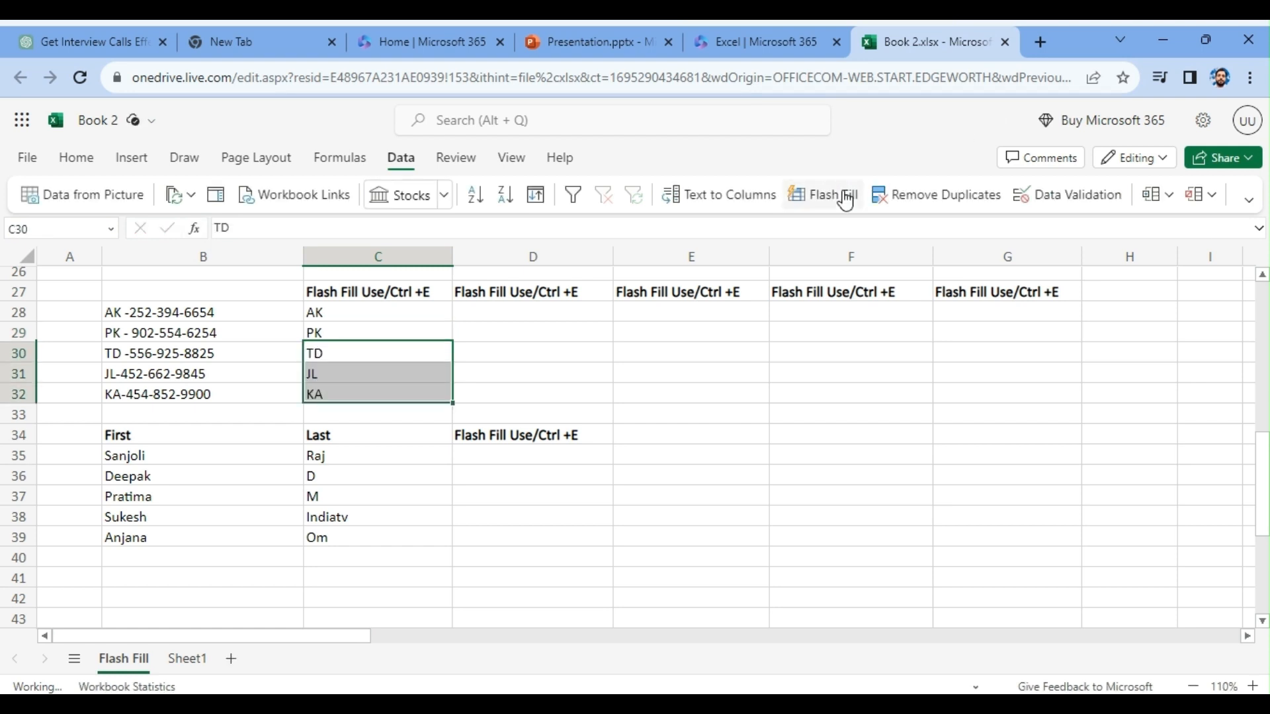
# - Replace the two-letter initials in C28:C32 with single letters by entering A and P in C28:C29 and Flash Filling C30:C32
pyautogui.moveTo(368, 312); pyautogui.dragTo(355, 390)
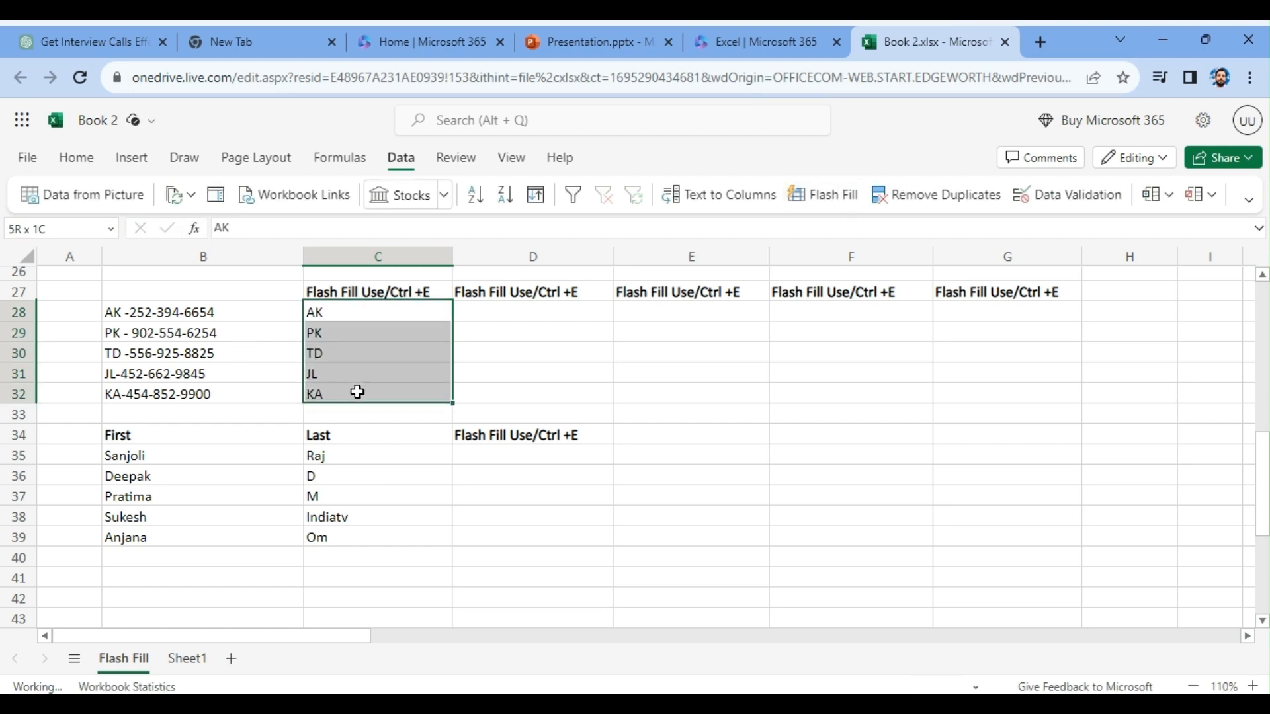
pyautogui.press('Delete')
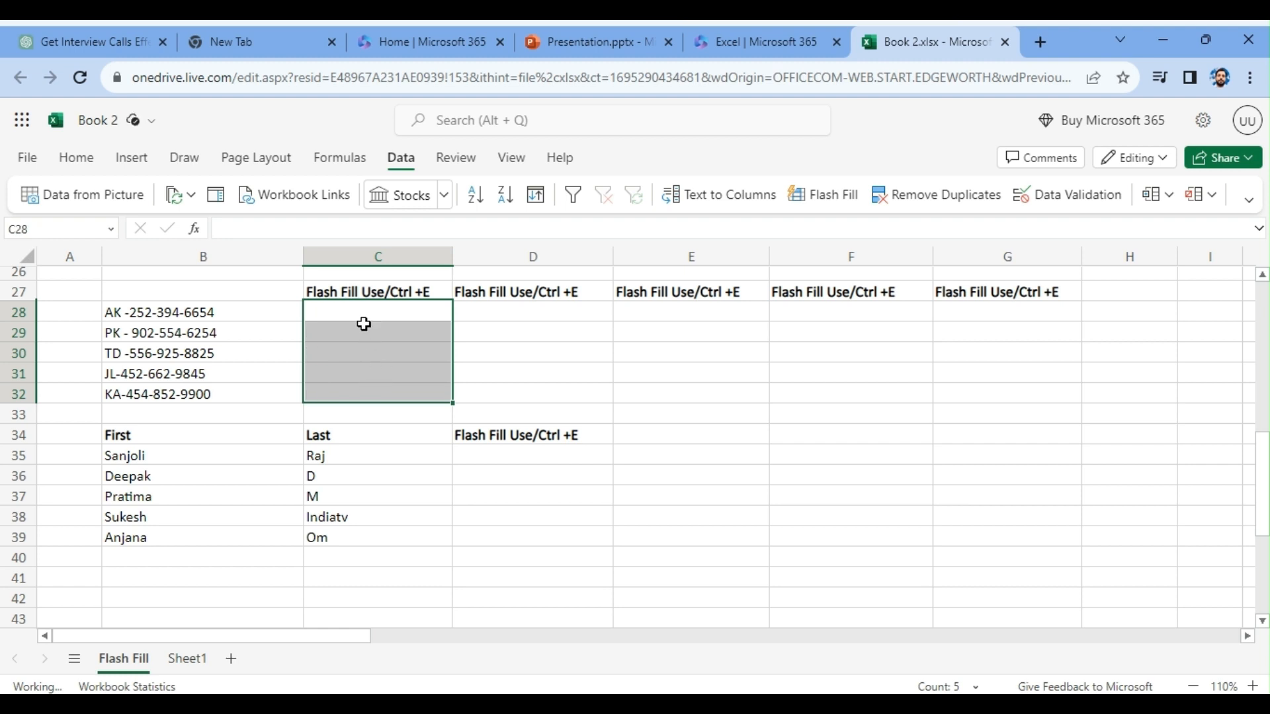
pyautogui.click(357, 315)
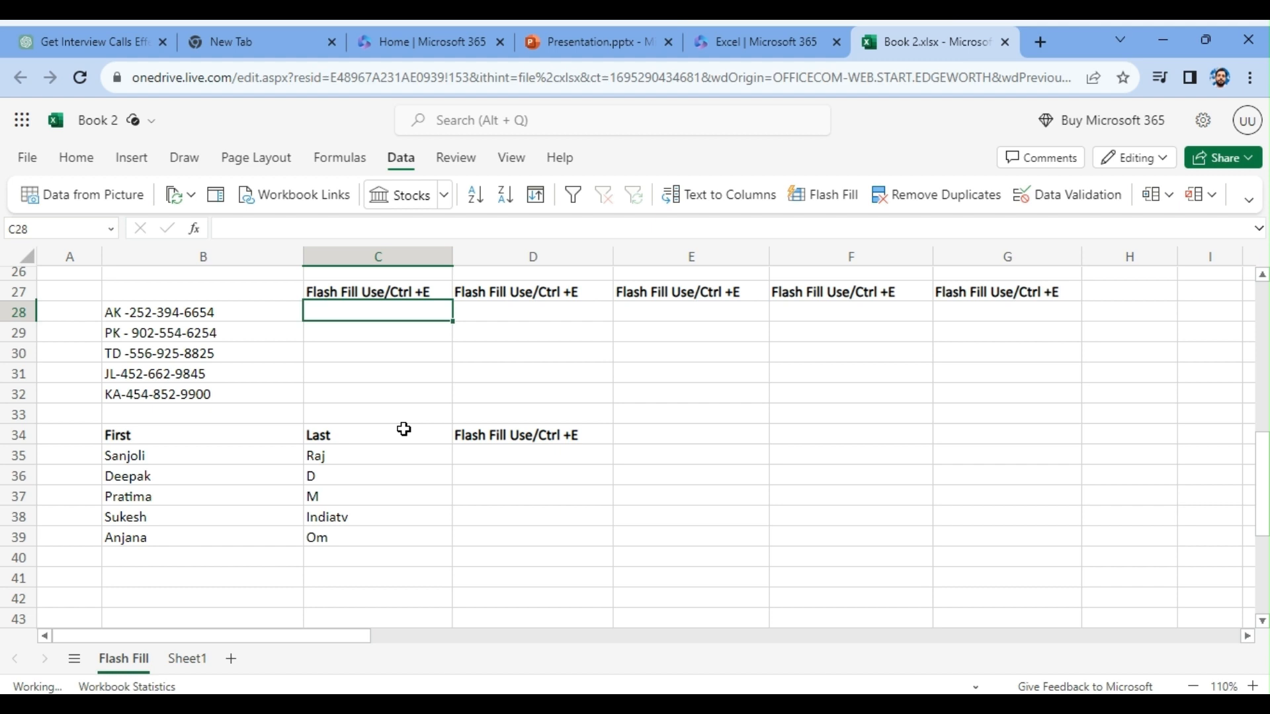
pyautogui.write('A')
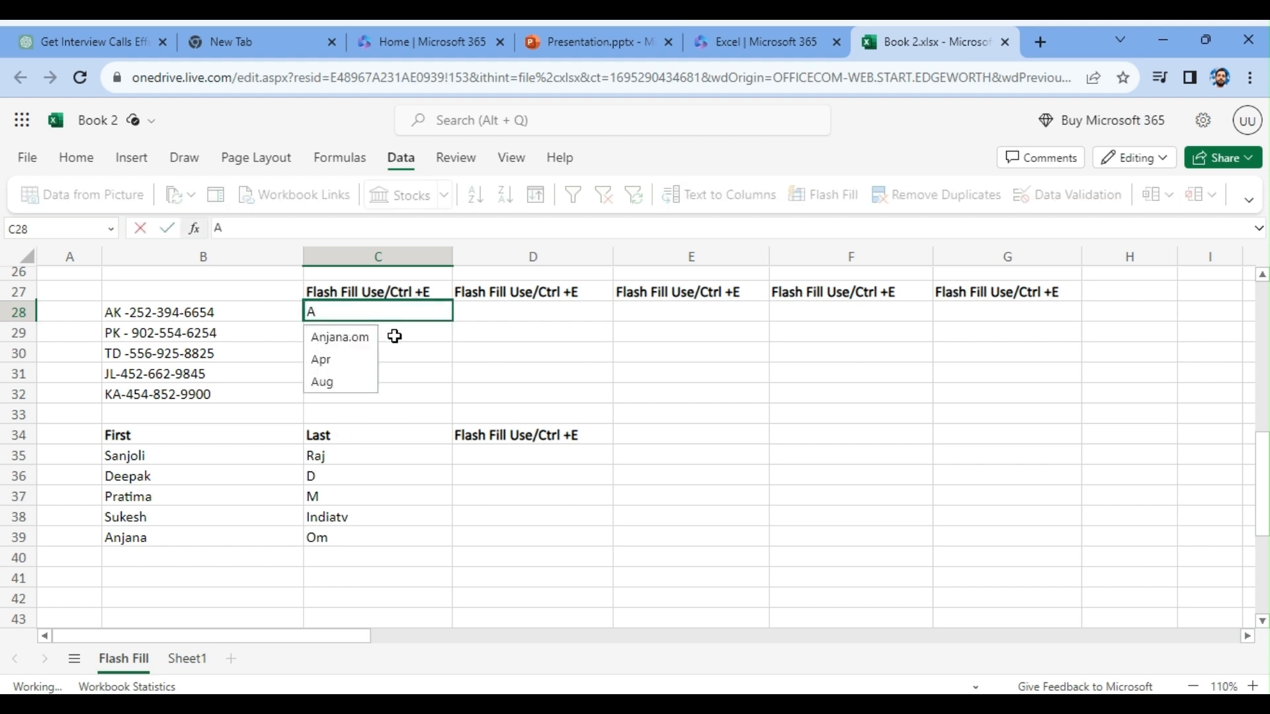
pyautogui.press('Return')
pyautogui.write('Pratima.m')
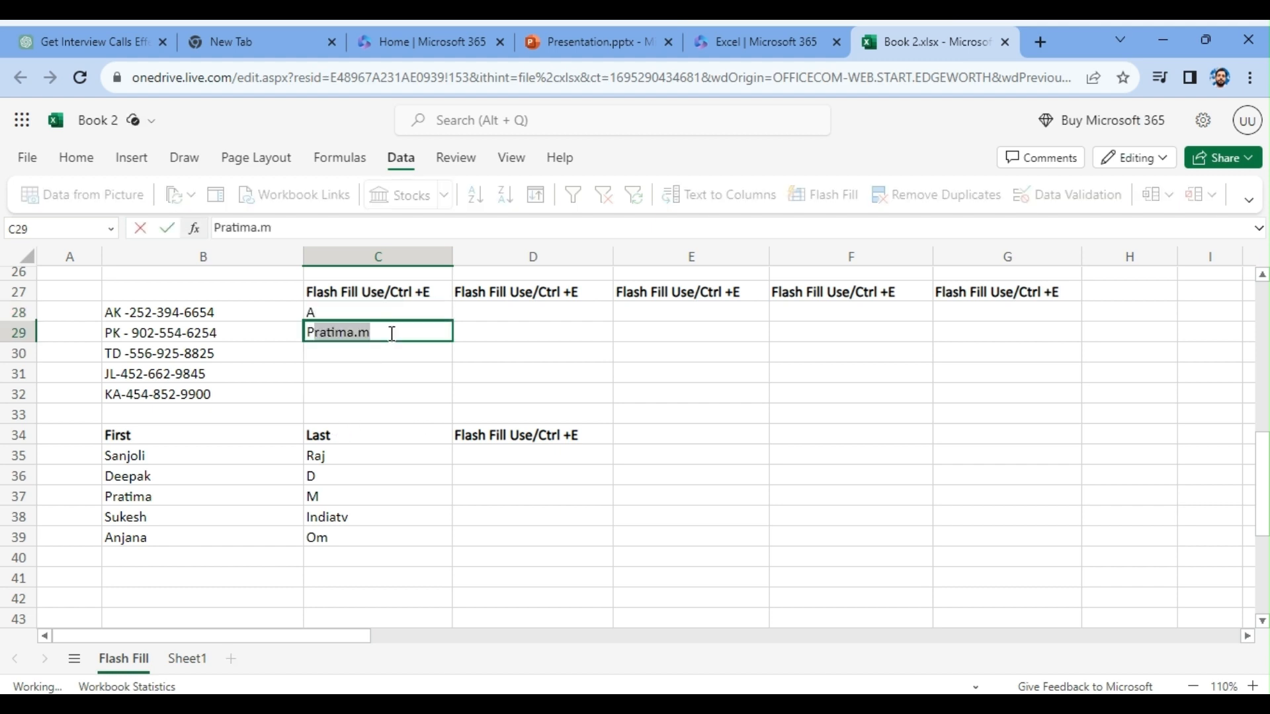
pyautogui.press('BackSpace')
pyautogui.press('Return')
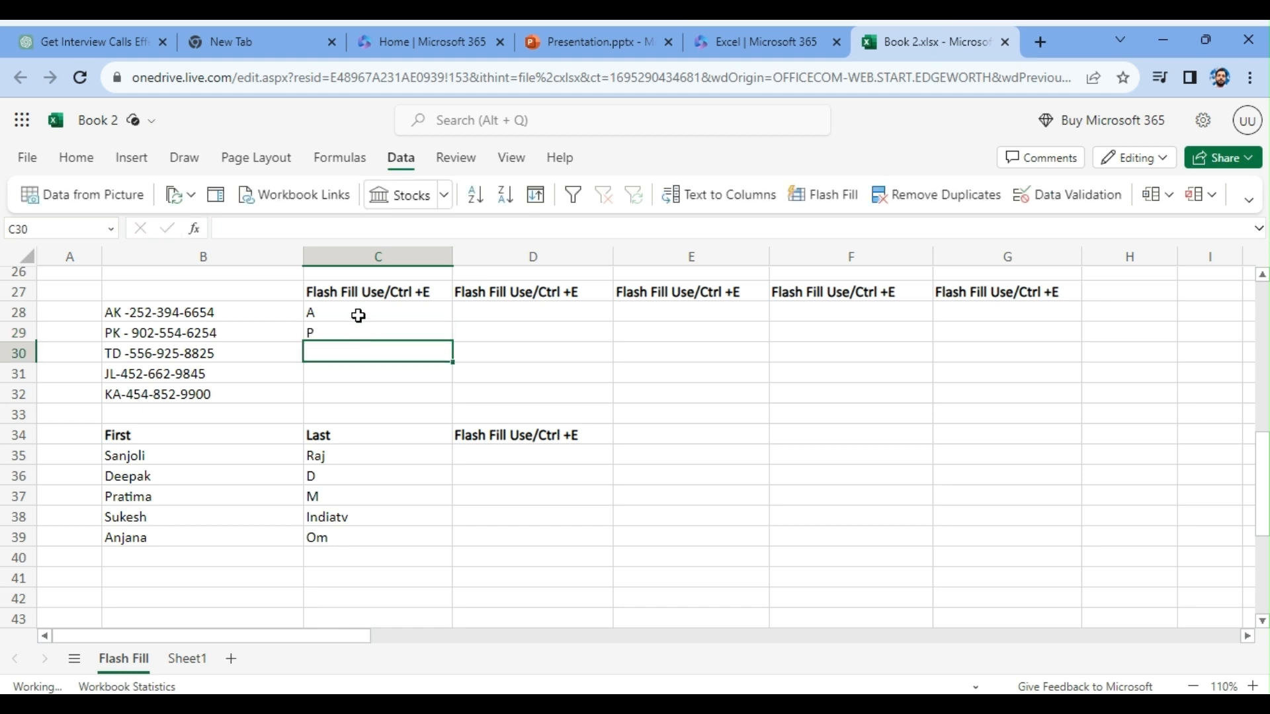
pyautogui.moveTo(358, 316); pyautogui.dragTo(371, 395)
pyautogui.hotkey('ctrl', 'e')
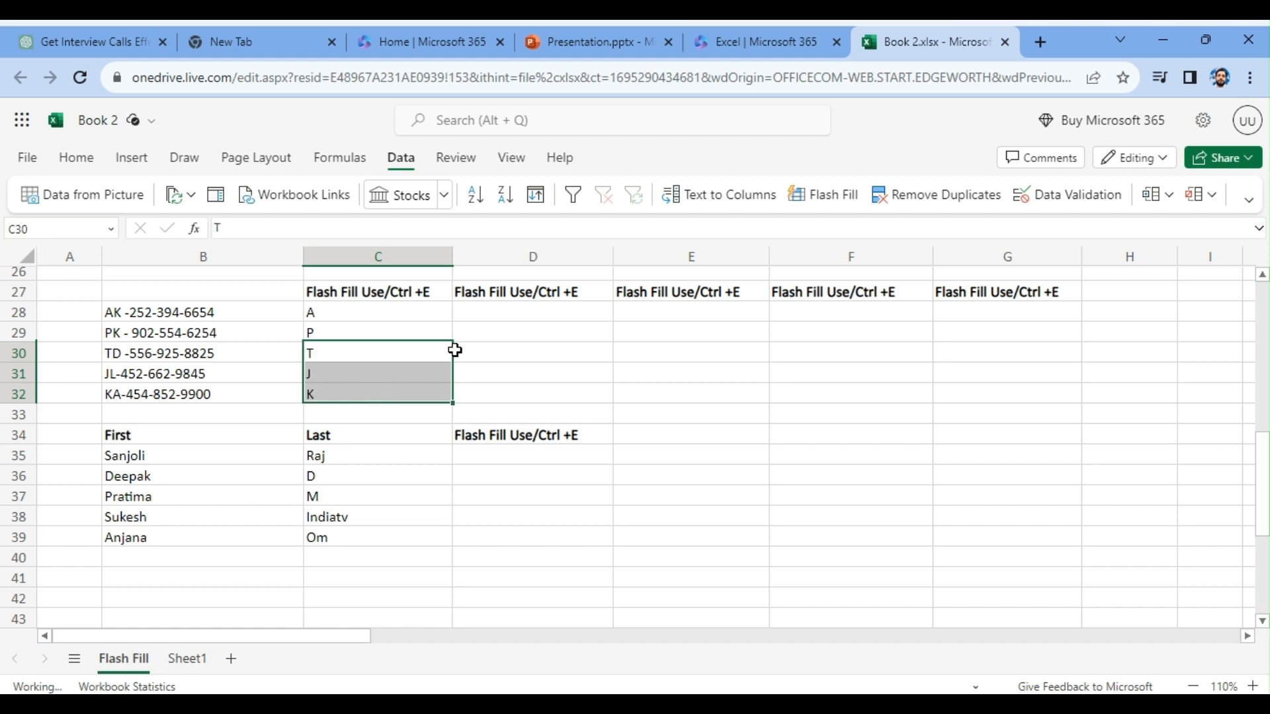
# - Replace the single letters in C28:C32 with two-letter initials by entering AK in C28 and Flash Filling C29:C32
pyautogui.click(381, 312)
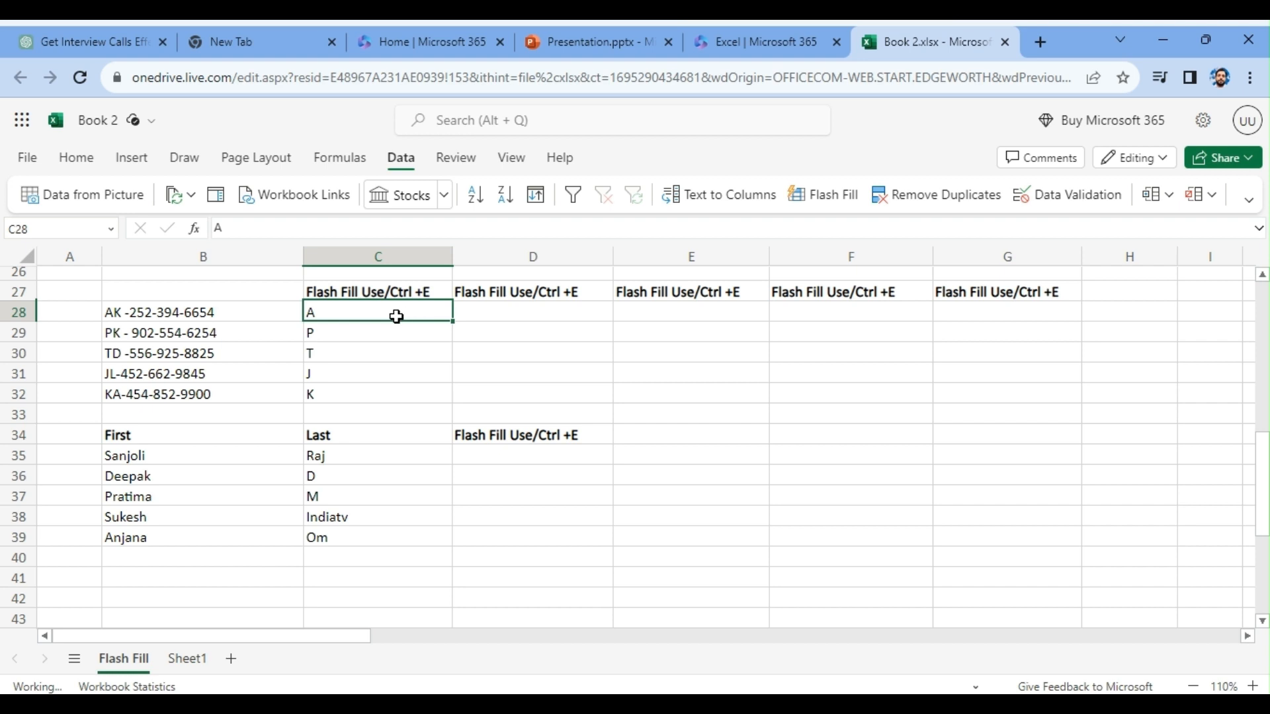
pyautogui.moveTo(331, 338); pyautogui.dragTo(323, 379)
pyautogui.press('BackSpace')
pyautogui.click(322, 369)
pyautogui.click(328, 349)
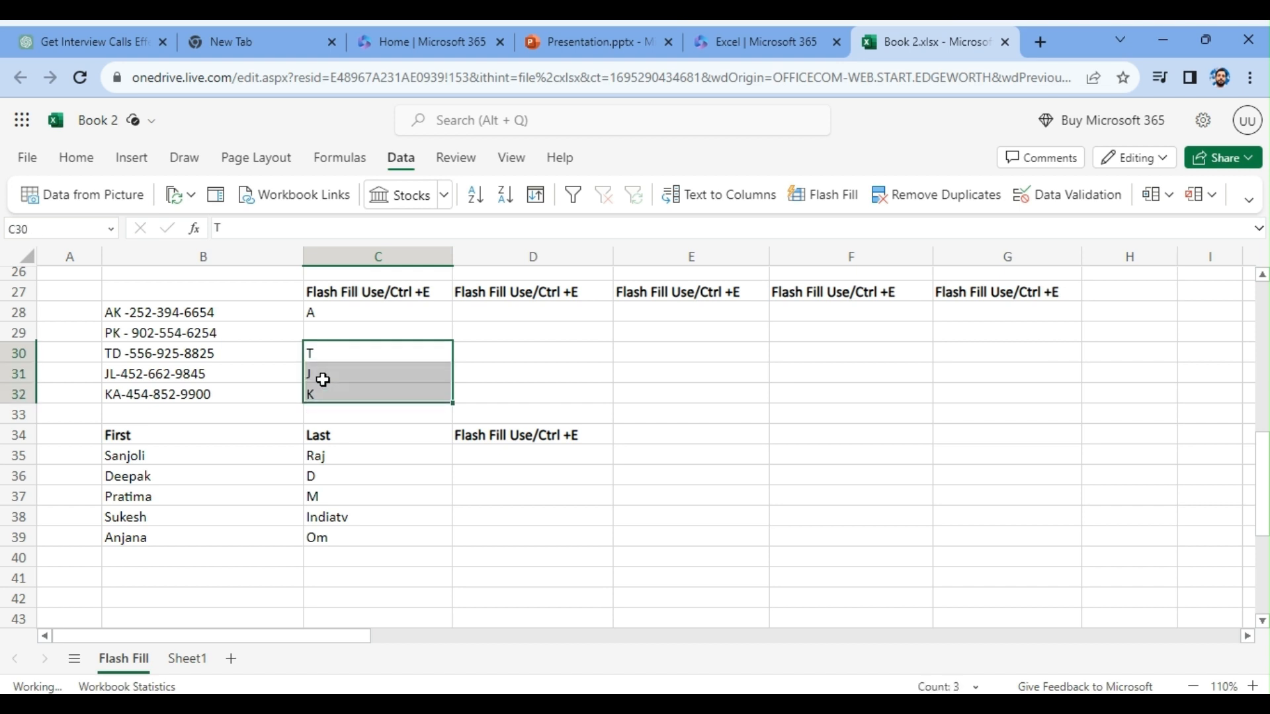
pyautogui.doubleClick(343, 309)
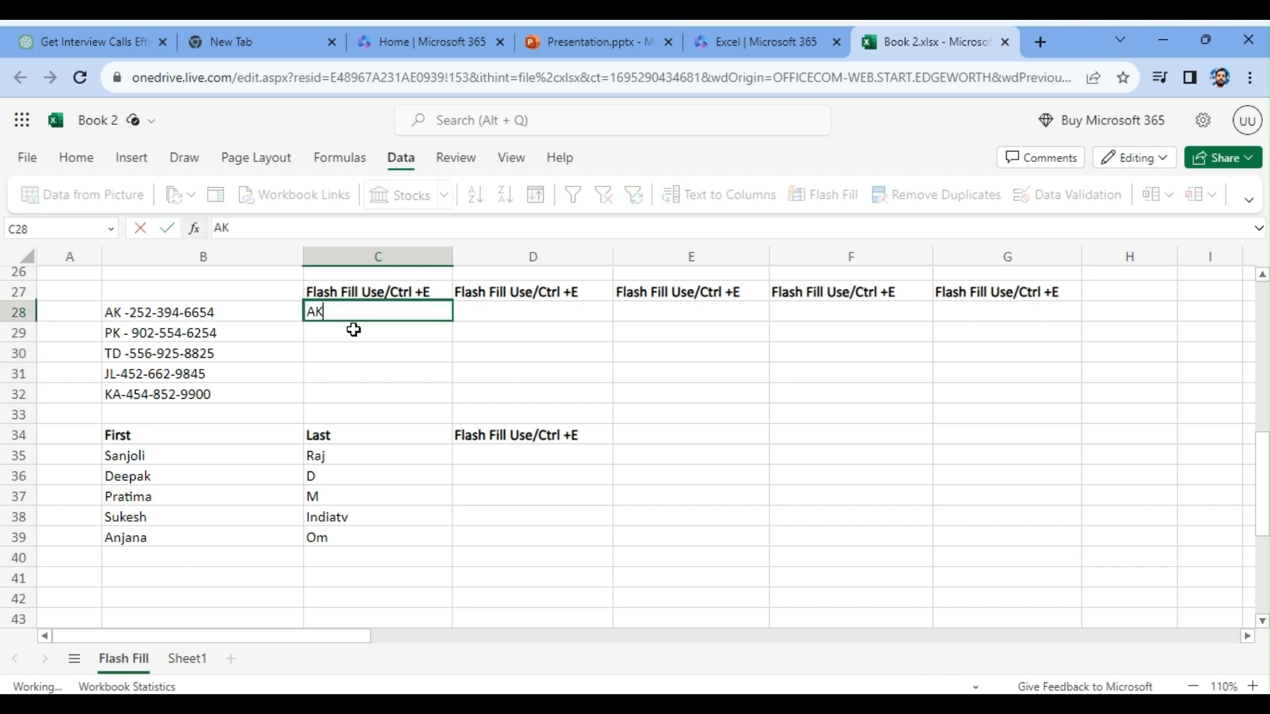
pyautogui.moveTo(351, 329); pyautogui.dragTo(350, 390)
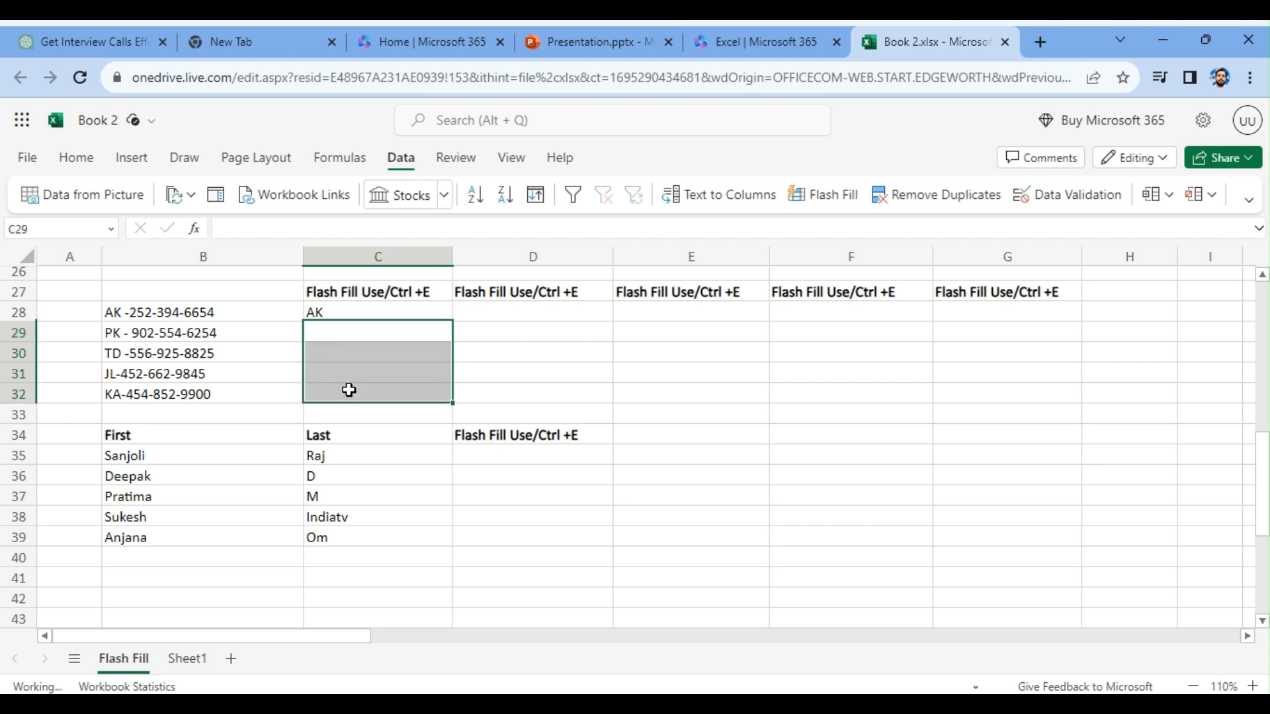
pyautogui.hotkey('ctrl', 'e')
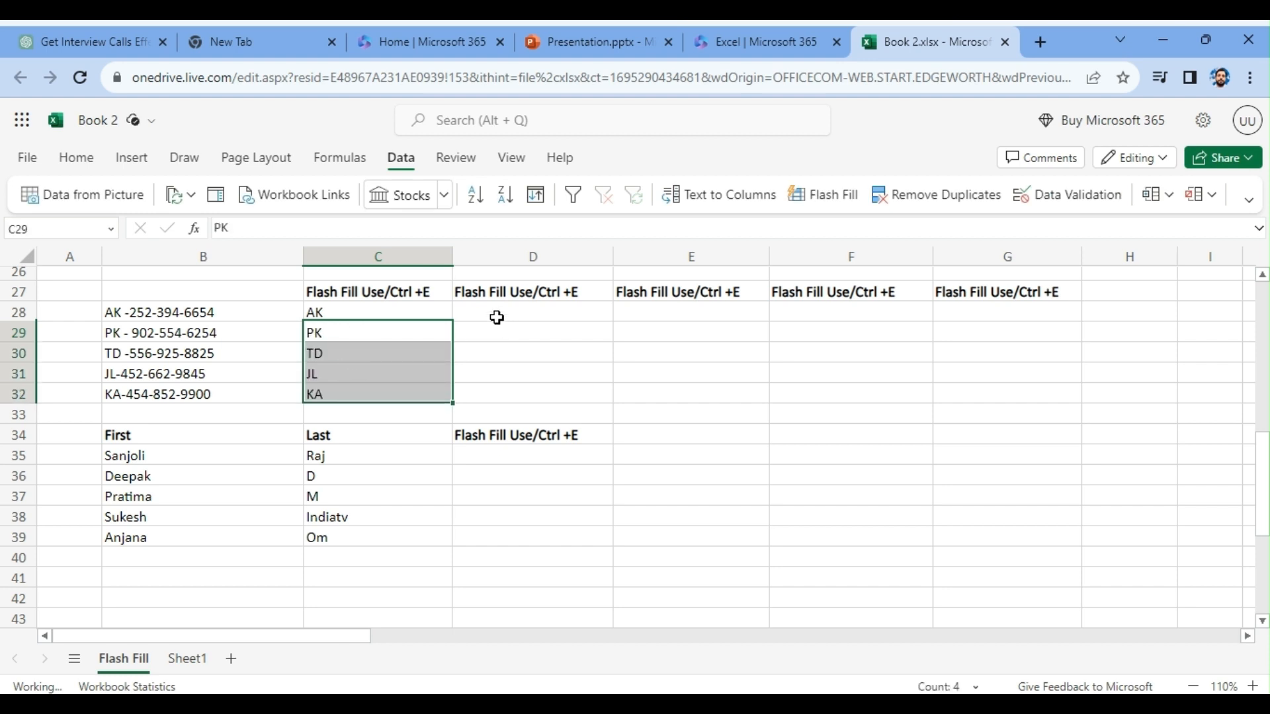
# - Enter the first three digits of the phone numbers in D28 and D29, and Flash Fill the rest into D30:D32
pyautogui.click(497, 314)
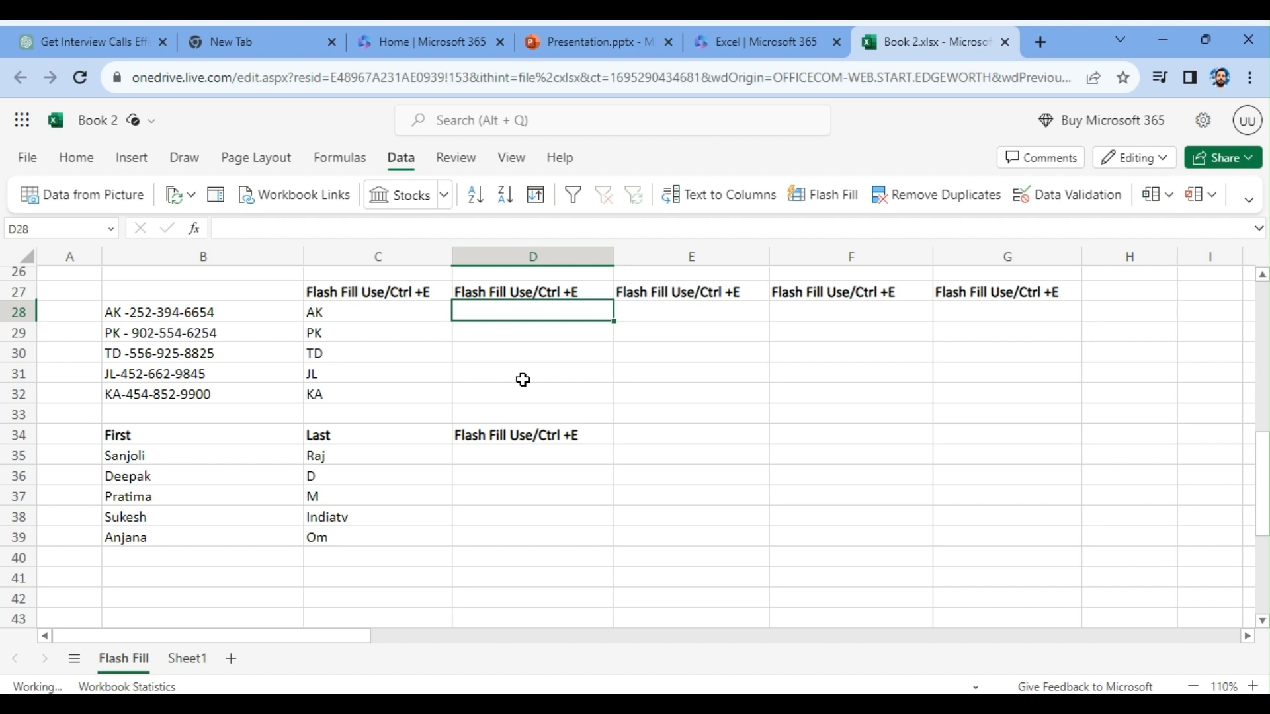
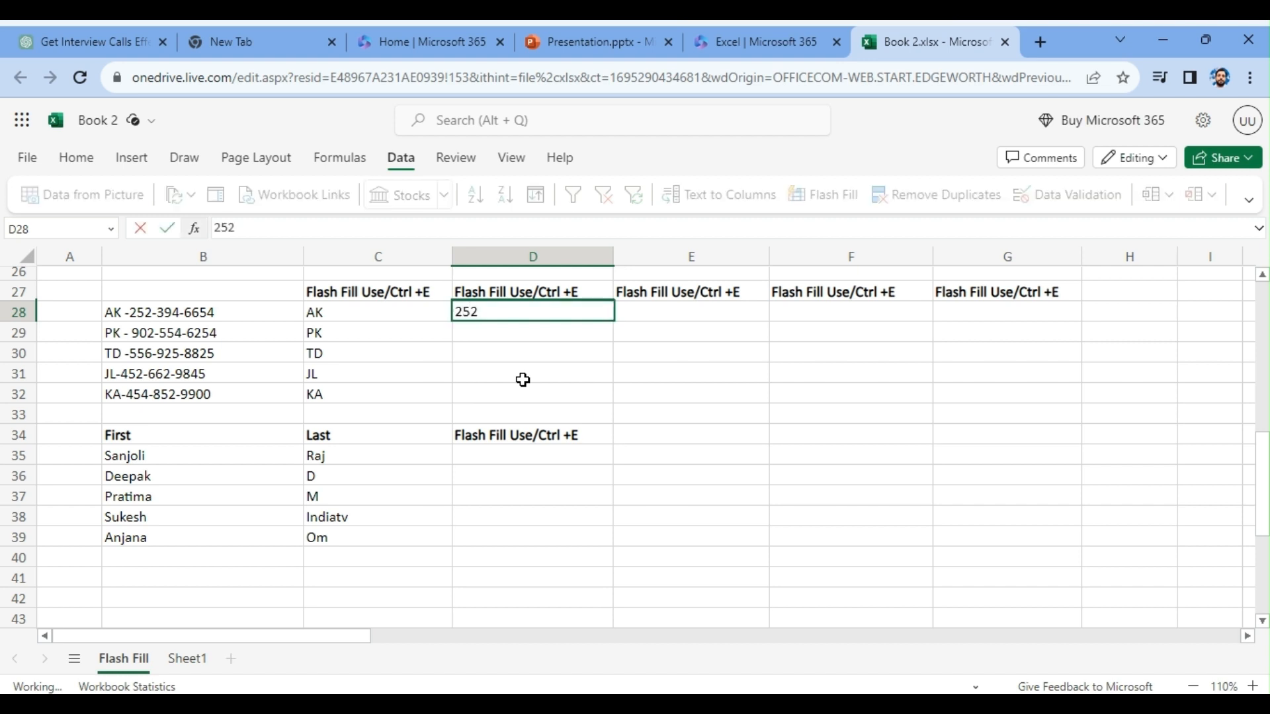
pyautogui.click(470, 331)
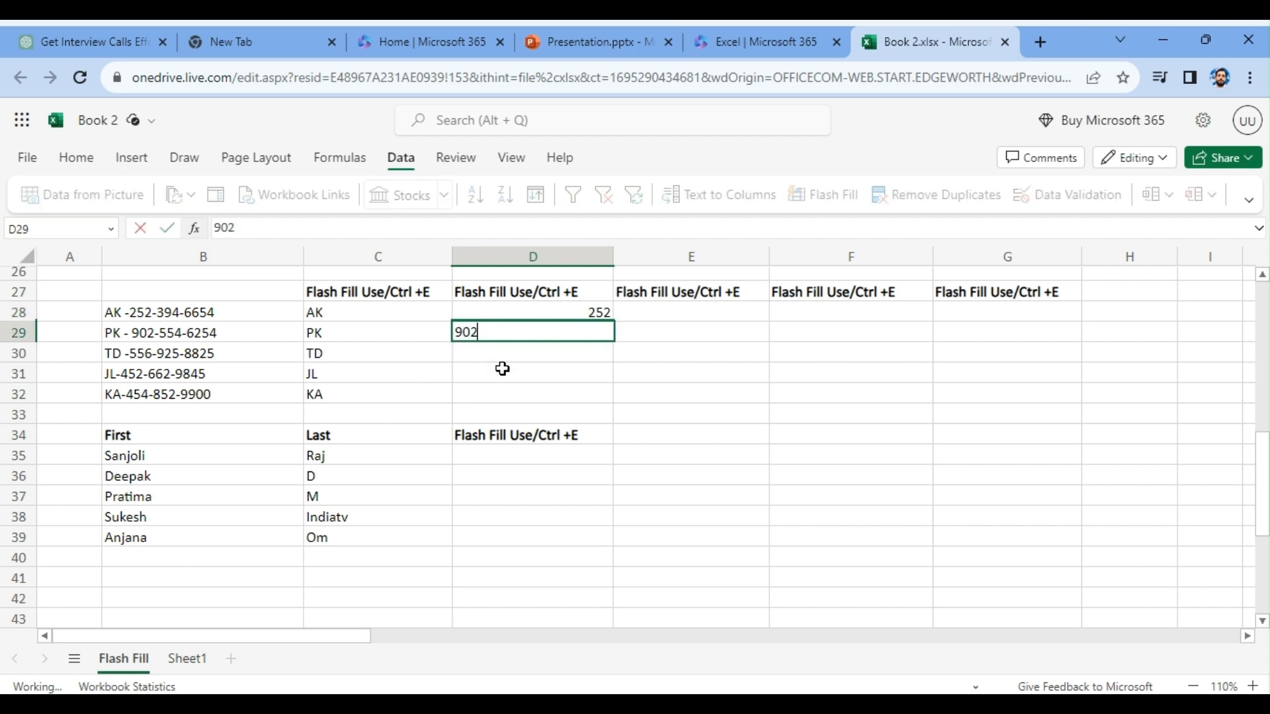
pyautogui.press('Tab')
pyautogui.moveTo(584, 351); pyautogui.dragTo(588, 397)
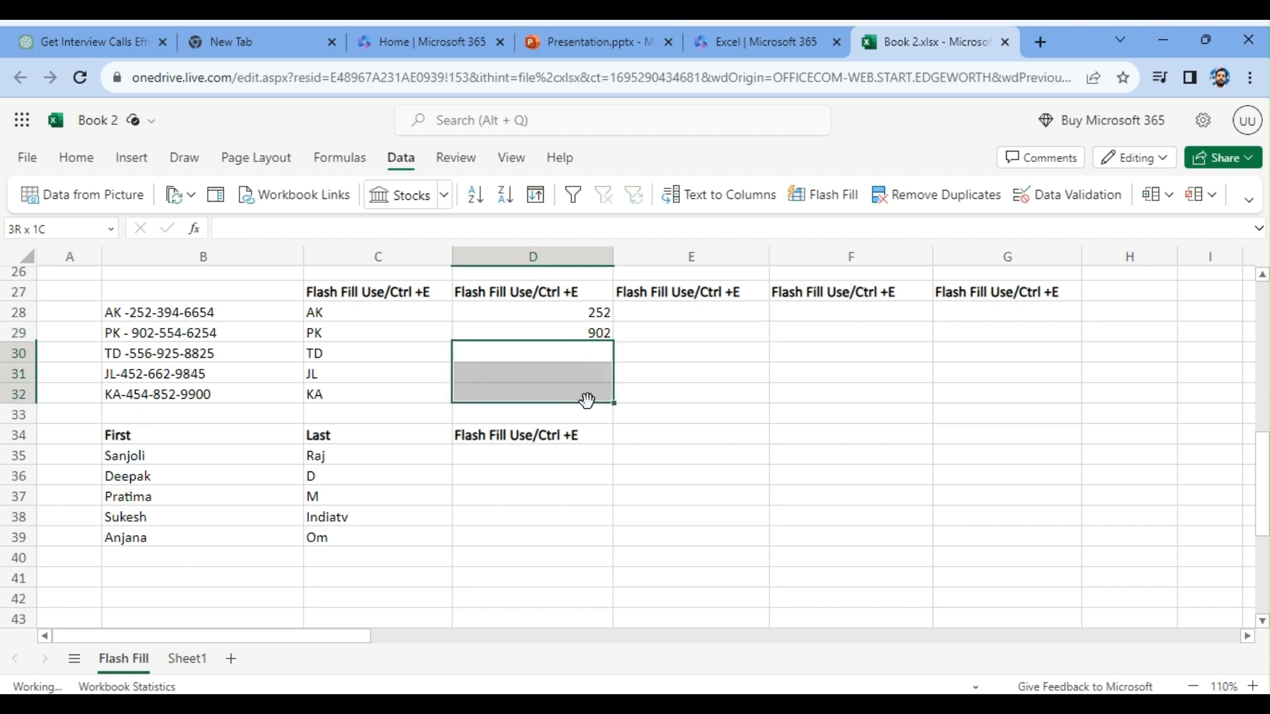
pyautogui.hotkey('ctrl', 'e')
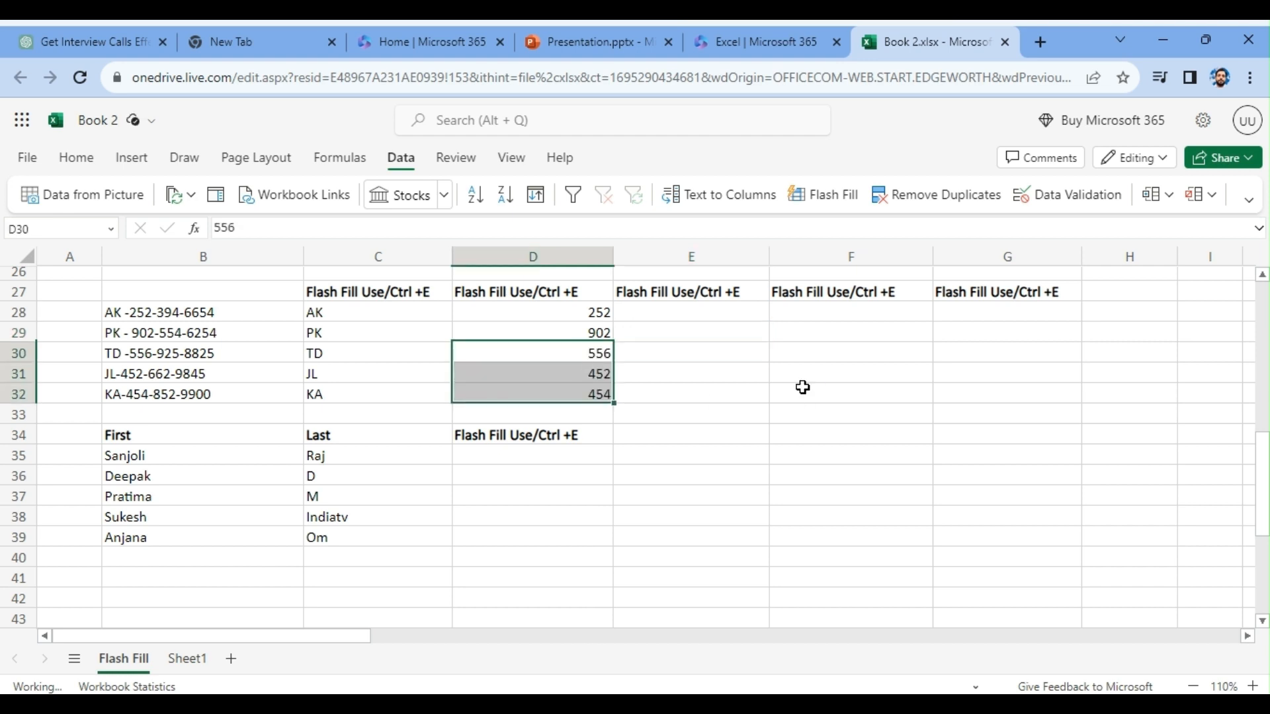
# - Enter the middle three digits of the phone numbers in E28 and E29, and Flash Fill the rest into E30:E32
pyautogui.click(707, 312)
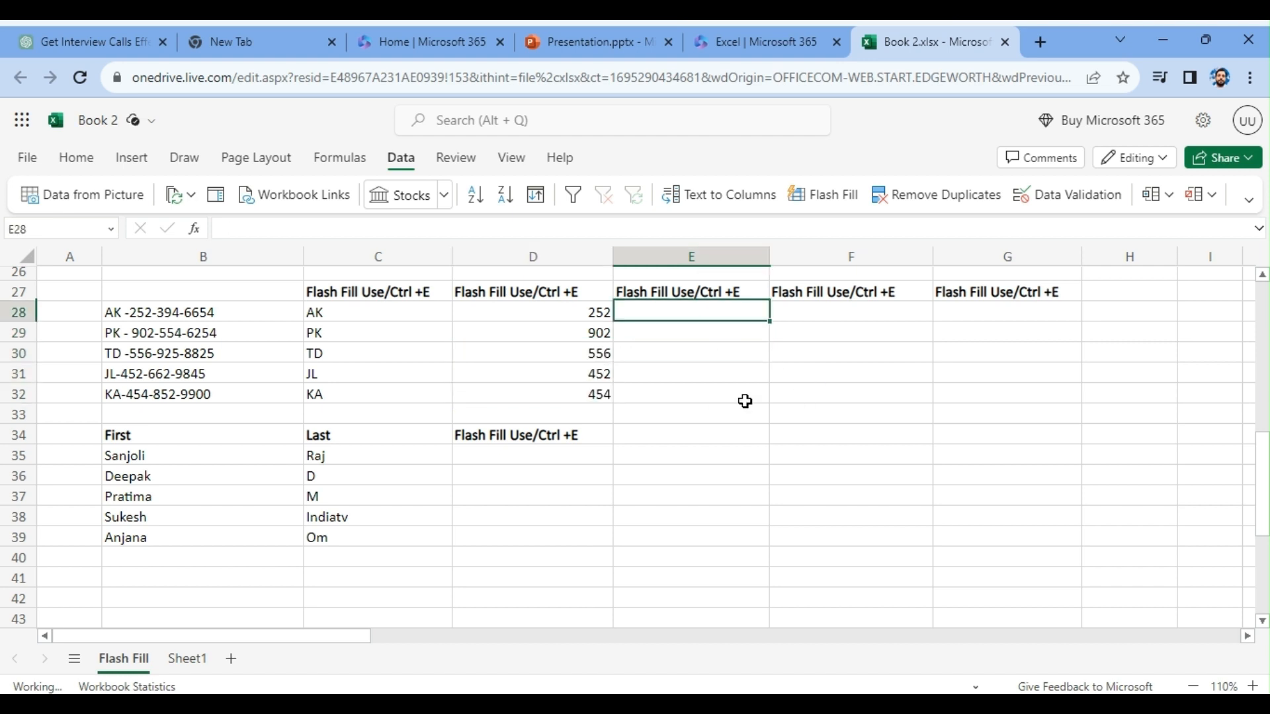
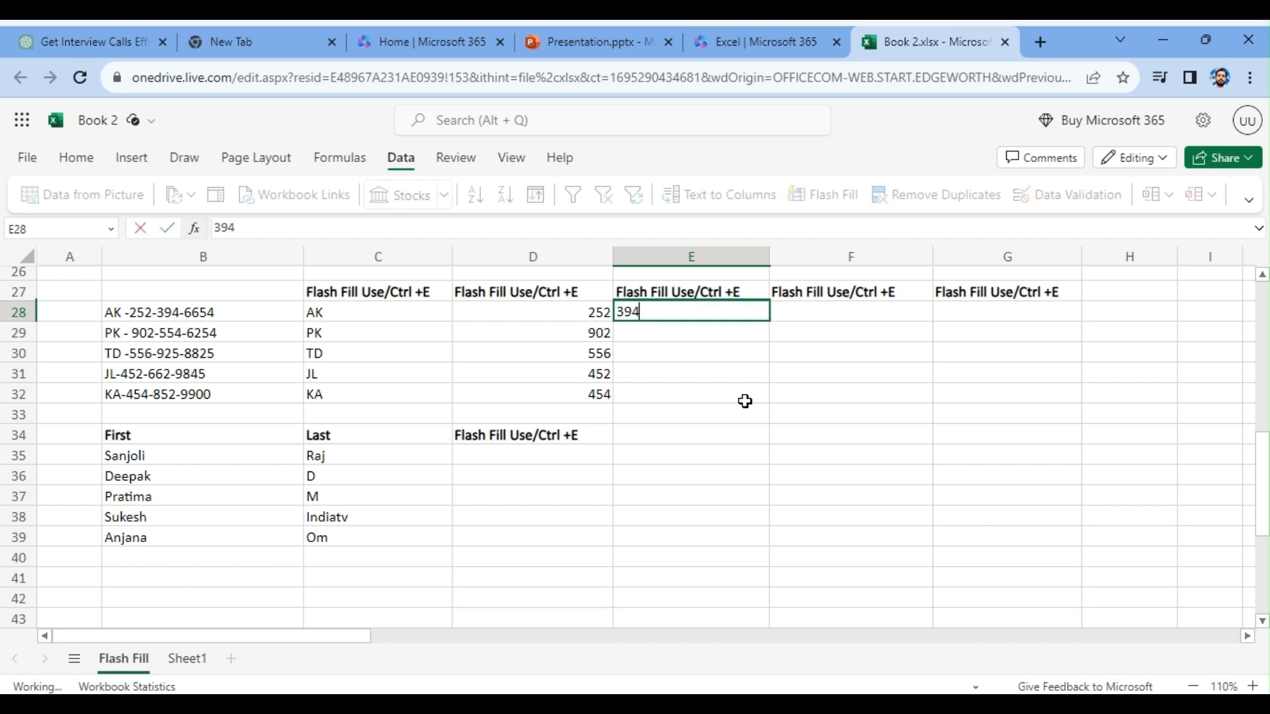
pyautogui.press('Tab')
pyautogui.click(758, 331)
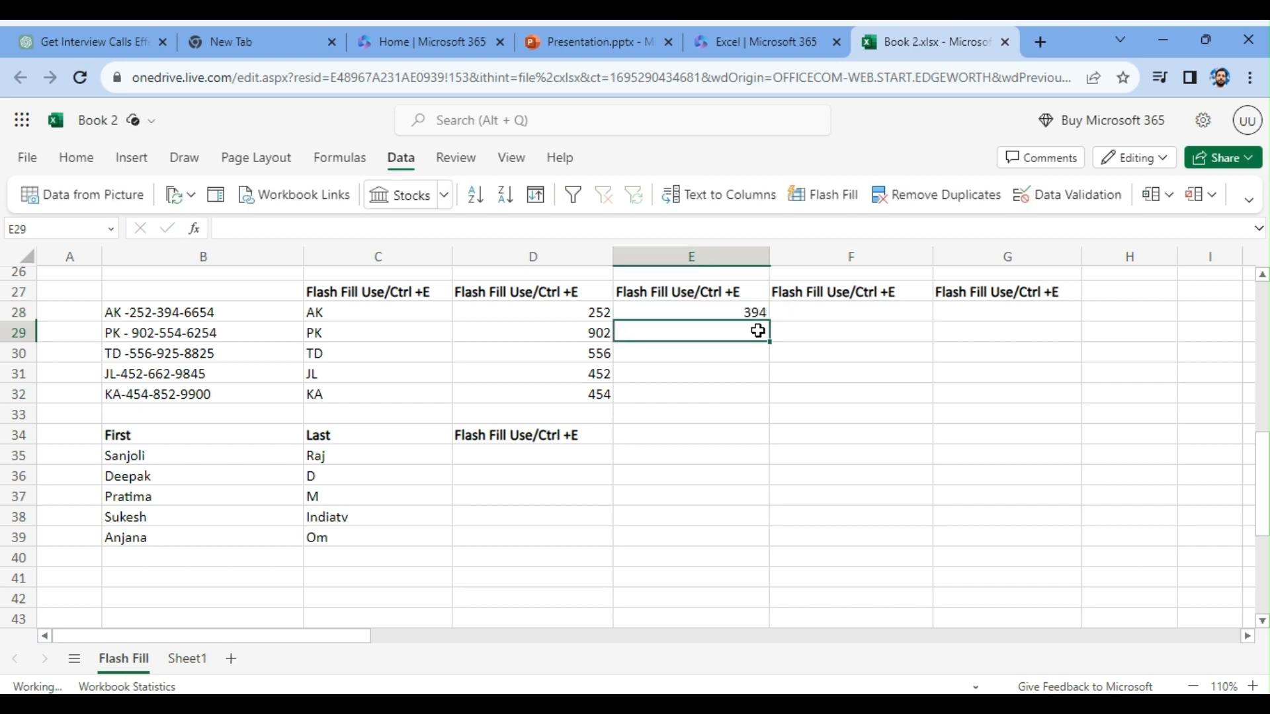
pyautogui.press('Tab')
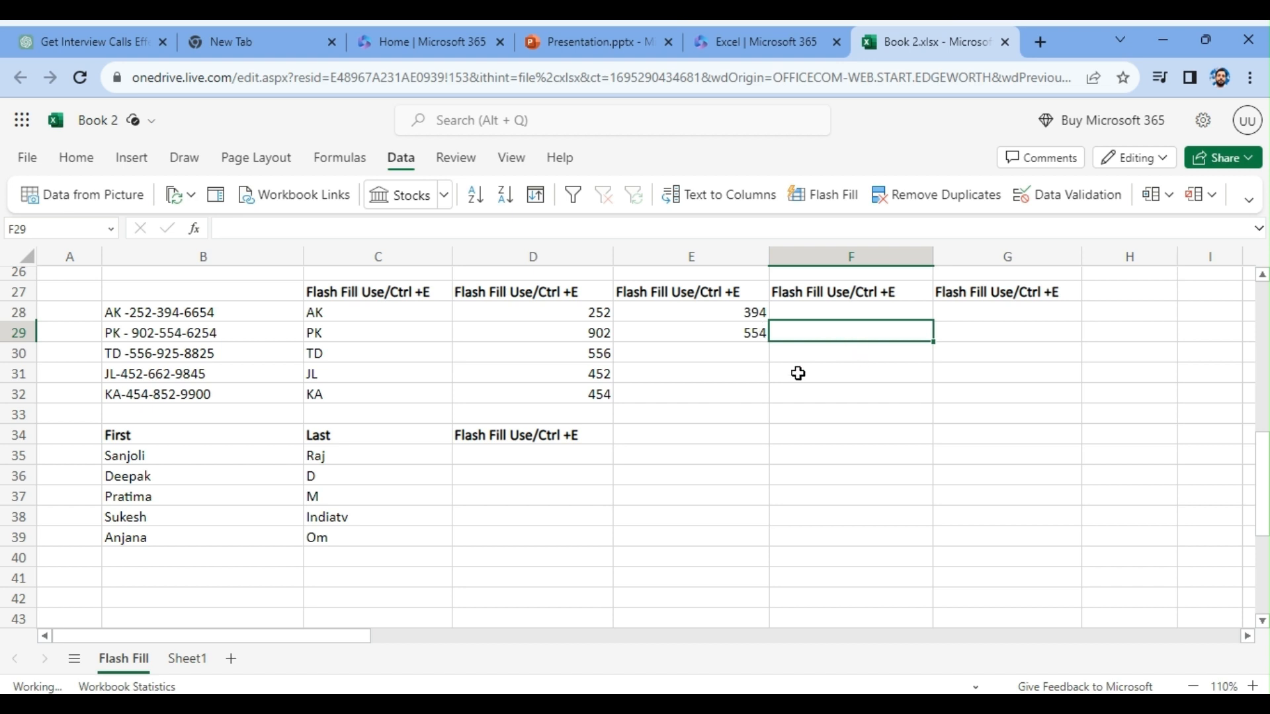
pyautogui.click(748, 353)
pyautogui.moveTo(748, 353); pyautogui.dragTo(748, 391)
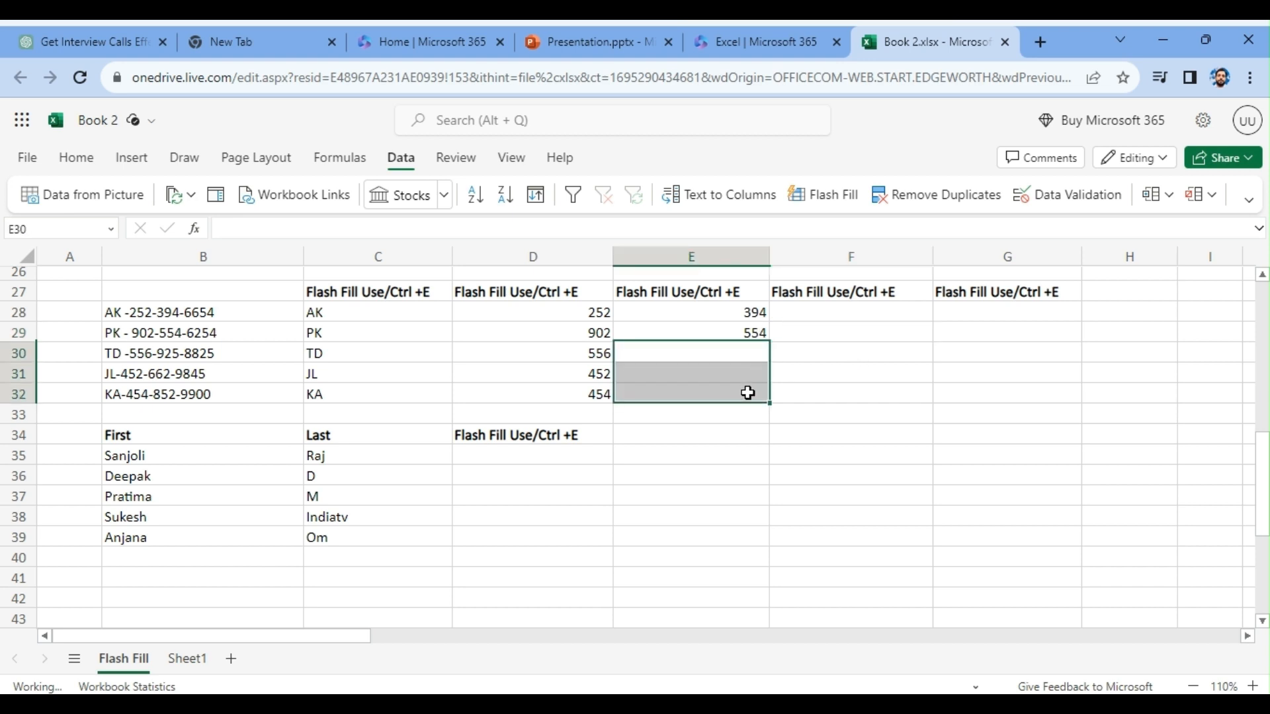
pyautogui.hotkey('ctrl', 'e')
# - Enter the last four digits of the phone numbers in F28 and F29, and Flash Fill the rest into F30:F32
pyautogui.click(818, 317)
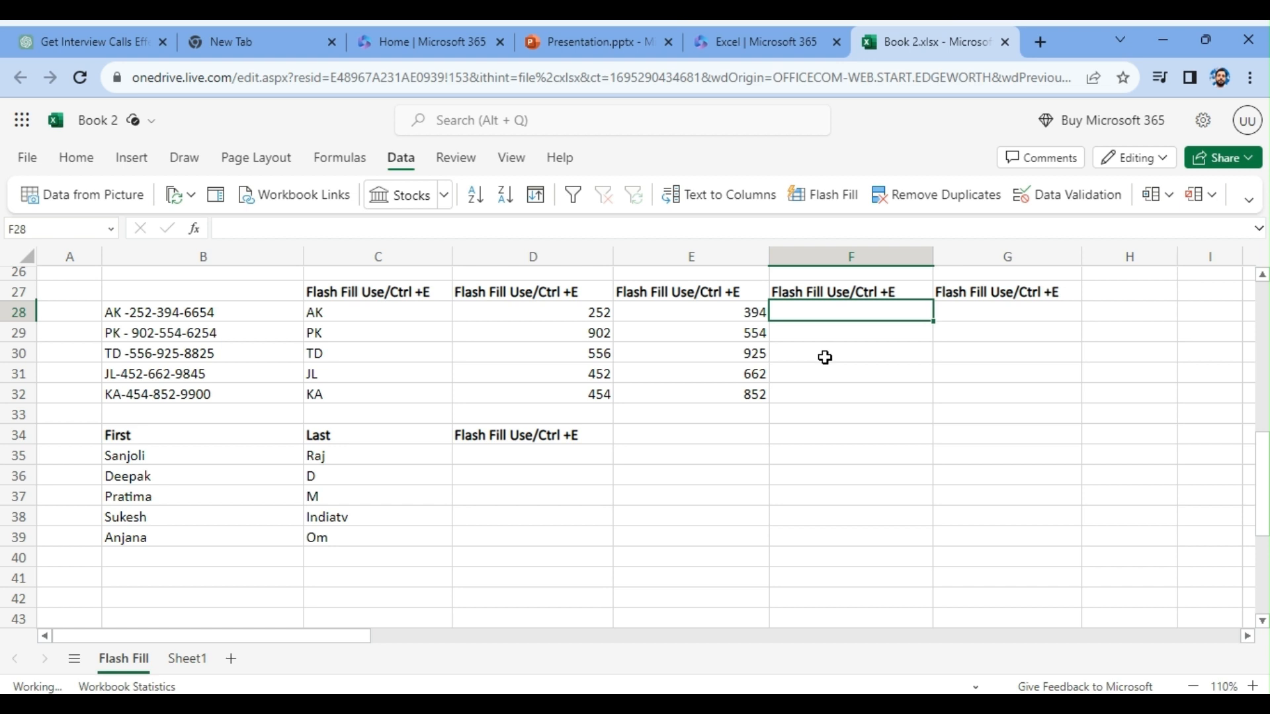
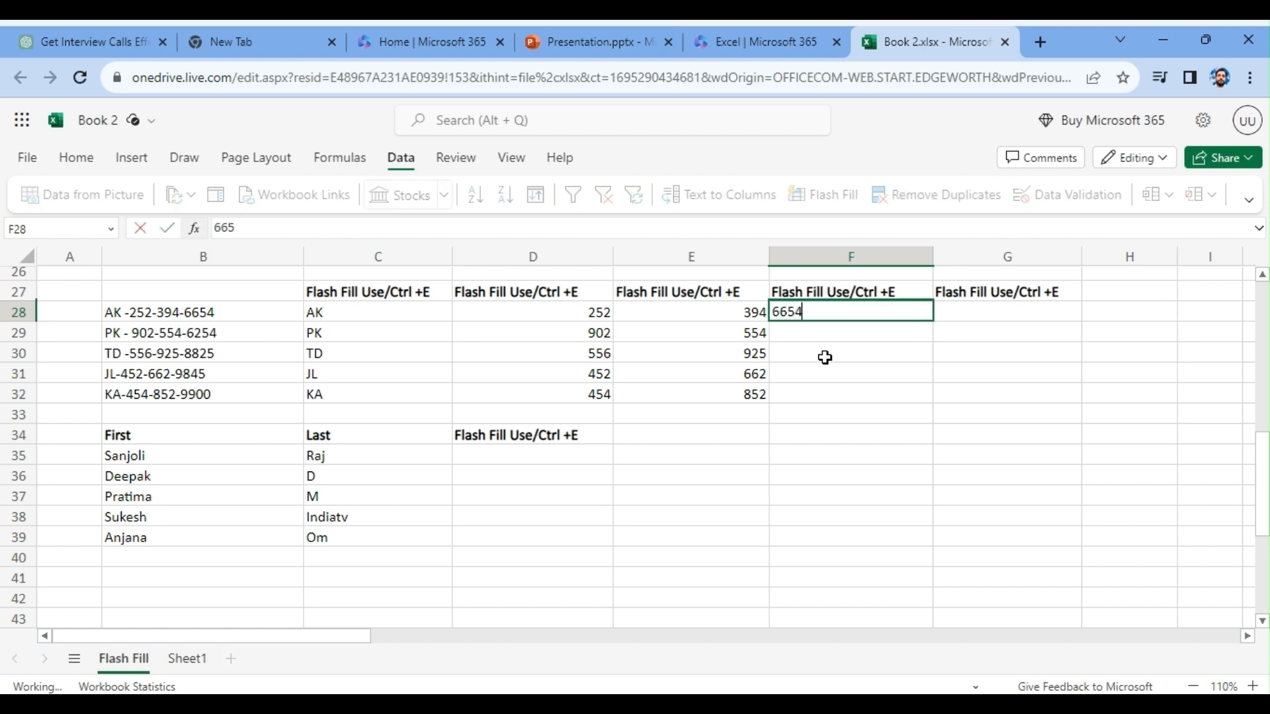
pyautogui.press('Tab')
pyautogui.click(826, 328)
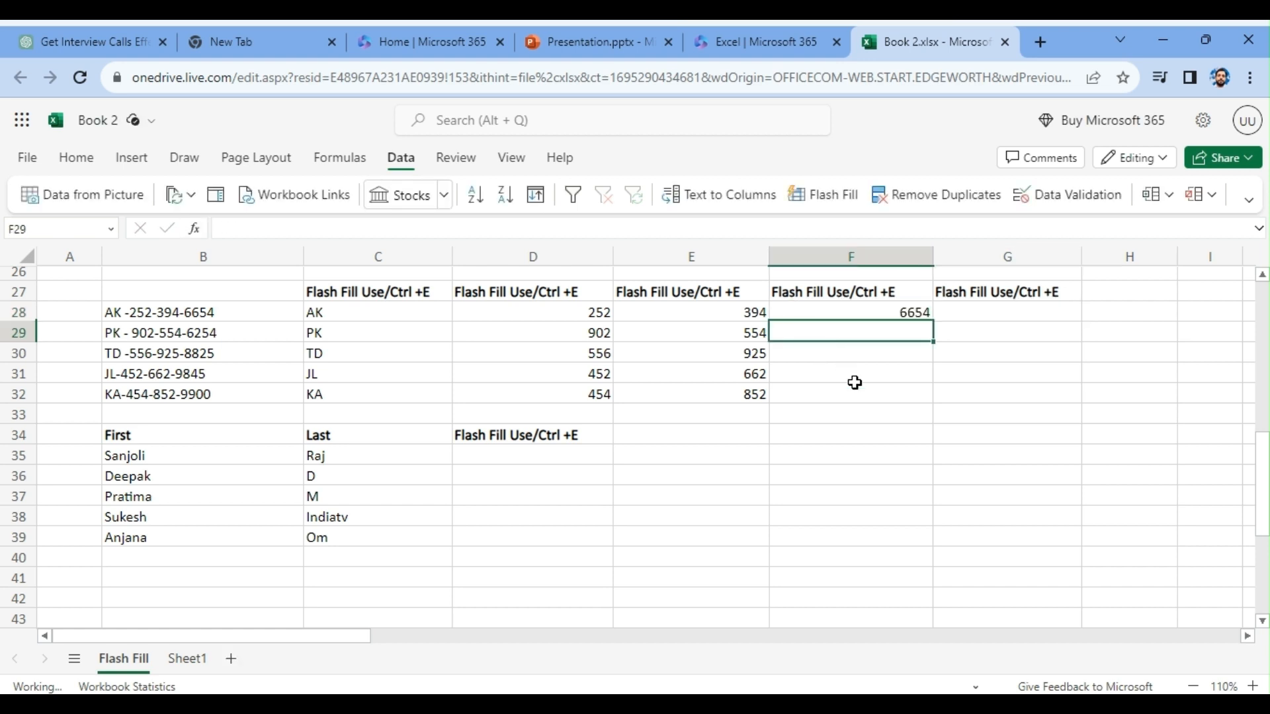
pyautogui.press('Tab')
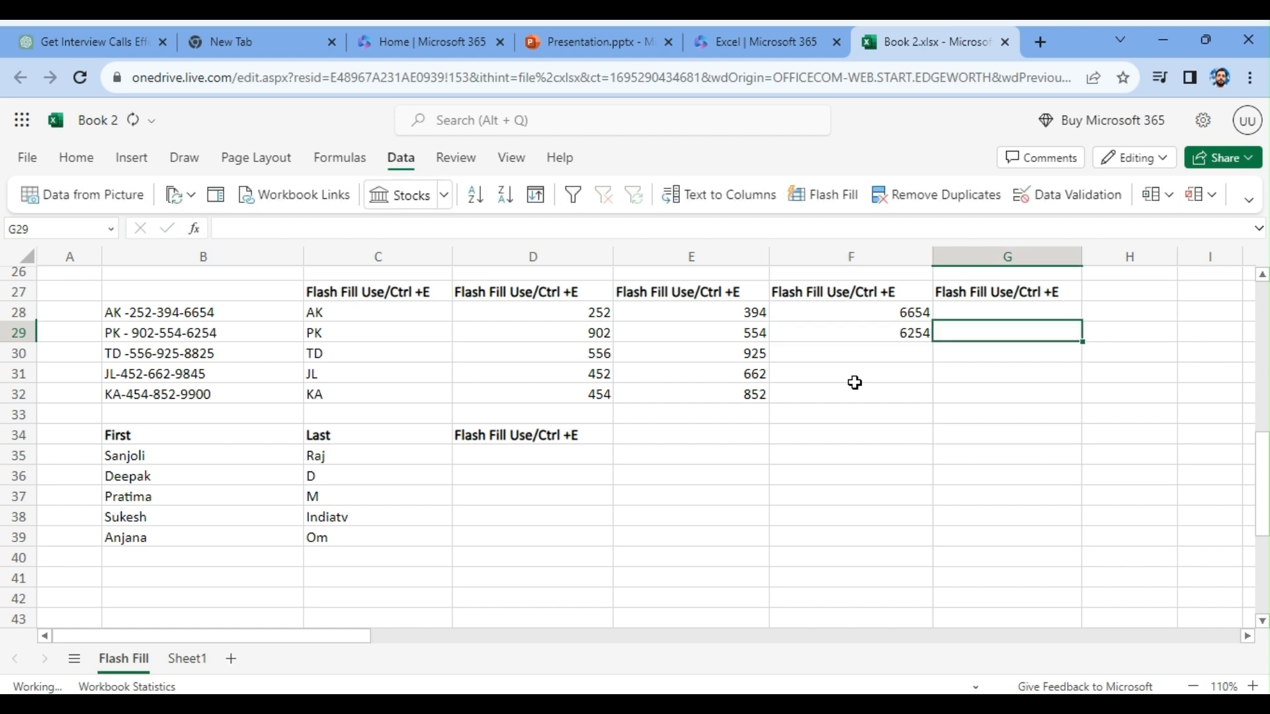
pyautogui.moveTo(913, 355); pyautogui.dragTo(912, 395)
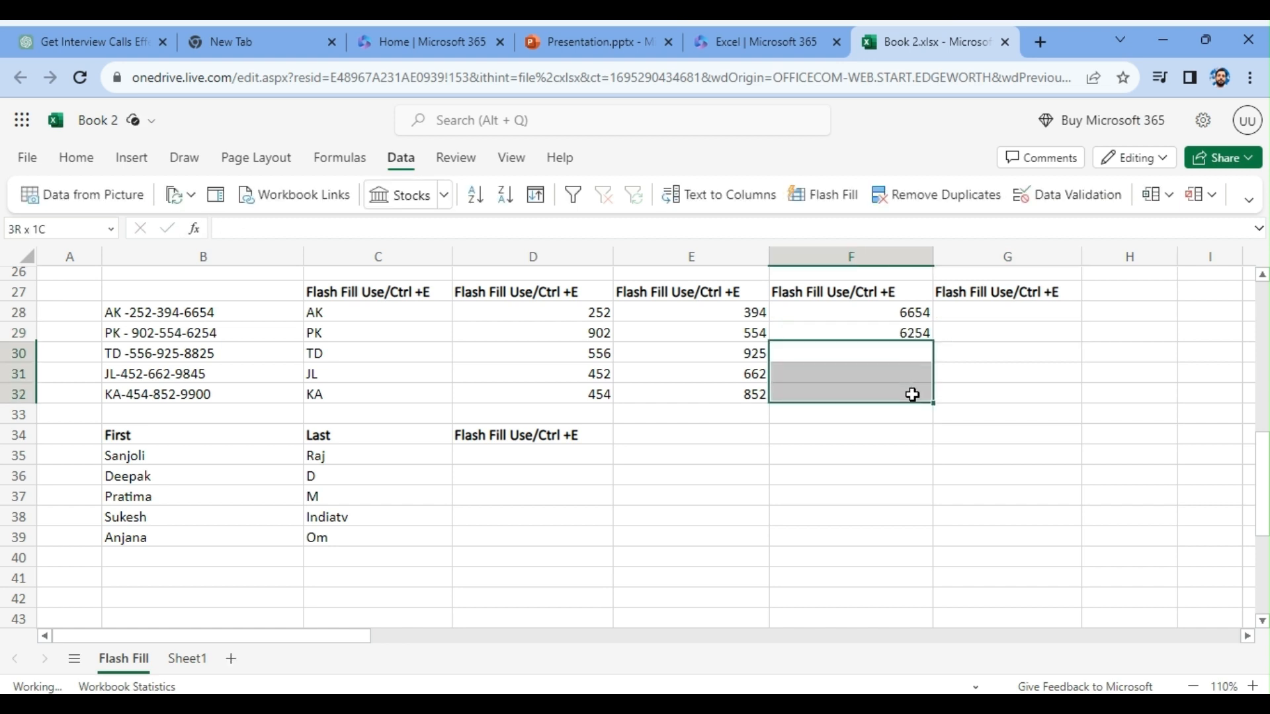
pyautogui.click(823, 194)
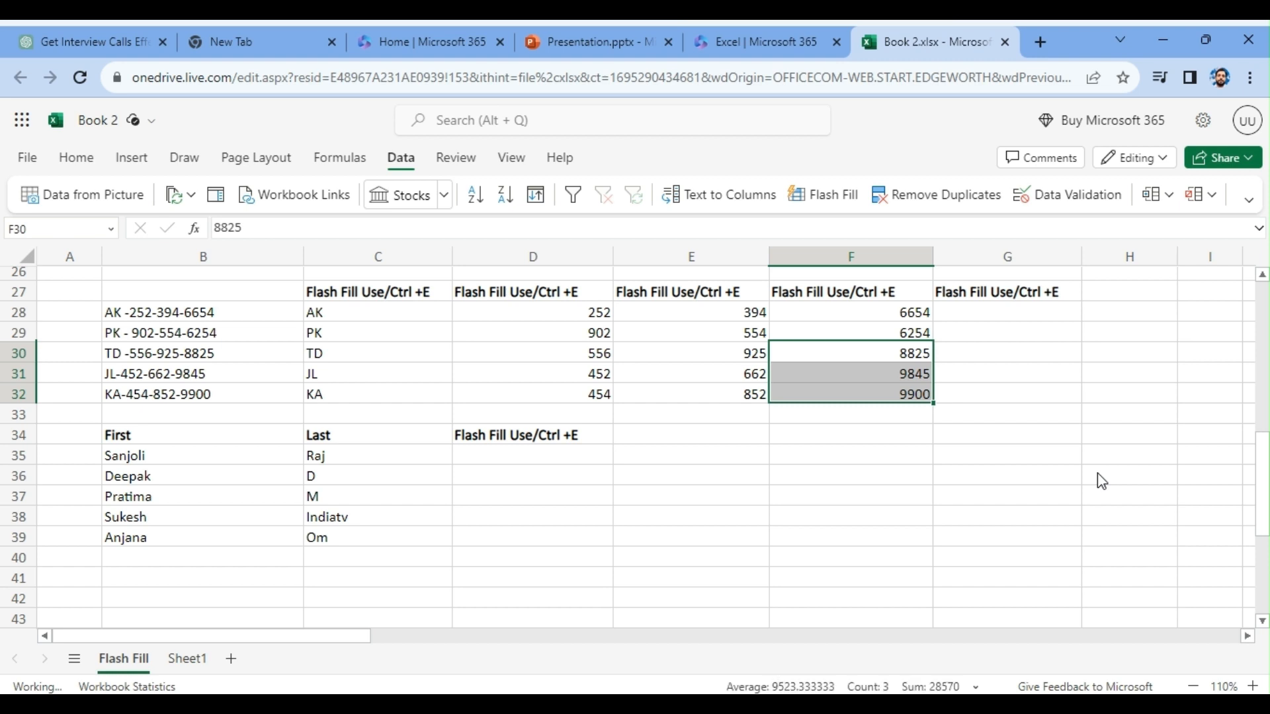
# - Enter the last three digits of the phone numbers in G28 and G29, and Flash Fill the rest into G30:G32
pyautogui.click(1010, 315)
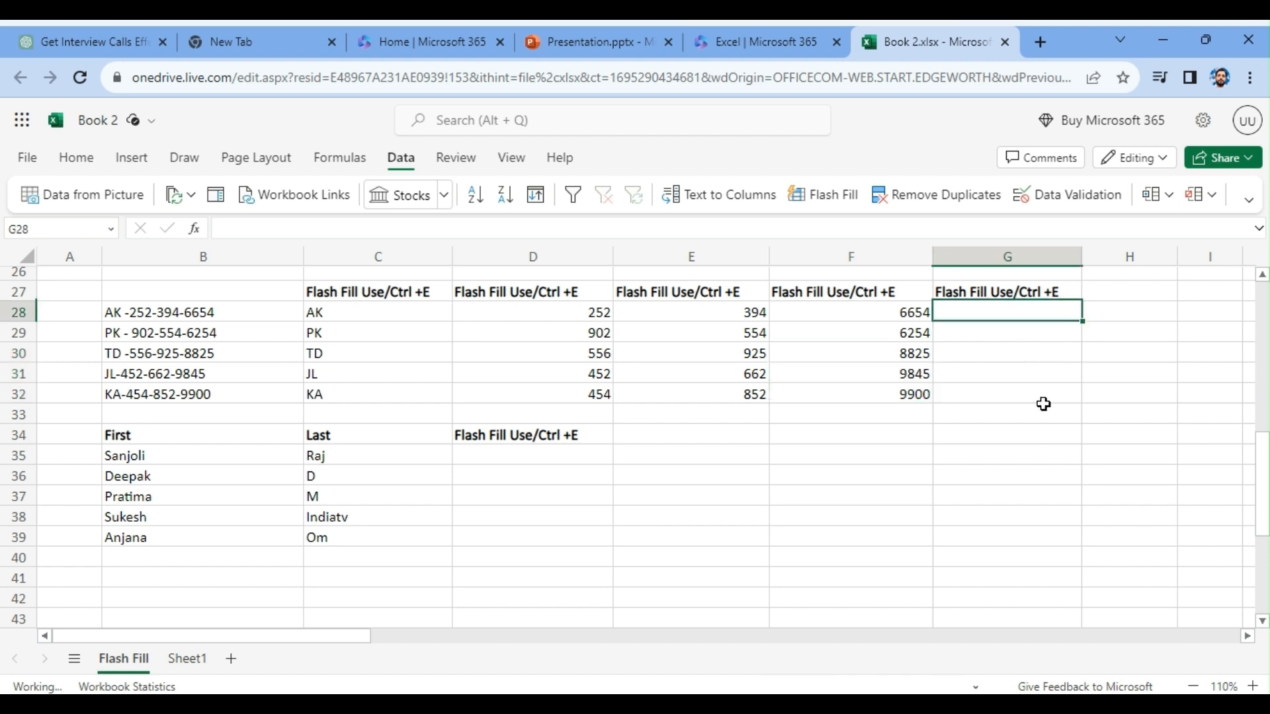
pyautogui.write('654')
pyautogui.press('Tab')
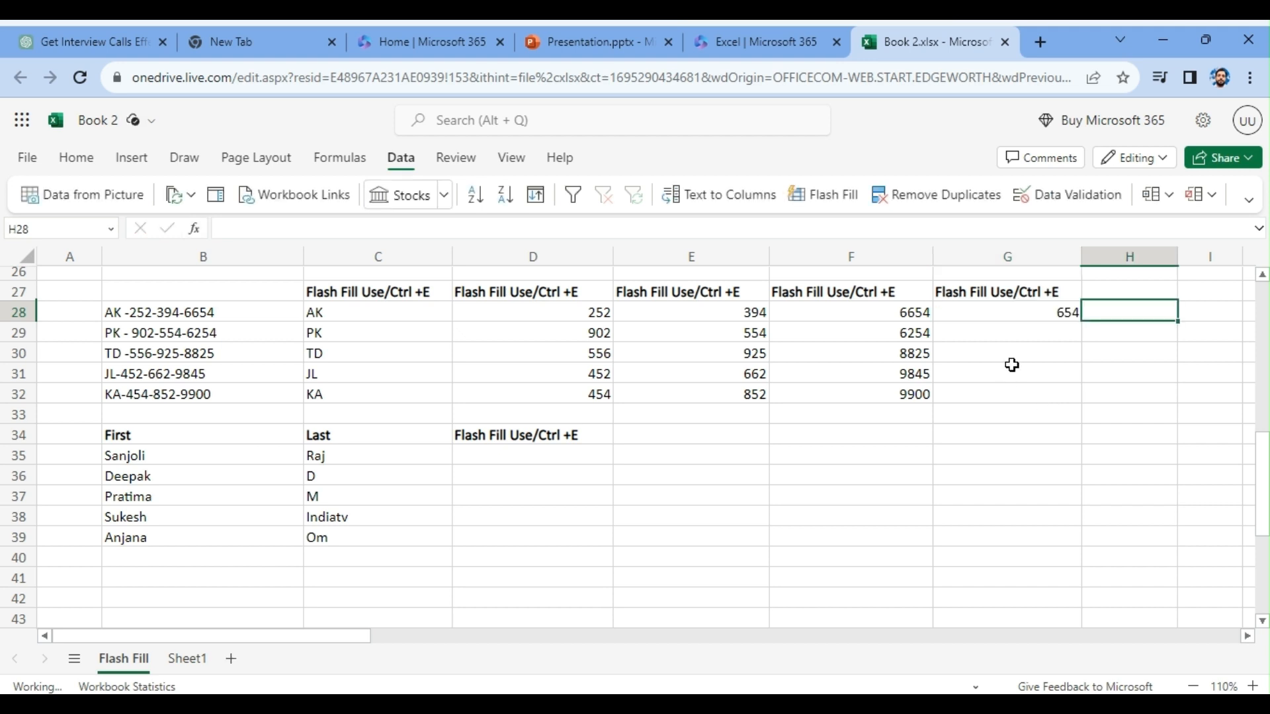
pyautogui.click(1066, 340)
pyautogui.write('254')
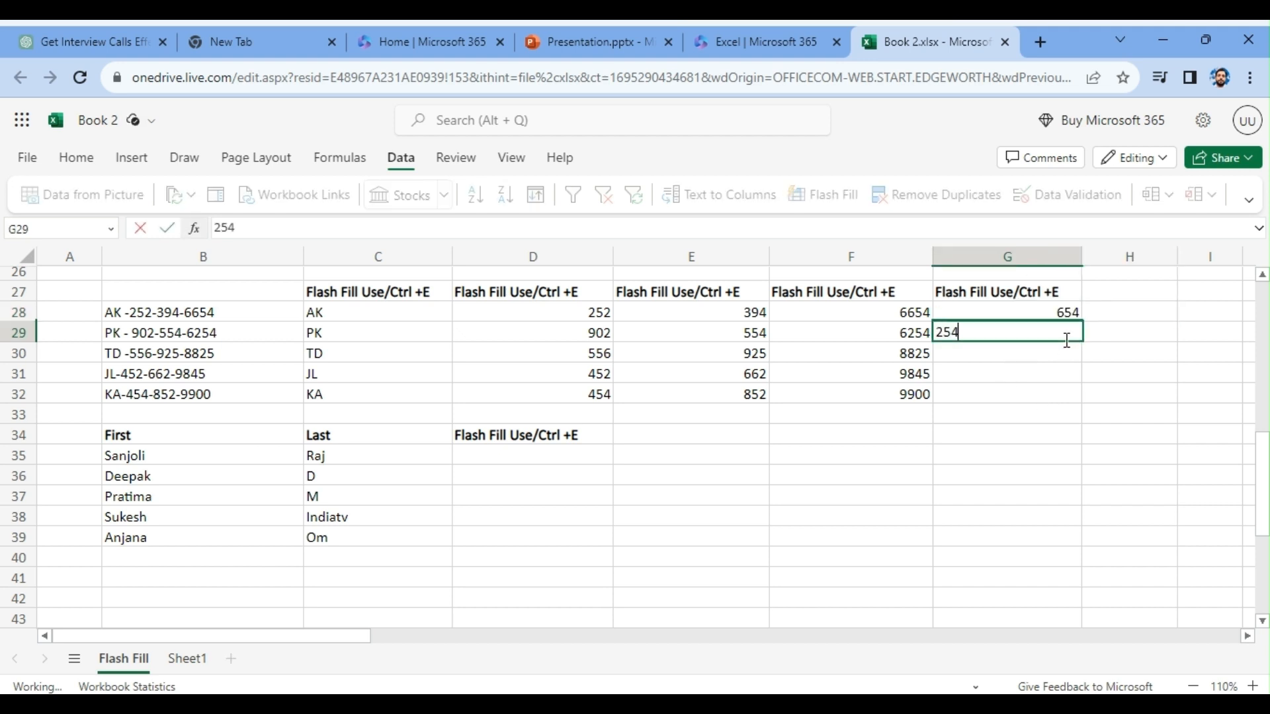
pyautogui.press('Tab')
pyautogui.moveTo(1062, 351); pyautogui.dragTo(1060, 390)
pyautogui.hotkey('ctrl', 'e')
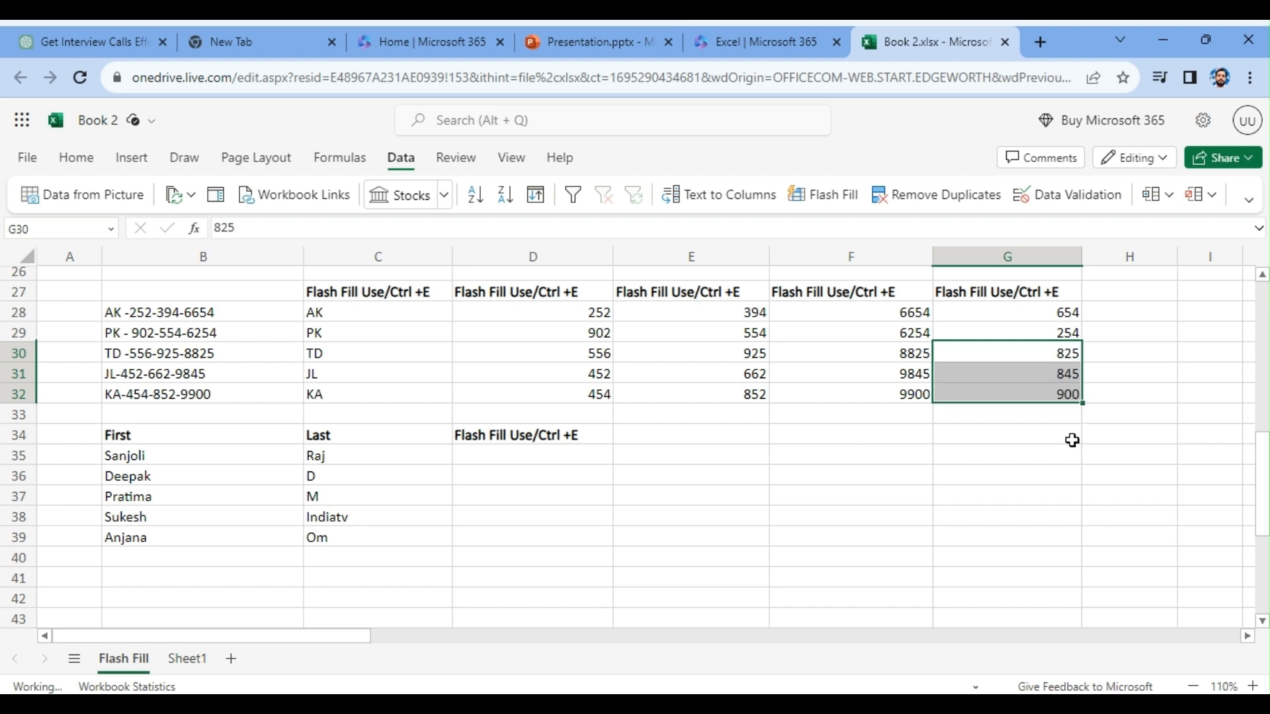
# - Copy the Flash Fill Use/Ctrl +E header from G27 into H27 and autofit the width of column H
pyautogui.click(1132, 310)
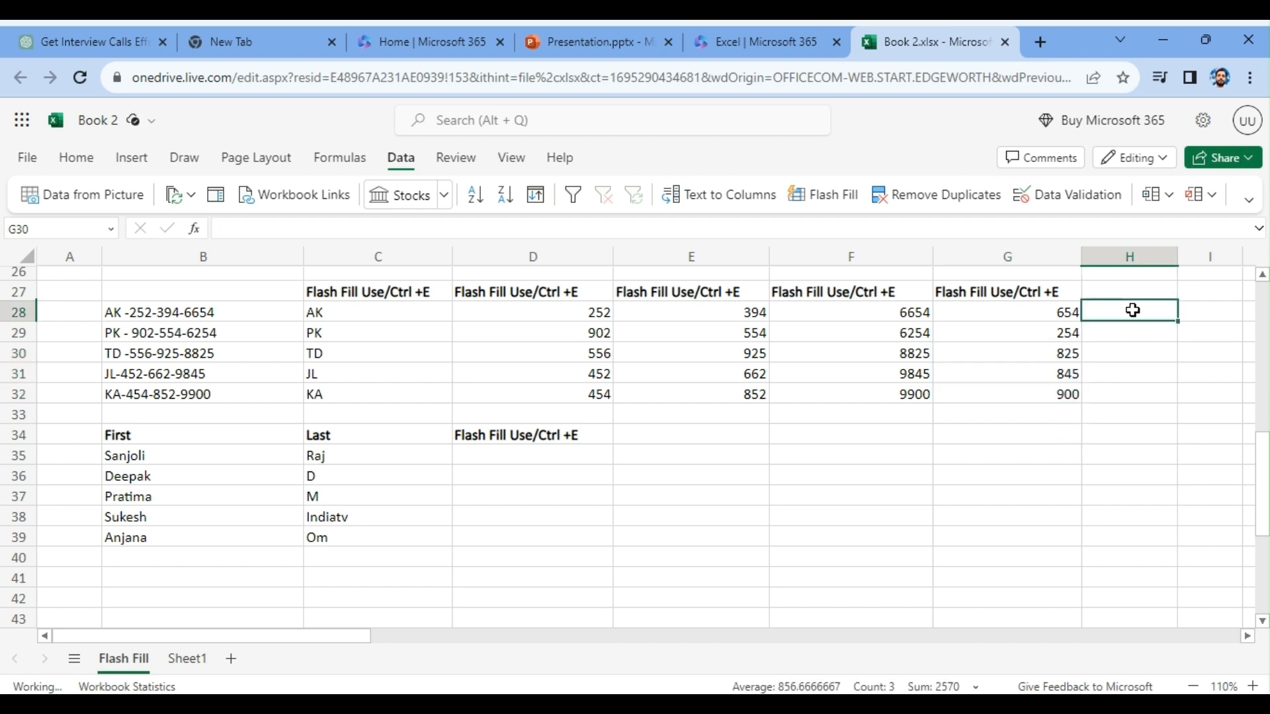
pyautogui.click(1063, 291)
pyautogui.hotkey('ctrl', 'c')
pyautogui.click(1134, 295)
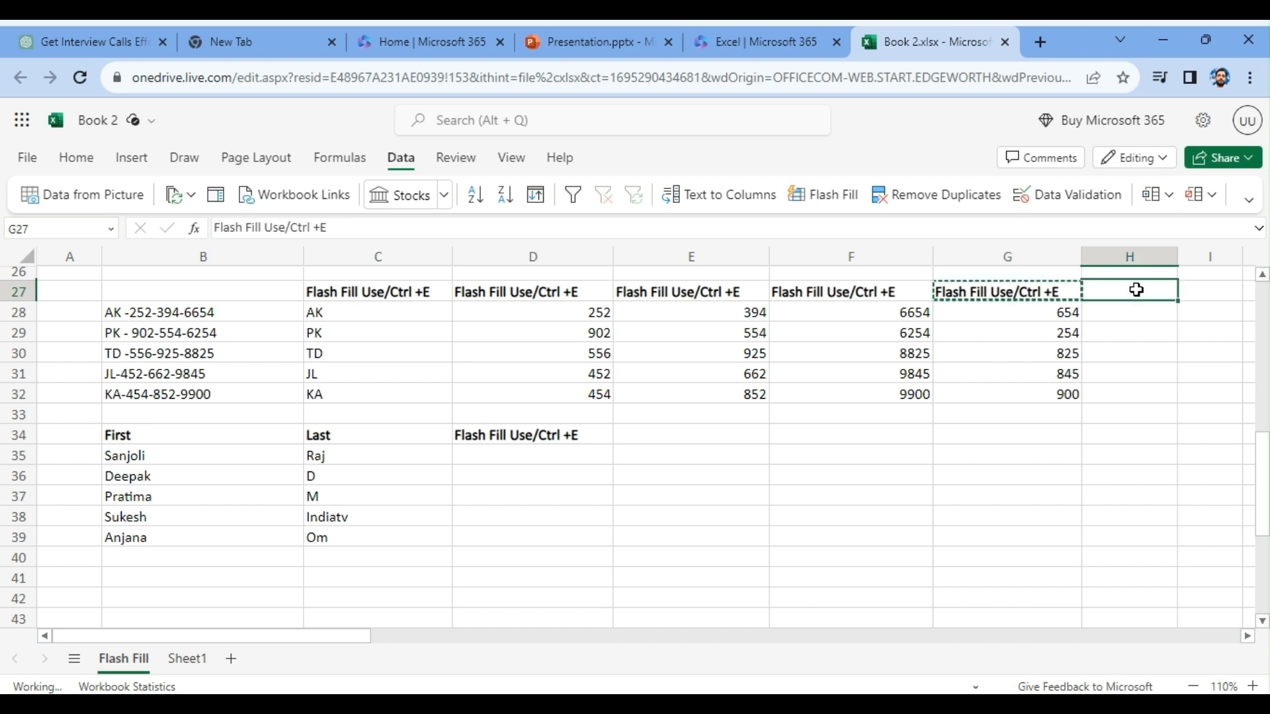
pyautogui.hotkey('ctrl', 'v')
pyautogui.doubleClick(1177, 259)
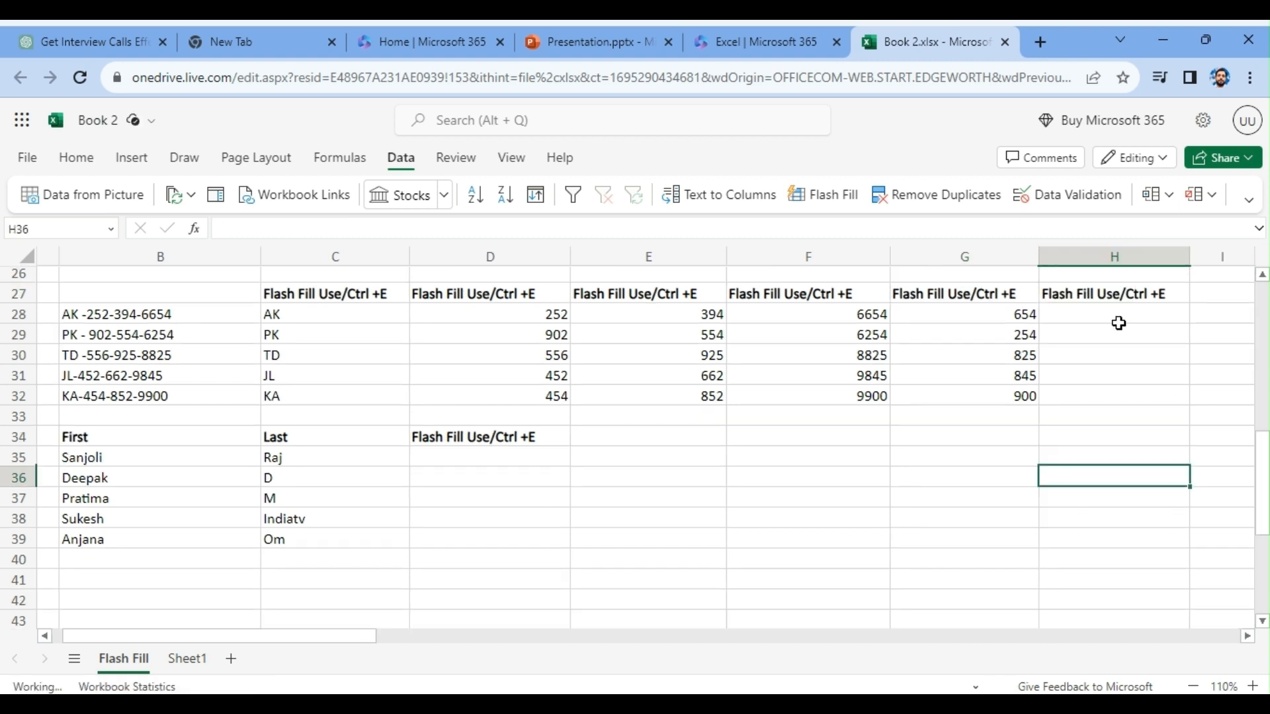
# - Enter the last two digits of the phone numbers in H28 and H29, and Flash Fill the rest into H30:H32
pyautogui.click(1117, 320)
pyautogui.write('54')
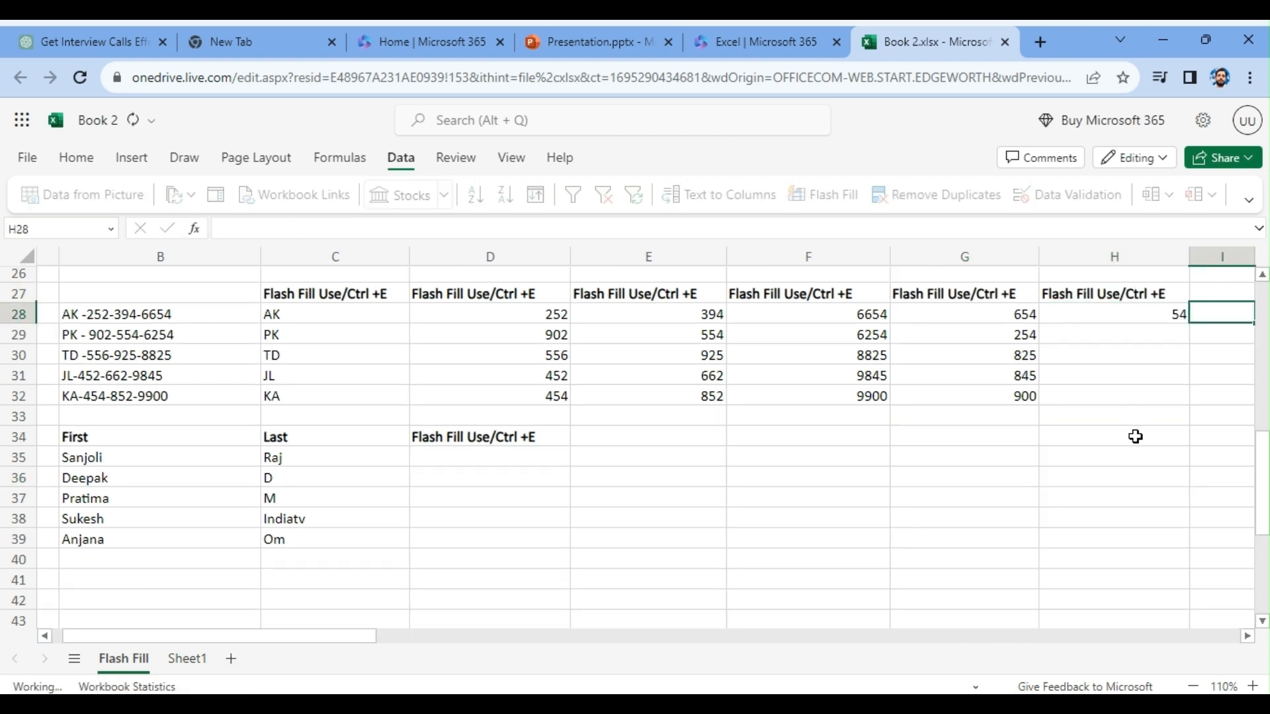
pyautogui.click(1154, 335)
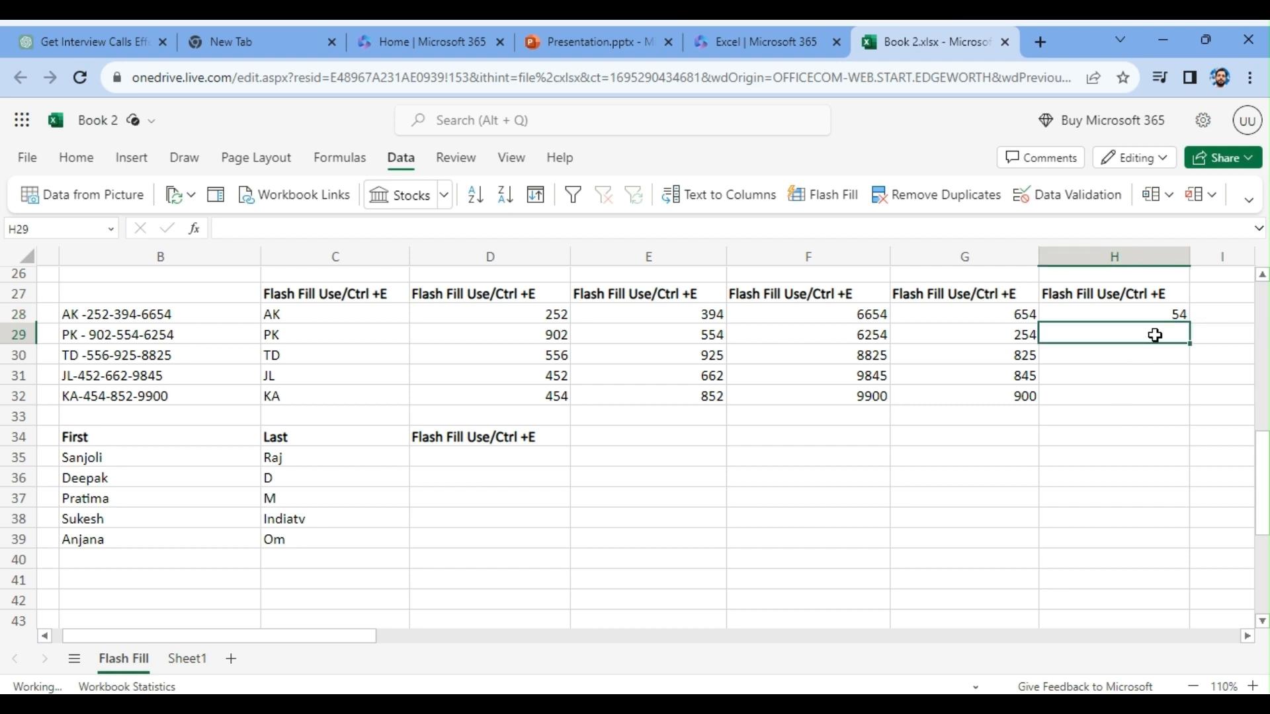
pyautogui.write('54')
pyautogui.press('Tab')
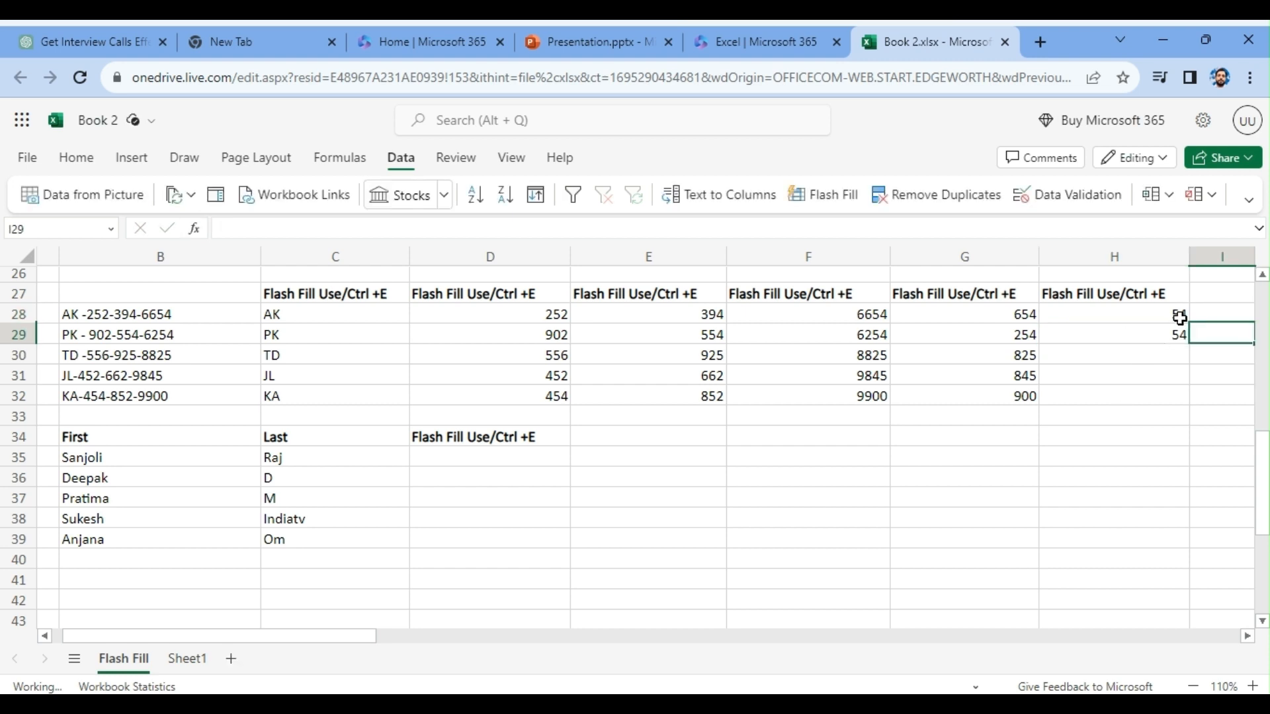
pyautogui.moveTo(1174, 363); pyautogui.dragTo(1171, 398)
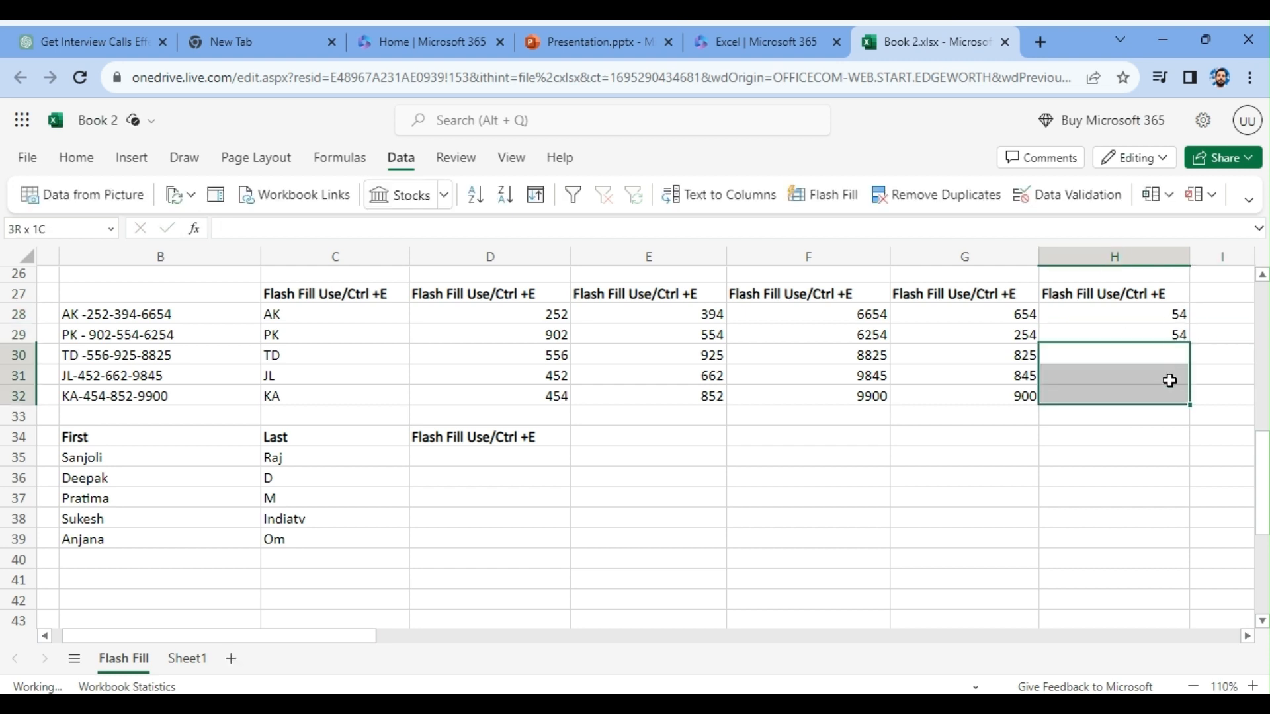
pyautogui.click(835, 198)
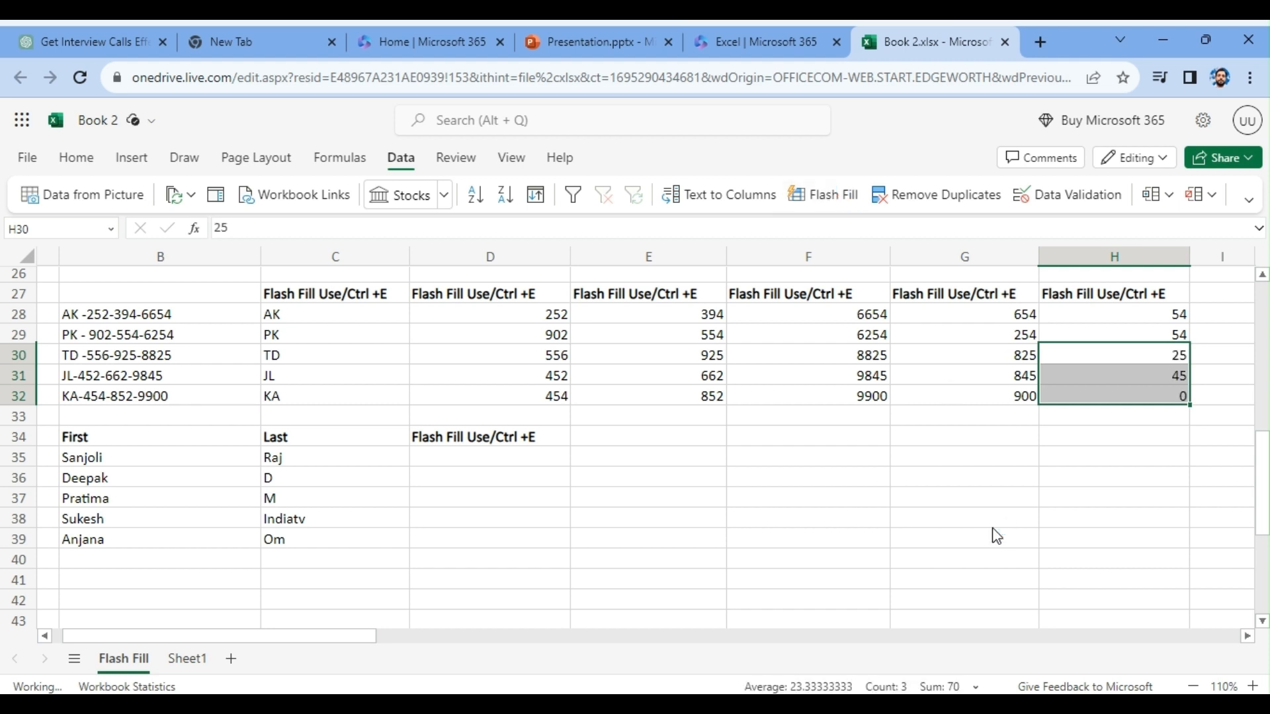
pyautogui.click(1105, 497)
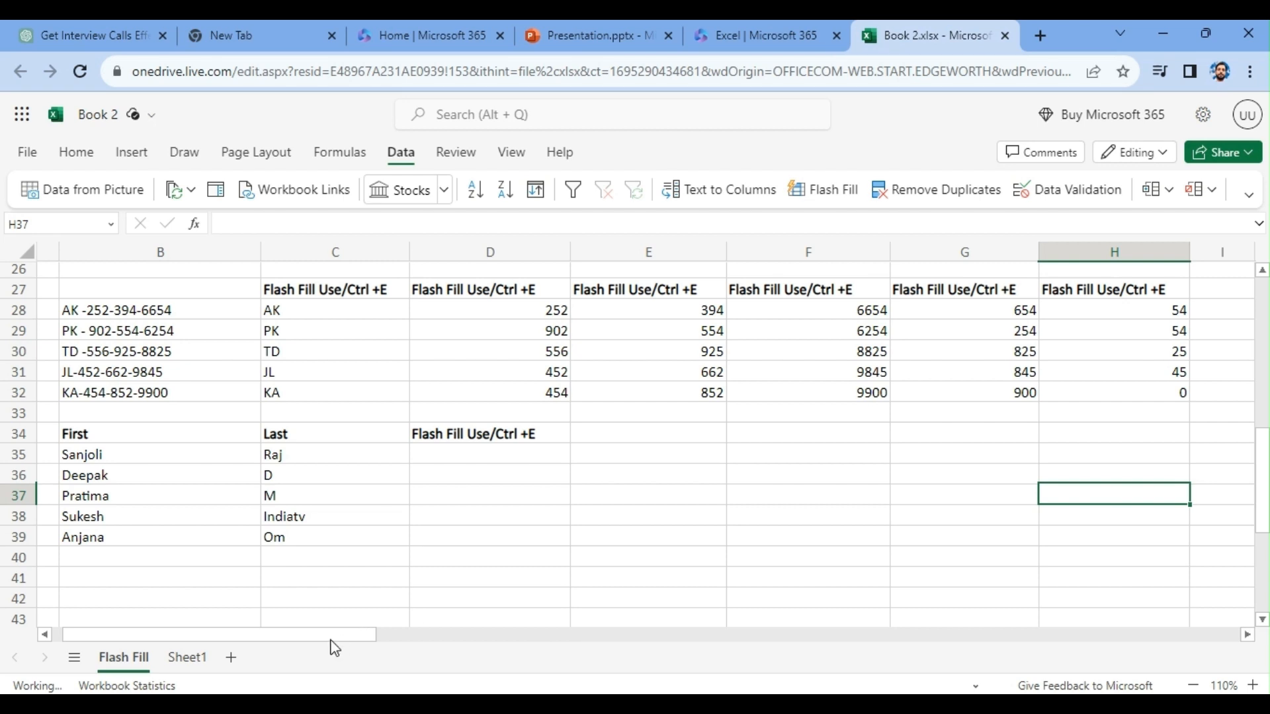
# - Enter the combined first and last name in D35, and Flash Fill the remaining full names into D36:D39
pyautogui.hscroll(-1, 266, 645)
pyautogui.click(407, 454)
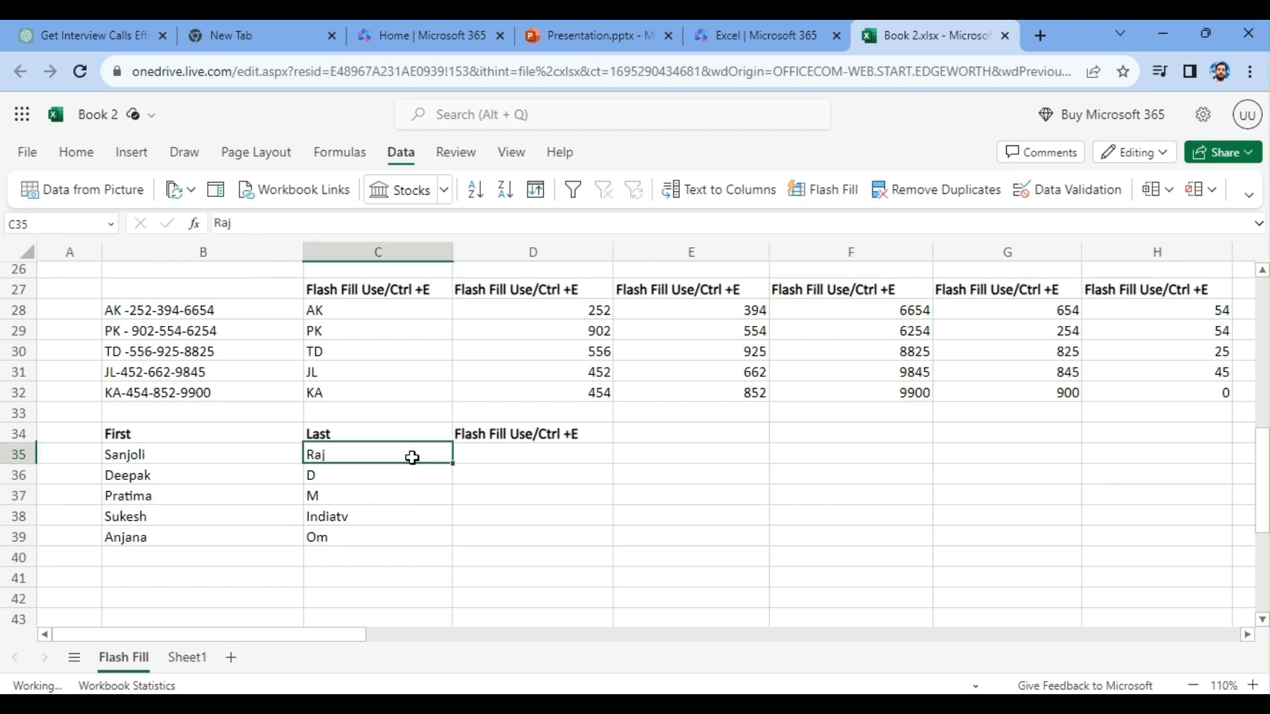
pyautogui.click(493, 452)
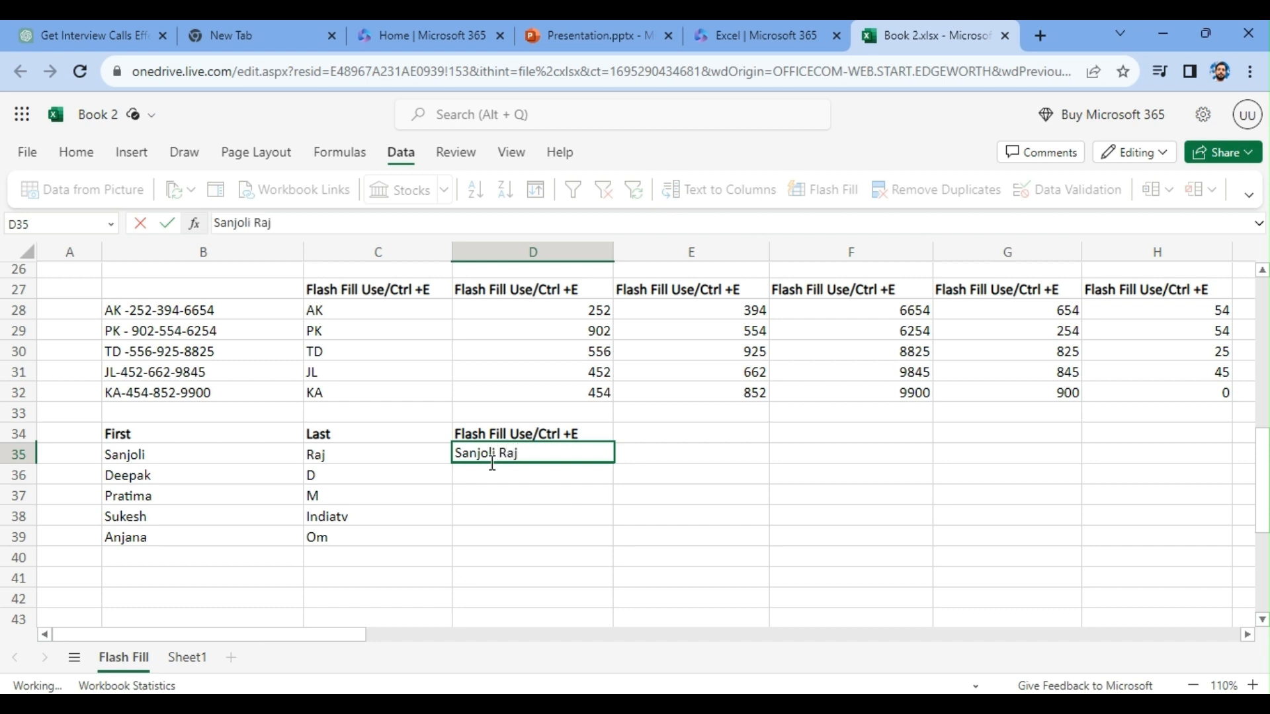
pyautogui.press('Tab')
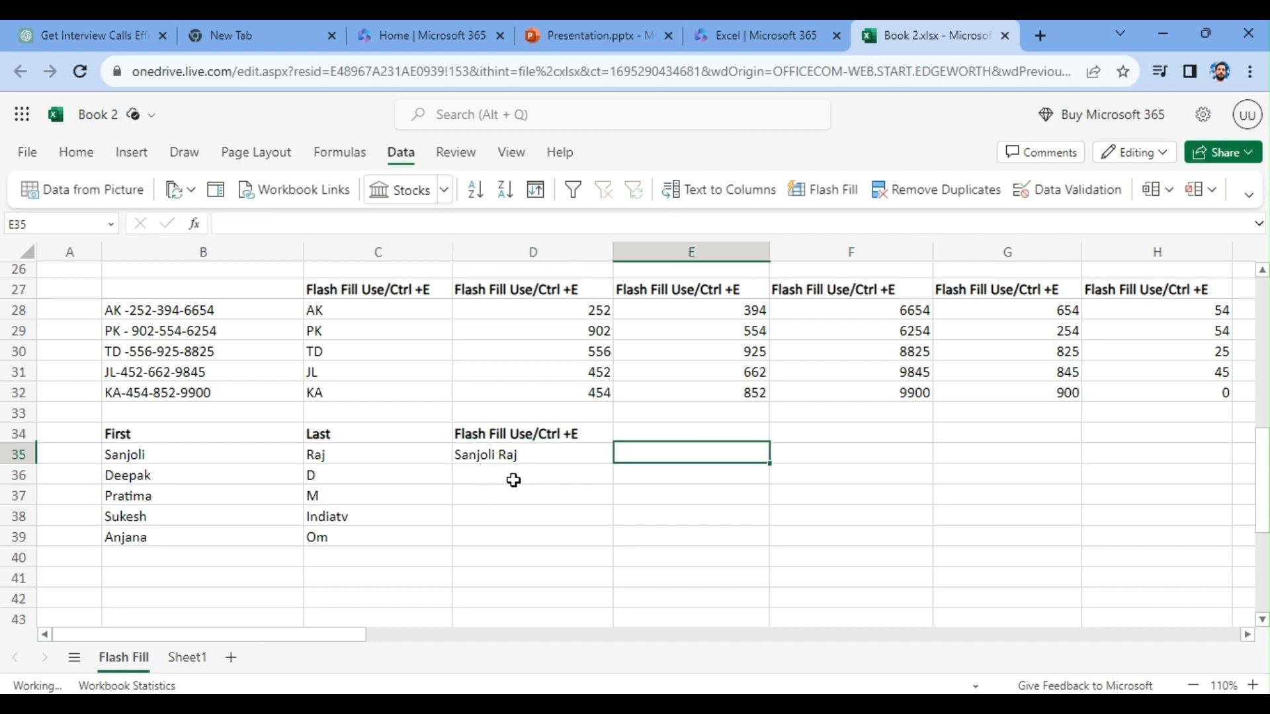
pyautogui.click(502, 456)
pyautogui.moveTo(507, 477); pyautogui.dragTo(500, 538)
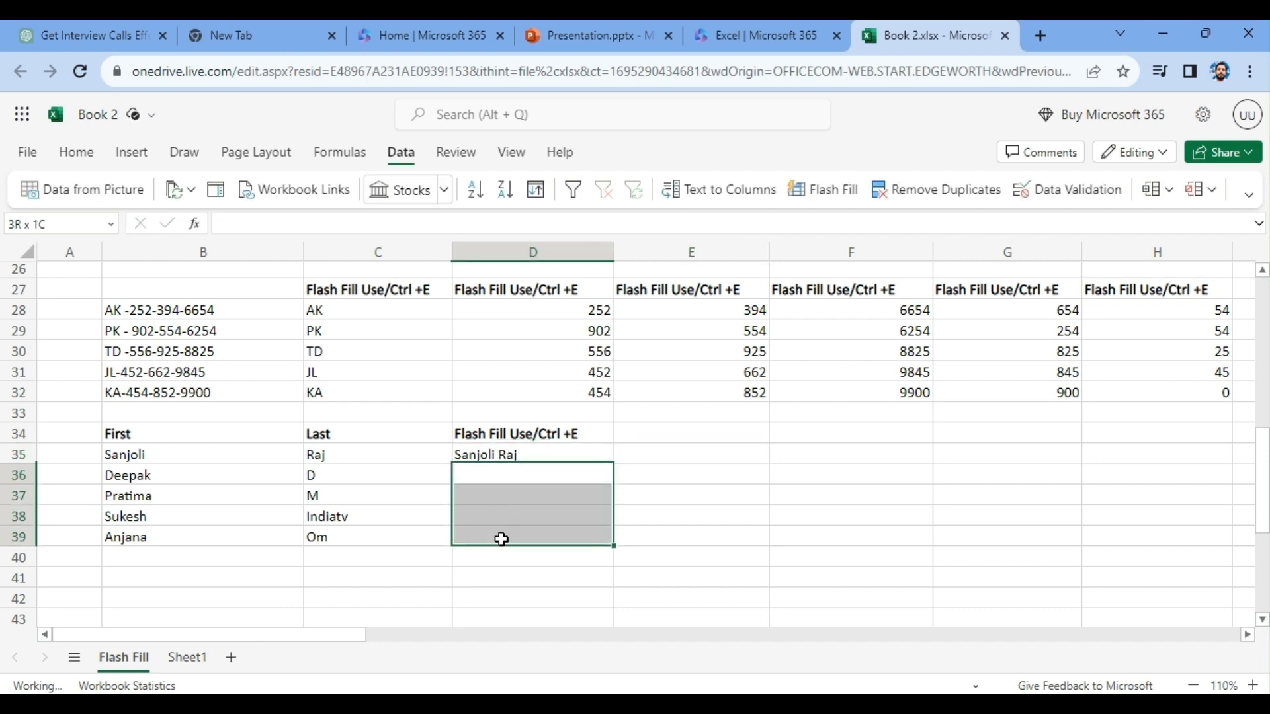
pyautogui.click(816, 192)
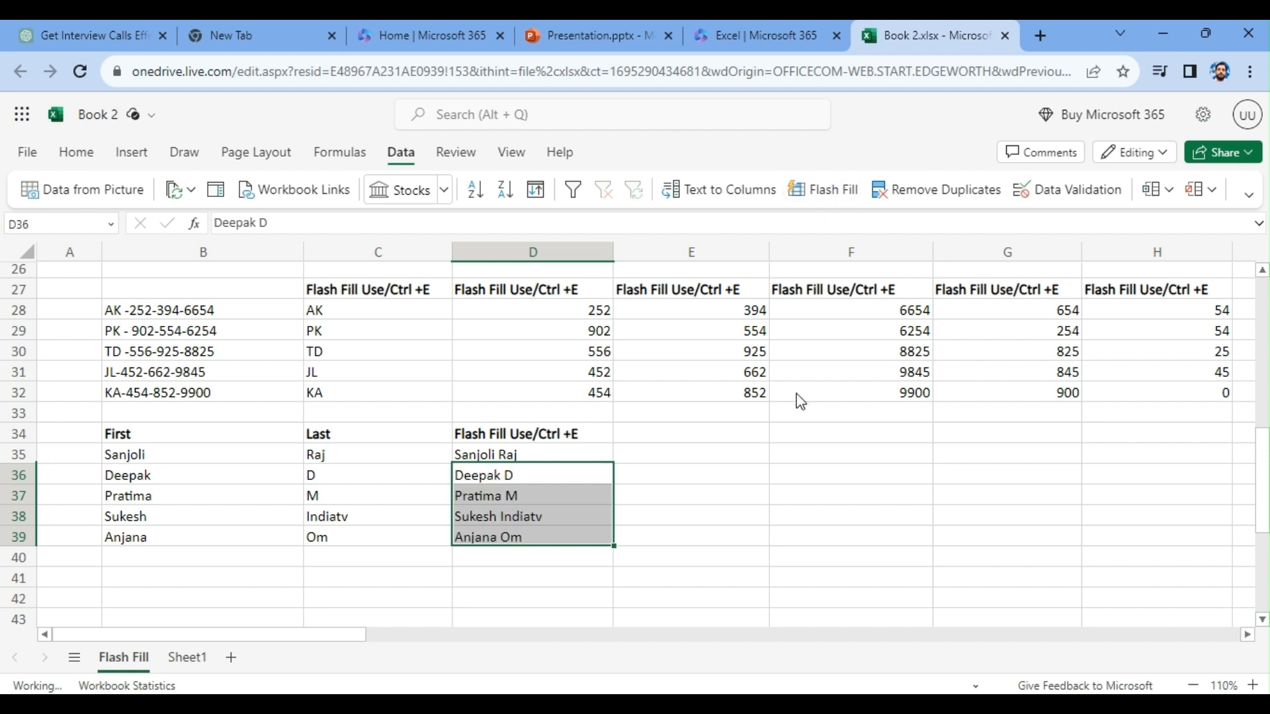
pyautogui.click(664, 453)
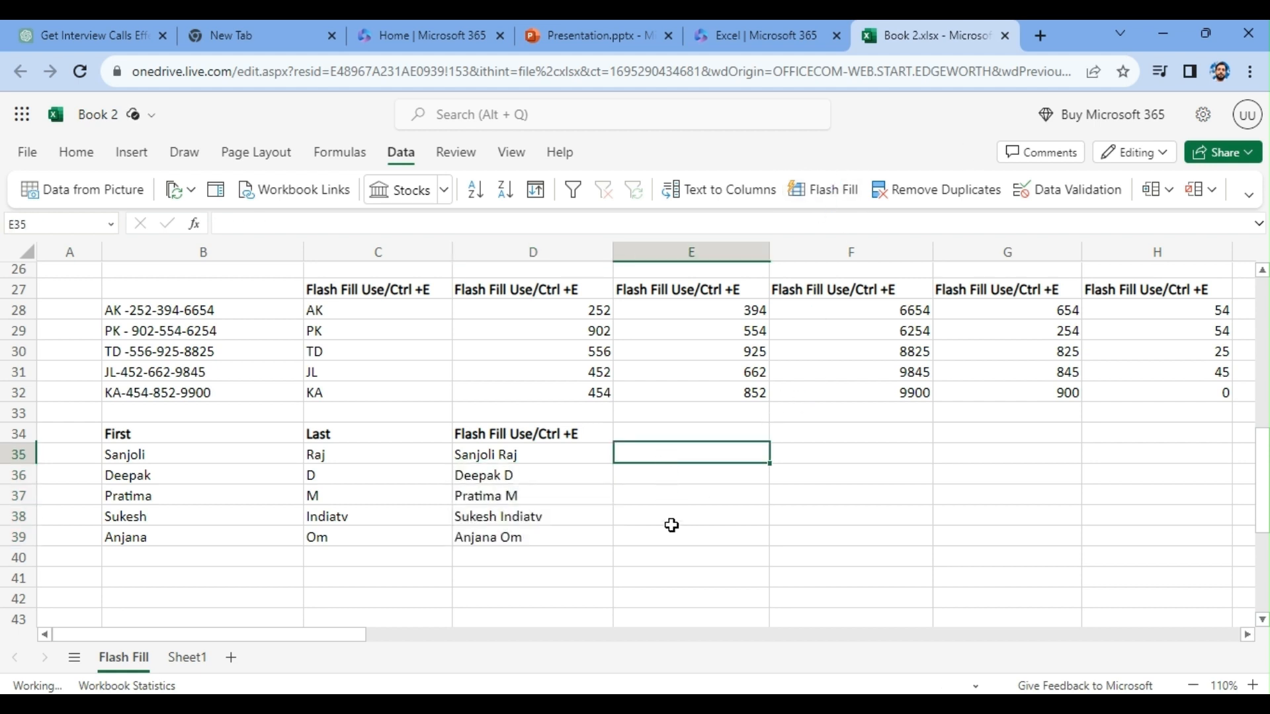
pyautogui.write('Rev')
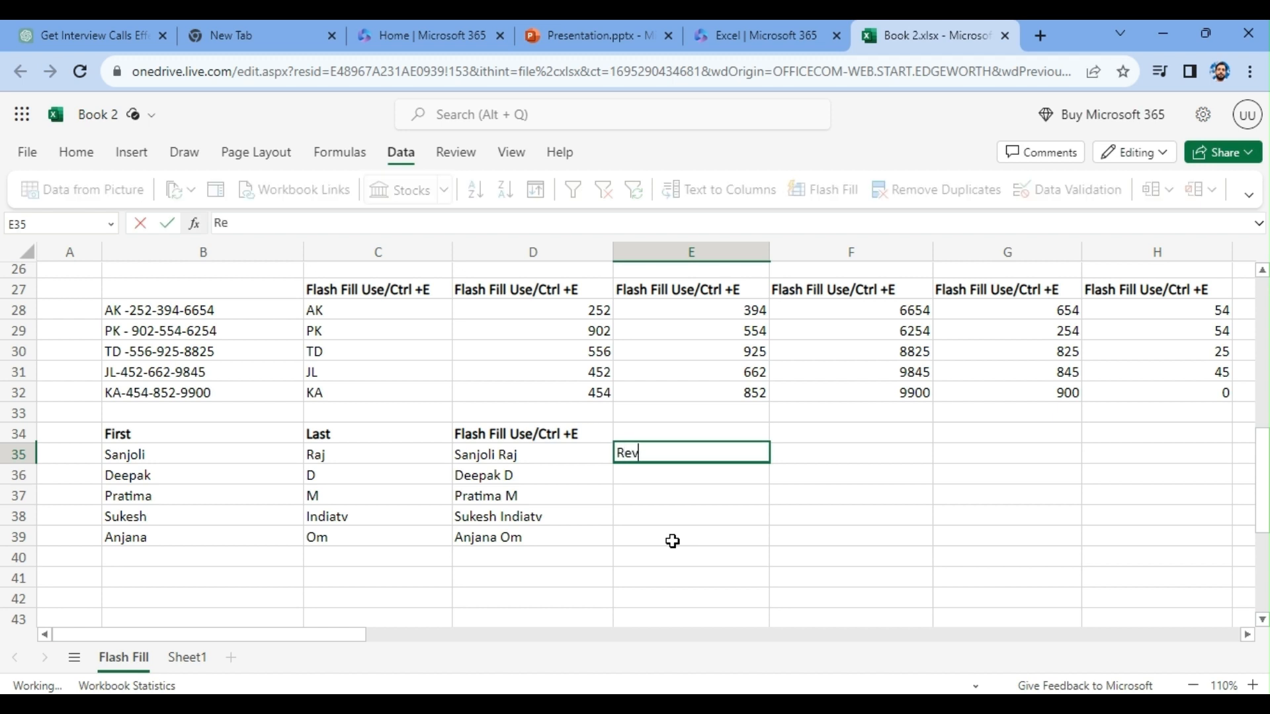
pyautogui.write('erse fun')
pyautogui.press('Escape')
# - Enter the note "Alternate function of Concatenate" in E35 and make it bold
pyautogui.write('Alterna')
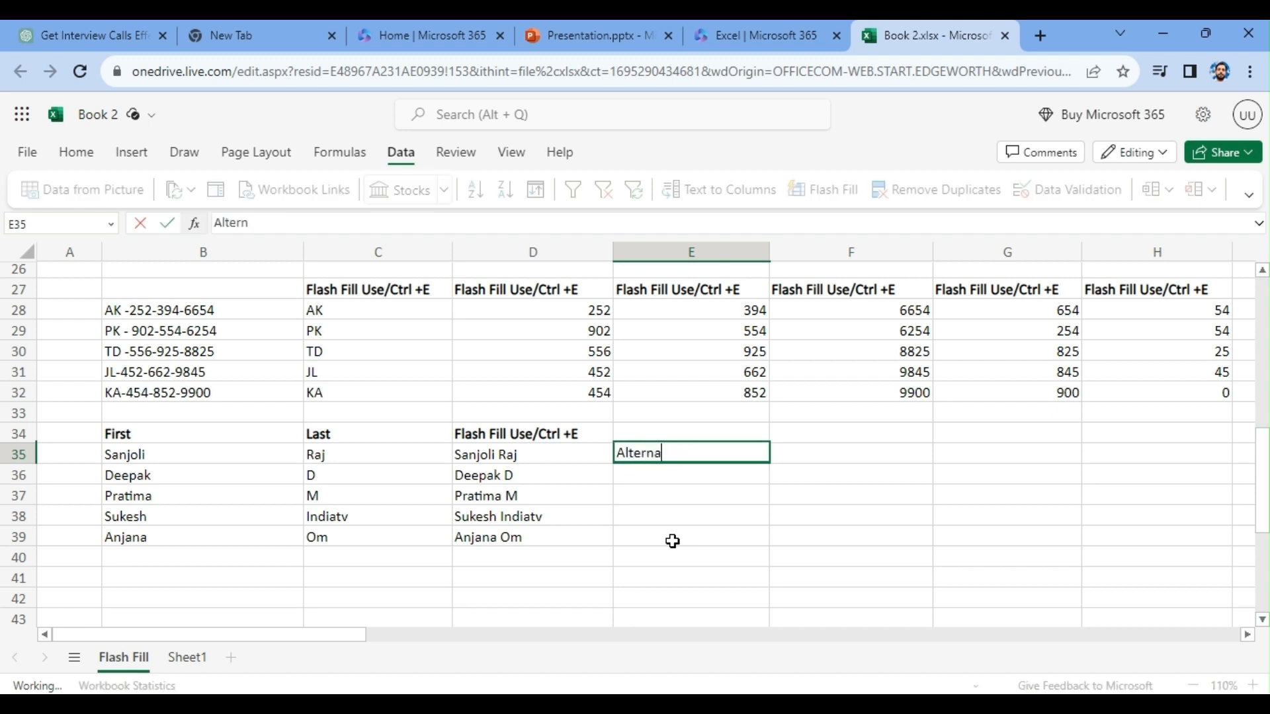
pyautogui.write('te function')
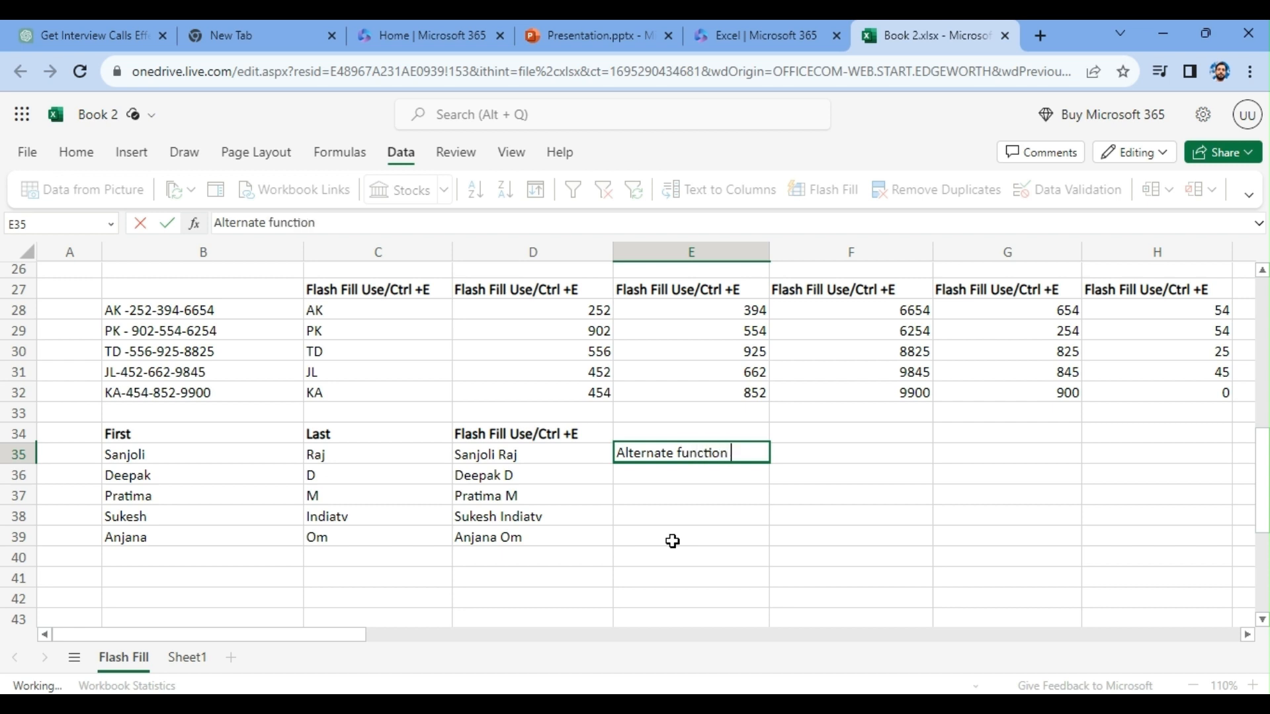
pyautogui.write(' of Concatenate')
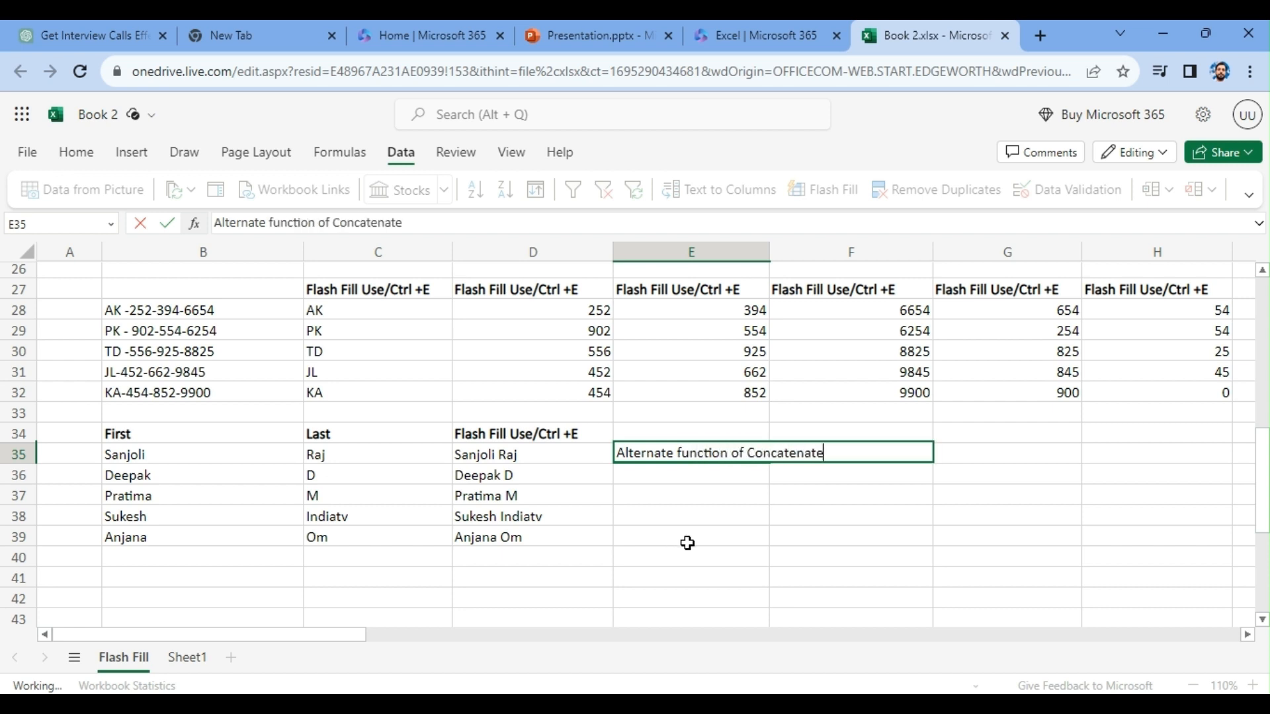
pyautogui.click(673, 541)
pyautogui.click(668, 457)
pyautogui.hotkey('ctrl', 'b')
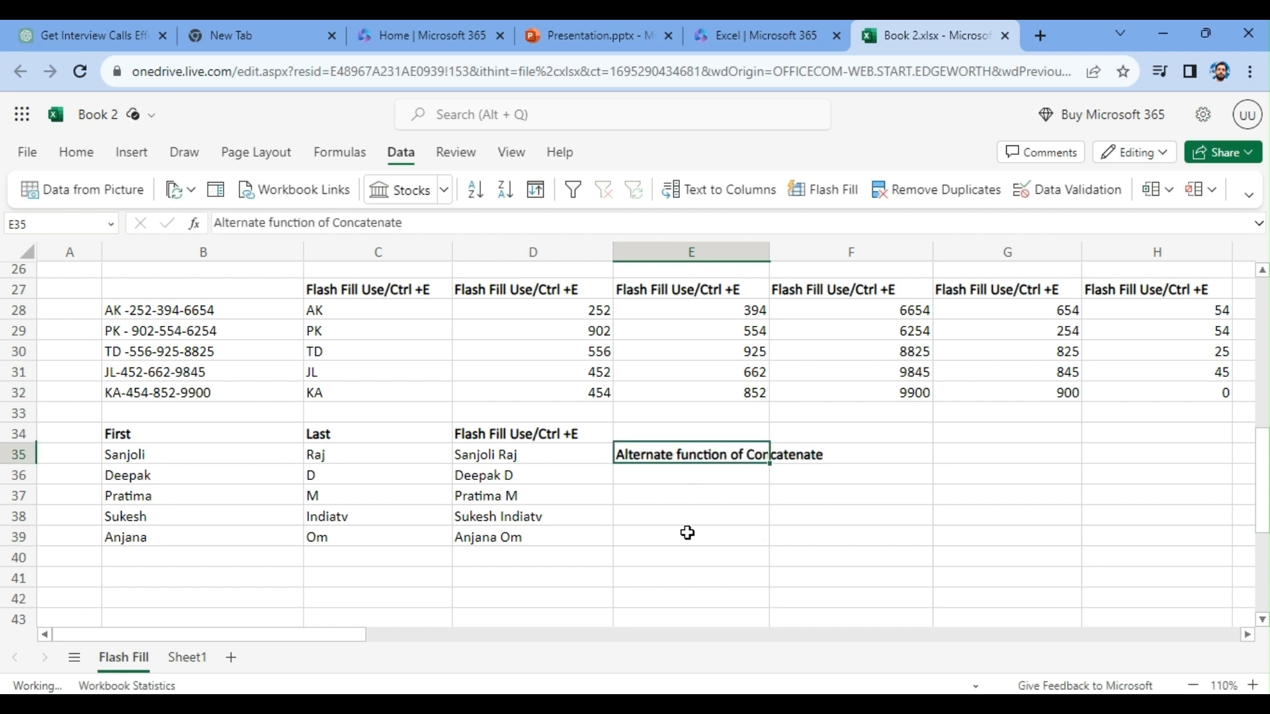
pyautogui.click(686, 533)
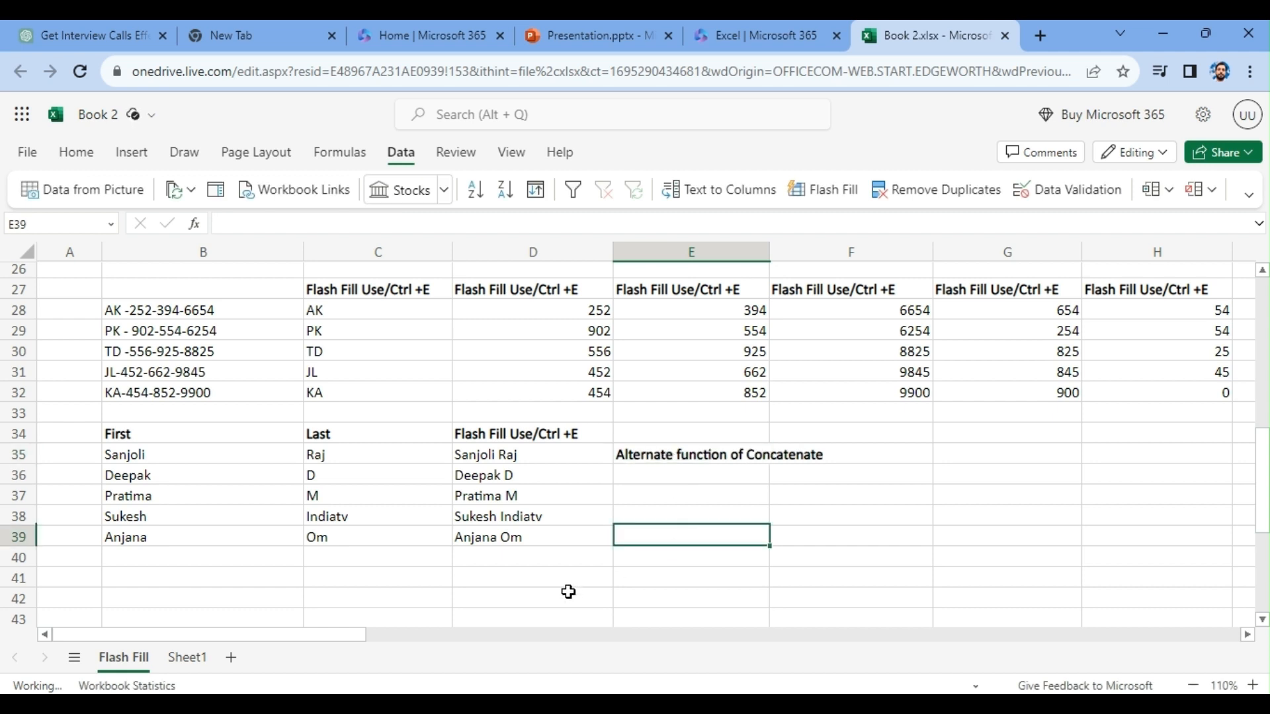